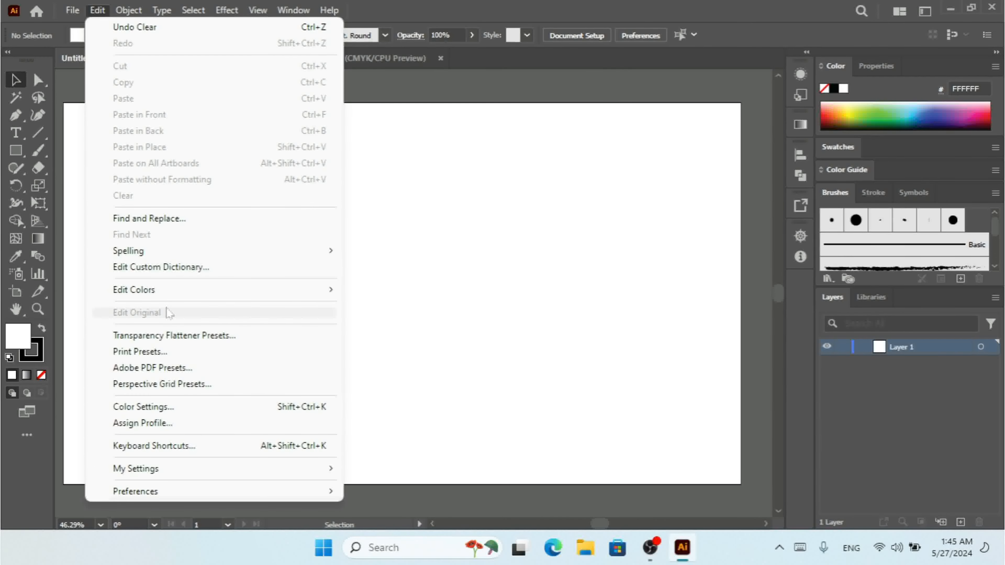
# Draw a rectangle in the upper-left part of the artboard and fill it with light blue 6DAEDF.
pyautogui.moveTo(200, 290)
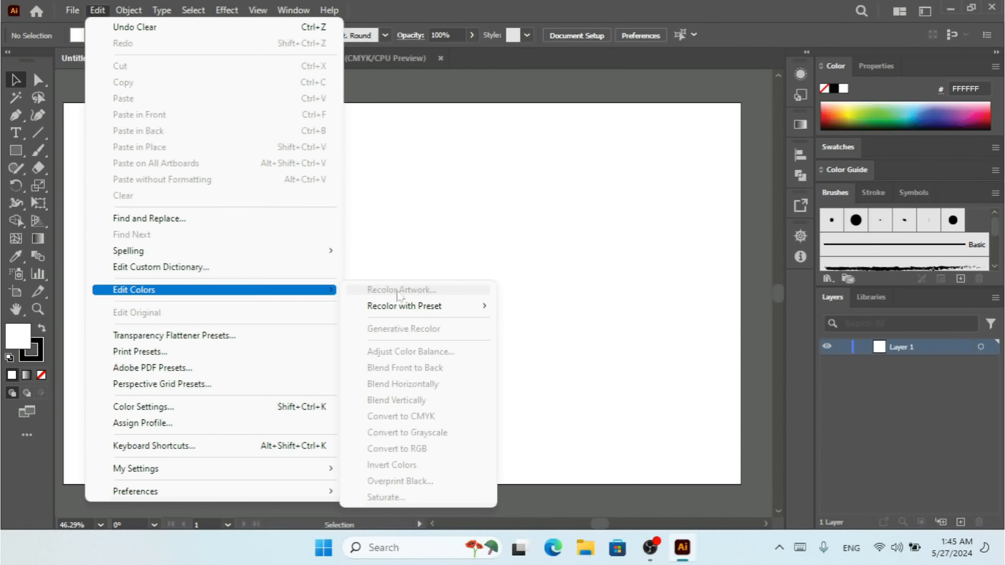
pyautogui.click(405, 191)
pyautogui.click(15, 150)
pyautogui.moveTo(213, 198); pyautogui.dragTo(420, 330)
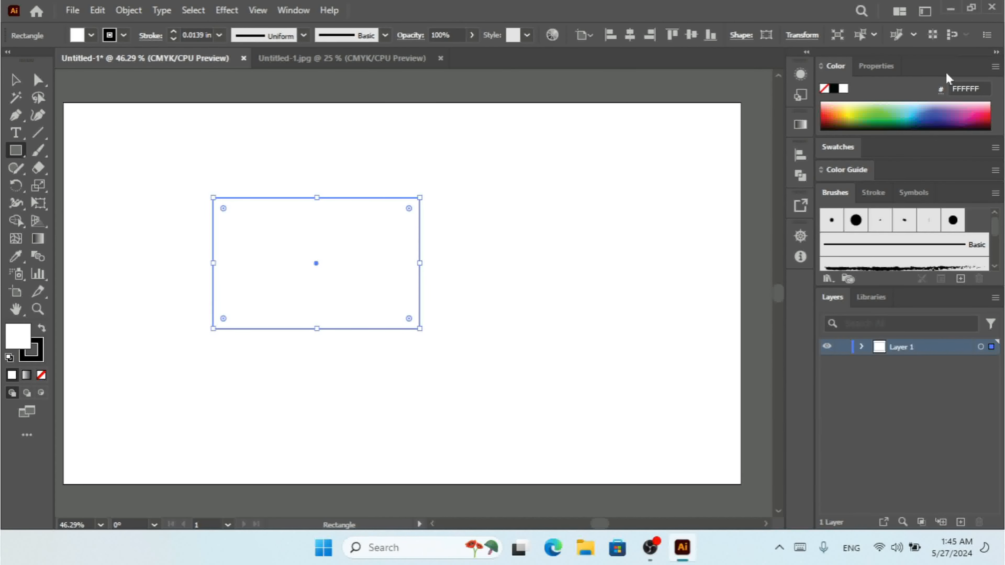
pyautogui.click(922, 106)
# Duplicate the blue rectangle so the copy overlaps it, and fill the copy with teal 58C4C3.
pyautogui.press('ctrl')
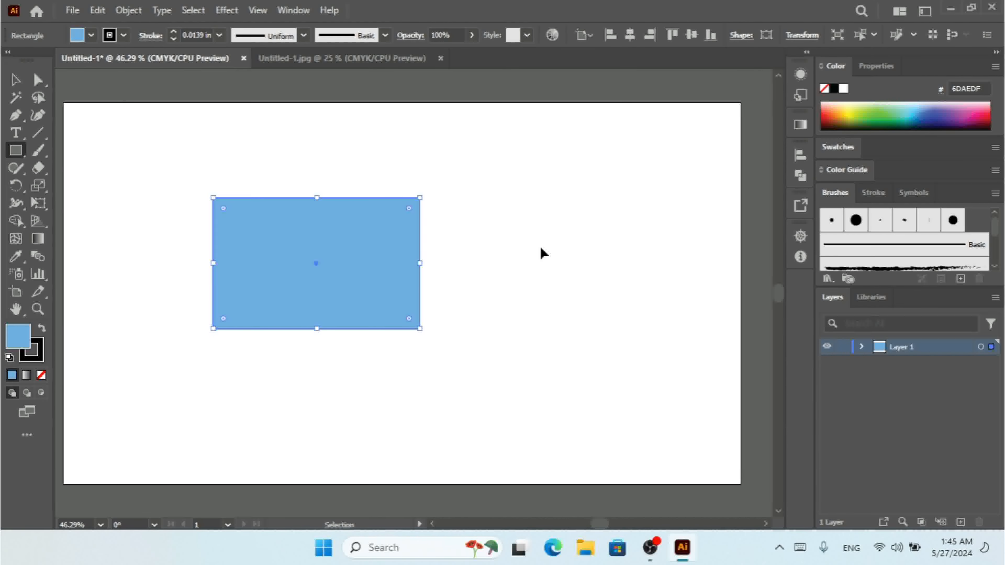
pyautogui.hotkey('ctrl', 'v')
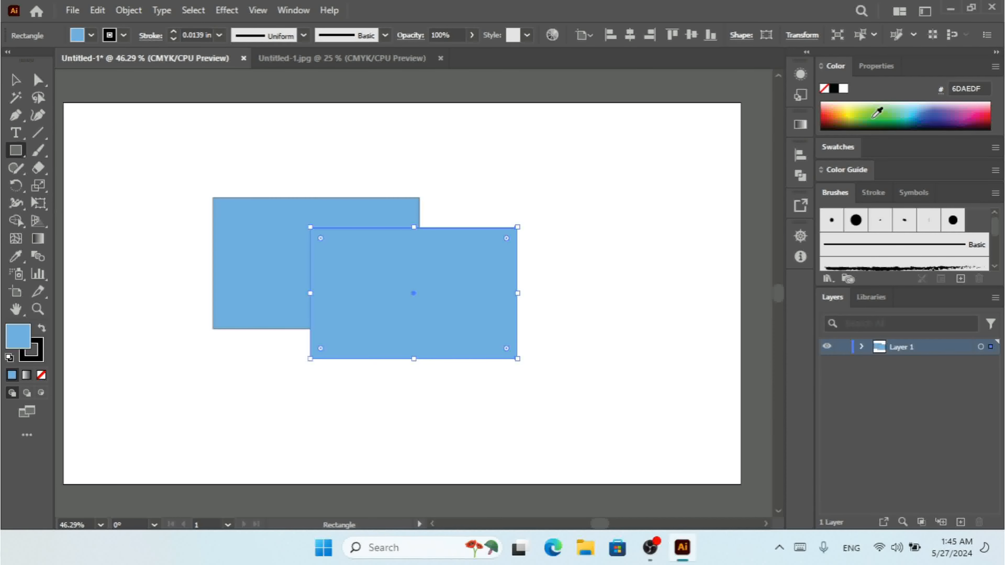
pyautogui.click(892, 115)
pyautogui.click(908, 115)
# Select both overlapping rectangles and group them.
pyautogui.click(16, 80)
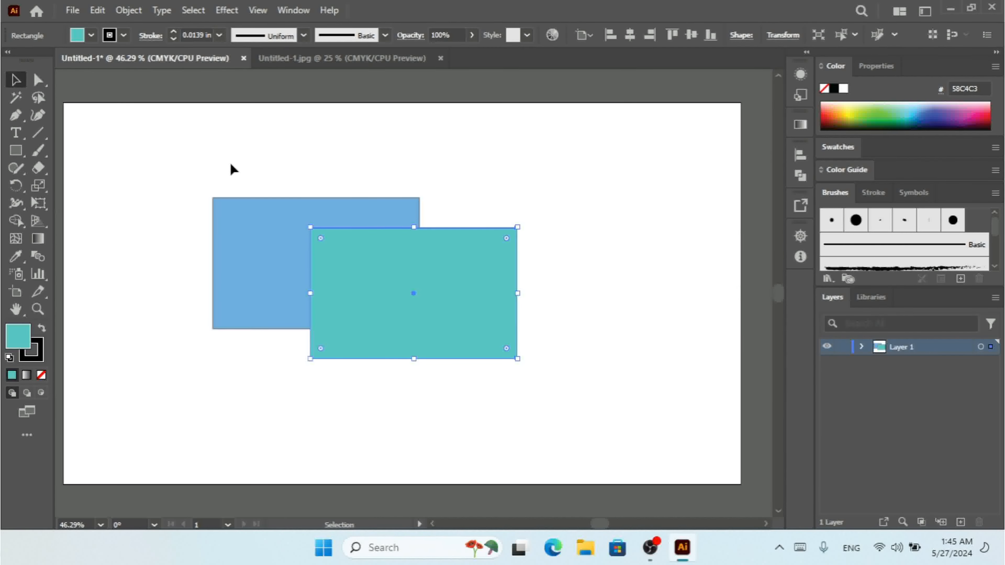
pyautogui.hotkey('ctrl', 'a')
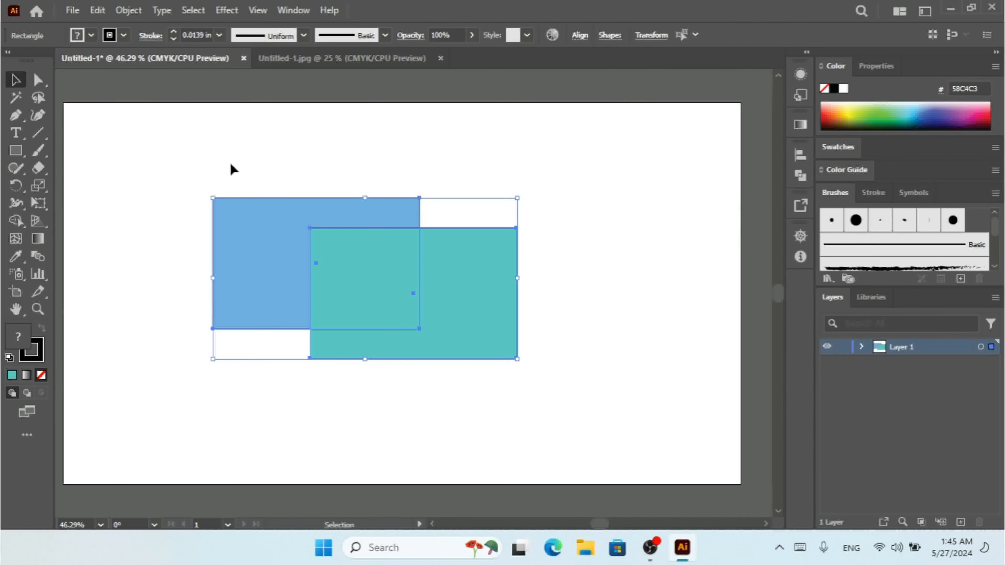
pyautogui.rightClick(304, 251)
pyautogui.click(334, 290)
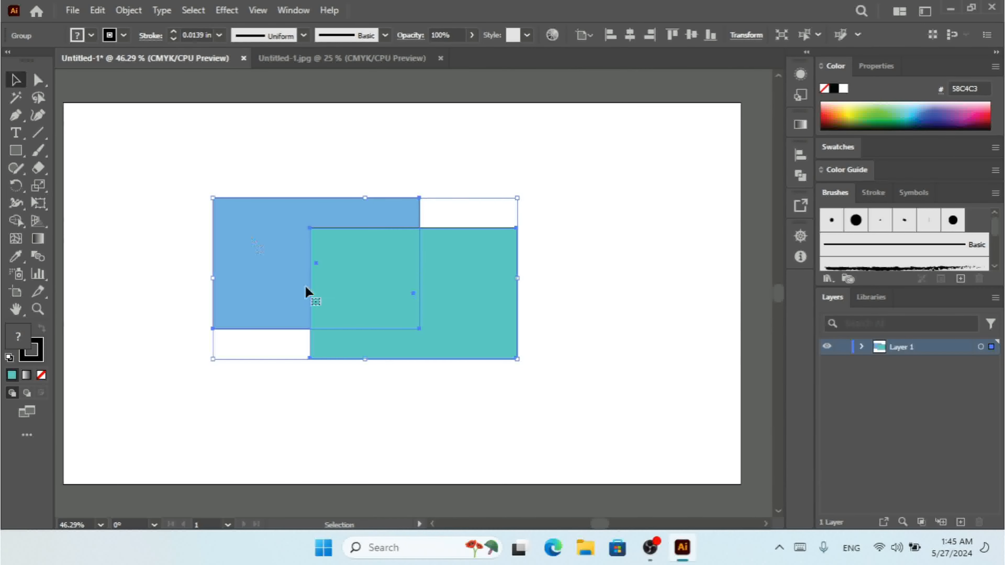
# Open Recolor Artwork for the grouped rectangles and shift their colors to pink on the color wheel.
pyautogui.click(97, 10)
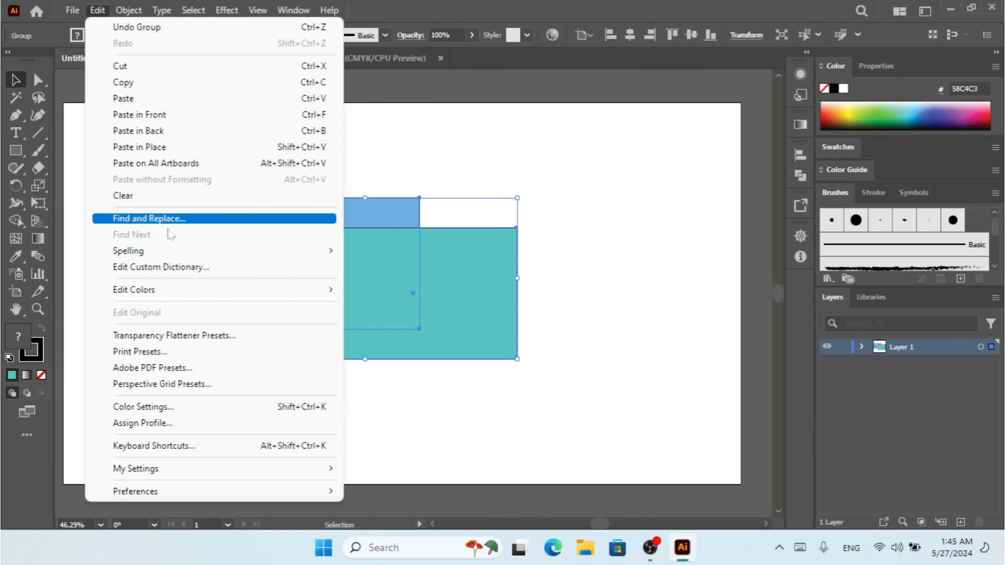
pyautogui.moveTo(265, 290)
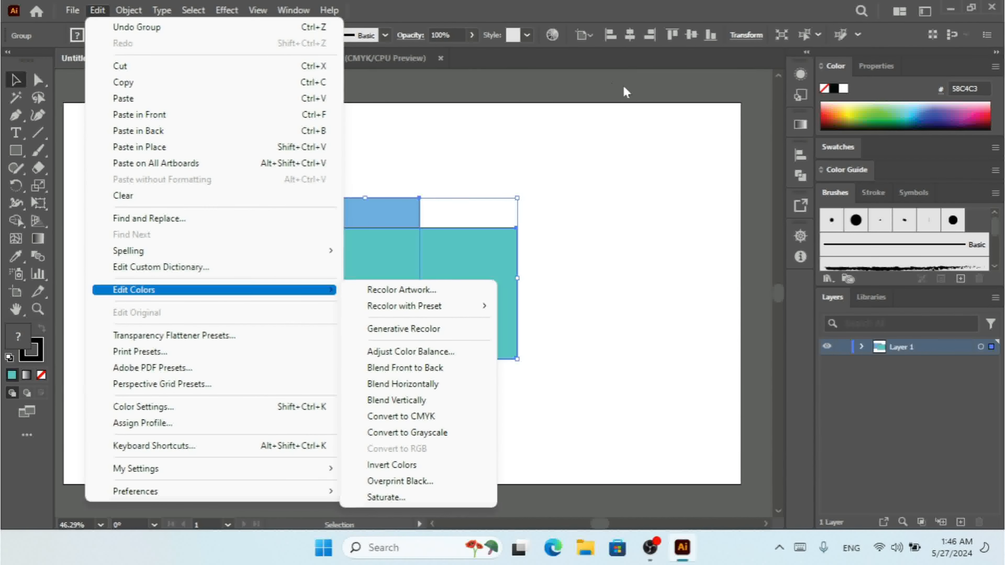
pyautogui.click(596, 7)
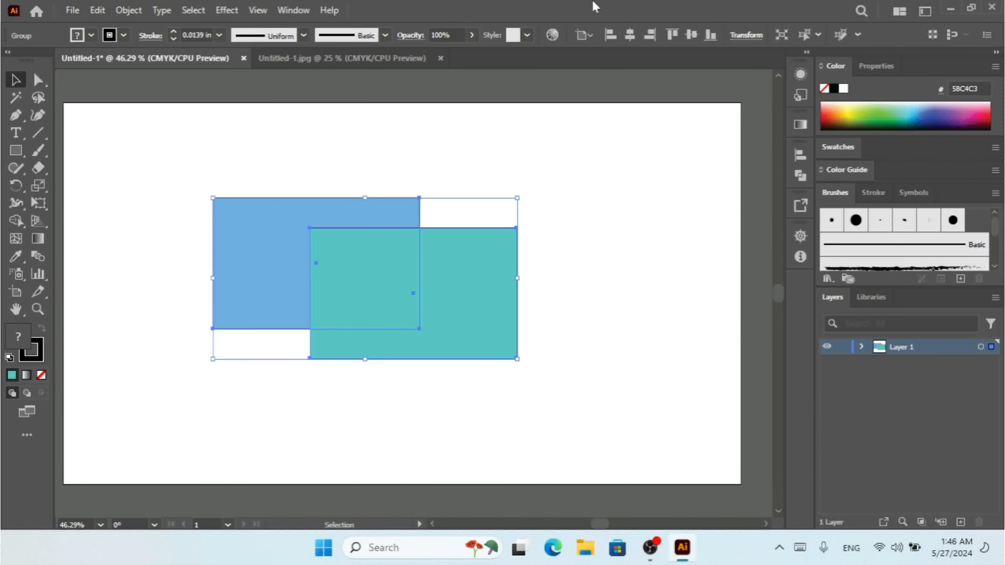
pyautogui.click(552, 35)
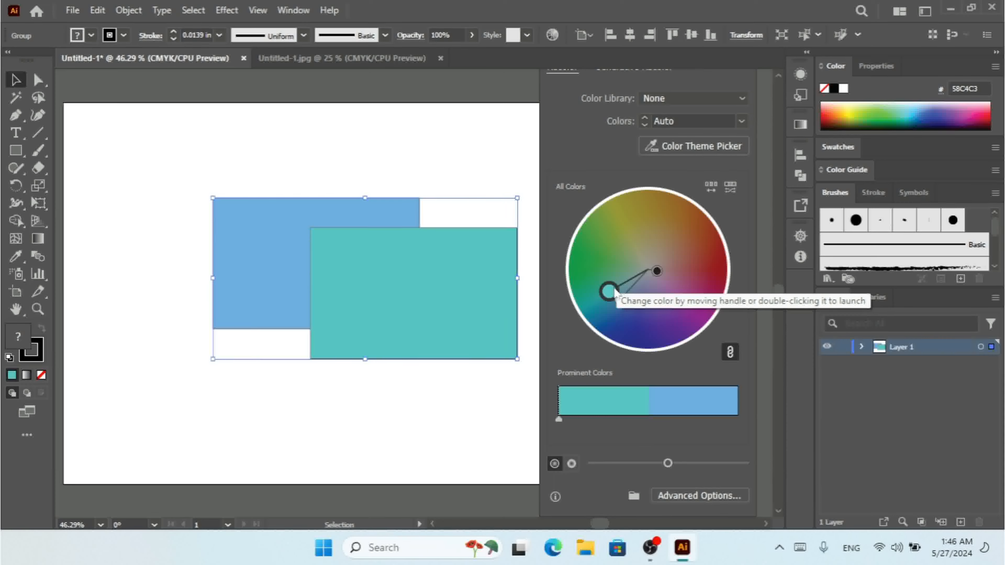
pyautogui.moveTo(618, 295); pyautogui.dragTo(695, 303)
# Increase the dark color's weight to about a third of the prominent colors and shift the artwork colors to purple on the wheel.
pyautogui.moveTo(559, 419); pyautogui.dragTo(624, 424)
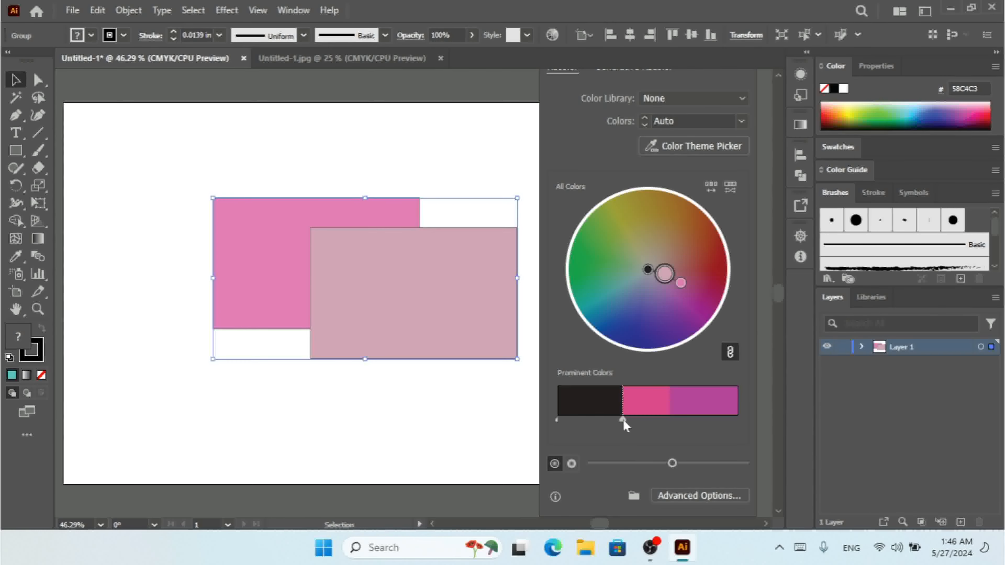
pyautogui.moveTo(624, 424)
pyautogui.mouseDown()
pyautogui.moveTo(660, 424)
pyautogui.moveTo(604, 424)
pyautogui.mouseUp()
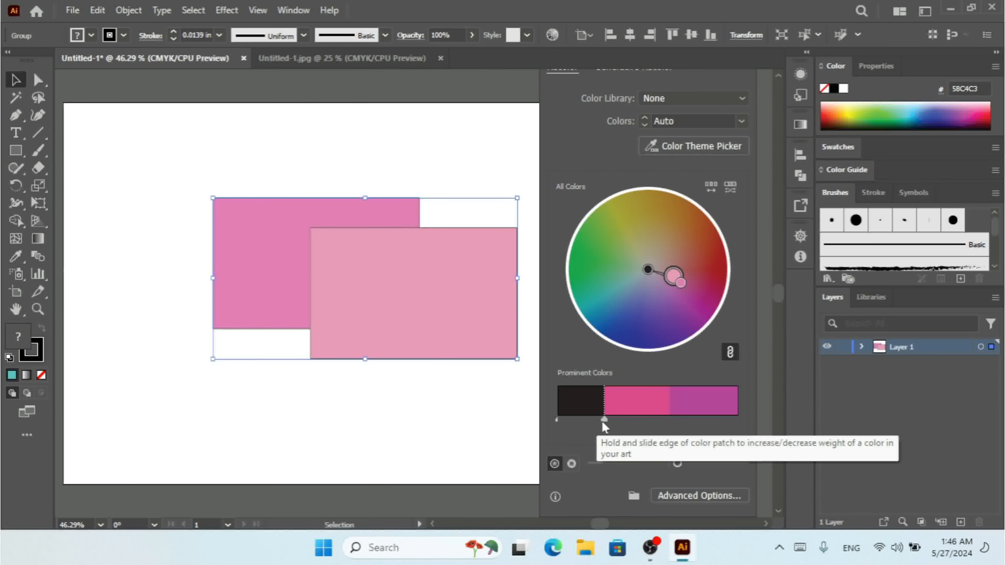
pyautogui.moveTo(605, 420); pyautogui.dragTo(613, 419)
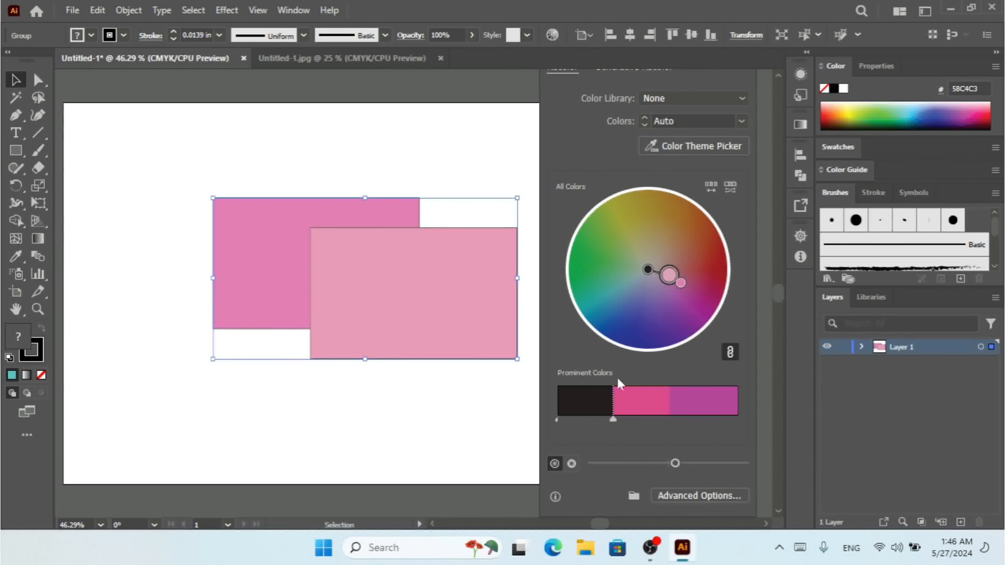
pyautogui.moveTo(664, 283); pyautogui.dragTo(653, 315)
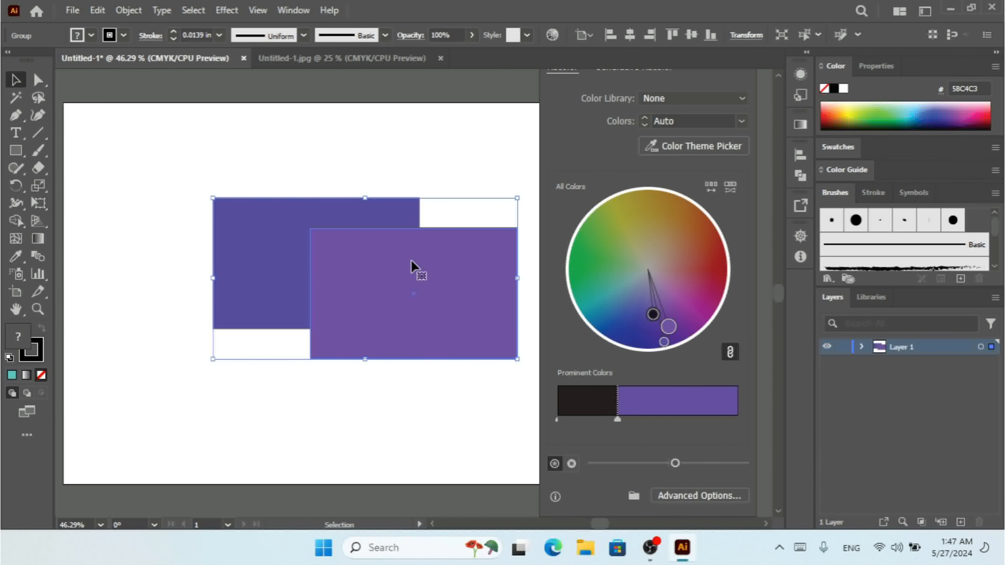
# In the advanced recolor options, set the first color to hue 261° and saturation 43%, and save the artwork colors as an expanded color group.
pyautogui.click(702, 494)
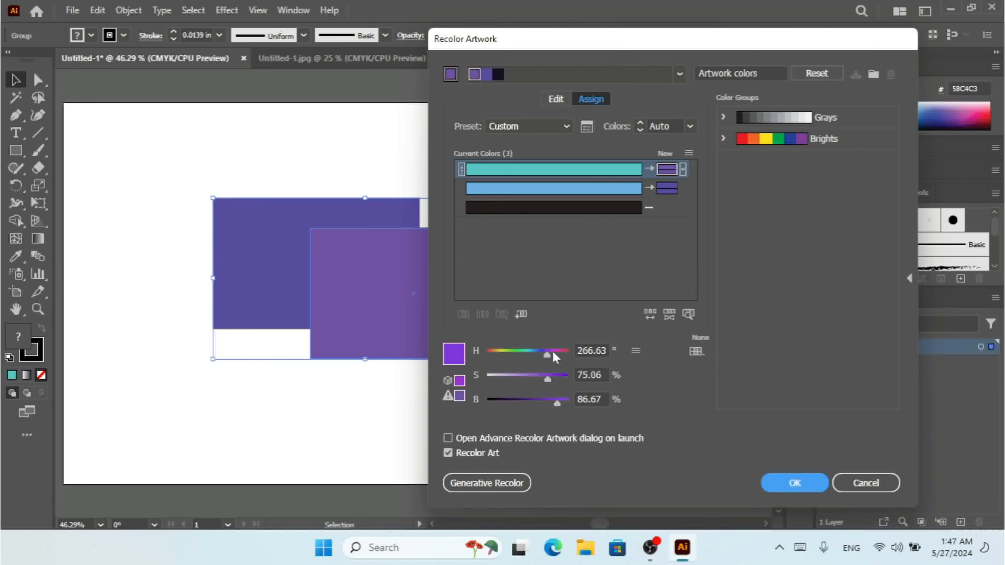
pyautogui.moveTo(537, 360); pyautogui.dragTo(522, 378)
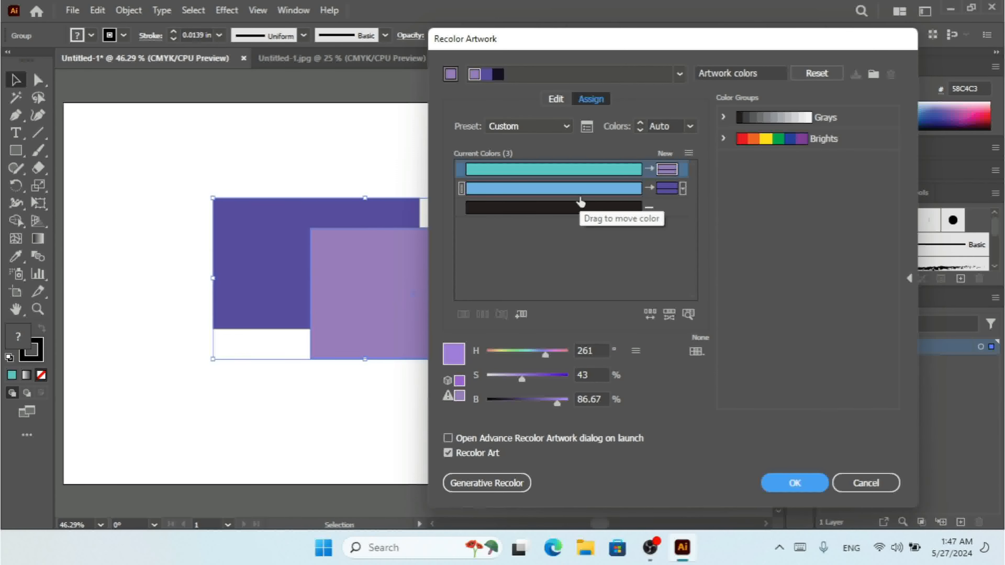
pyautogui.click(873, 76)
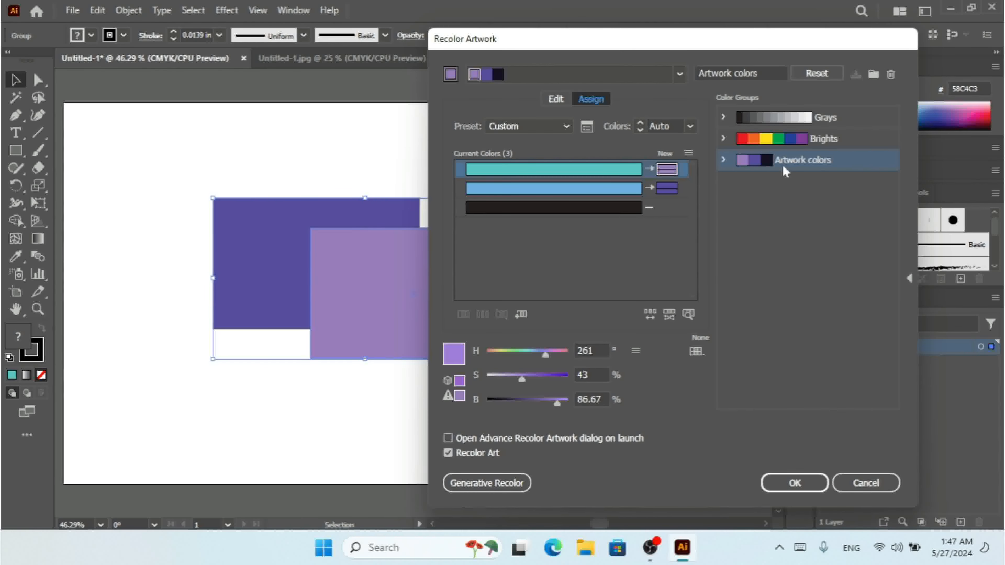
pyautogui.click(724, 159)
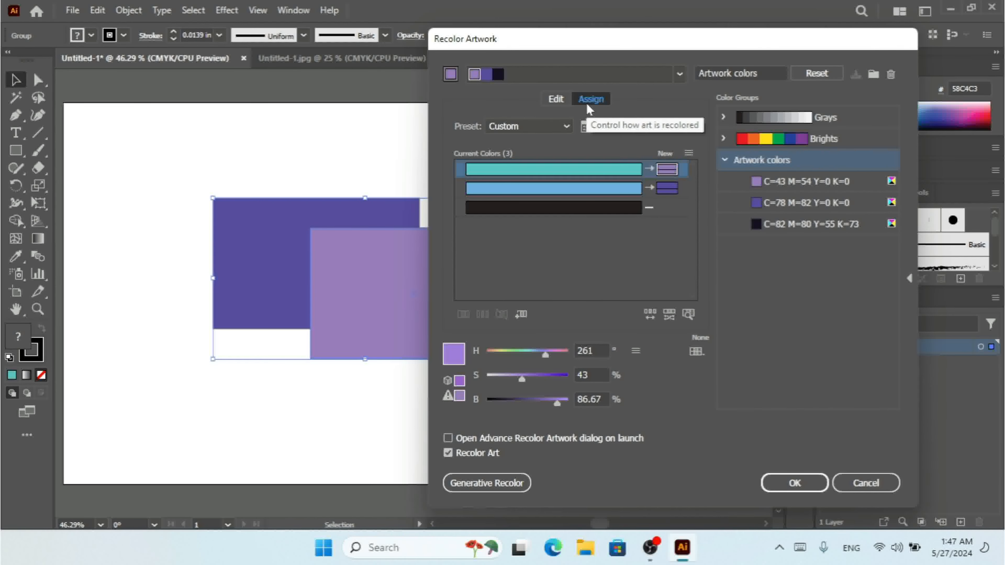
# Switch to editing on the color wheel and shift the artwork colors to turquoise with hue 180°.
pyautogui.click(560, 101)
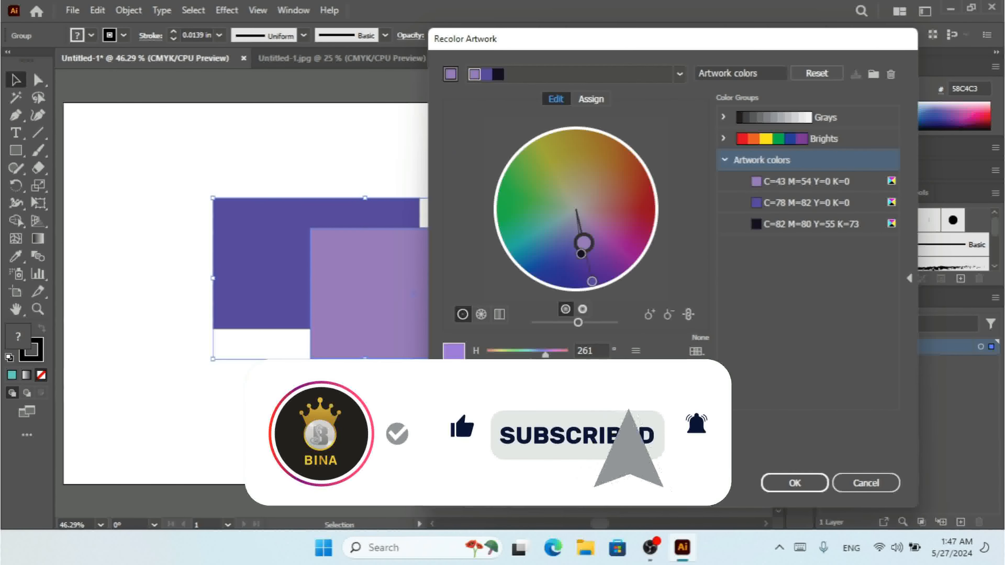
pyautogui.click(518, 355)
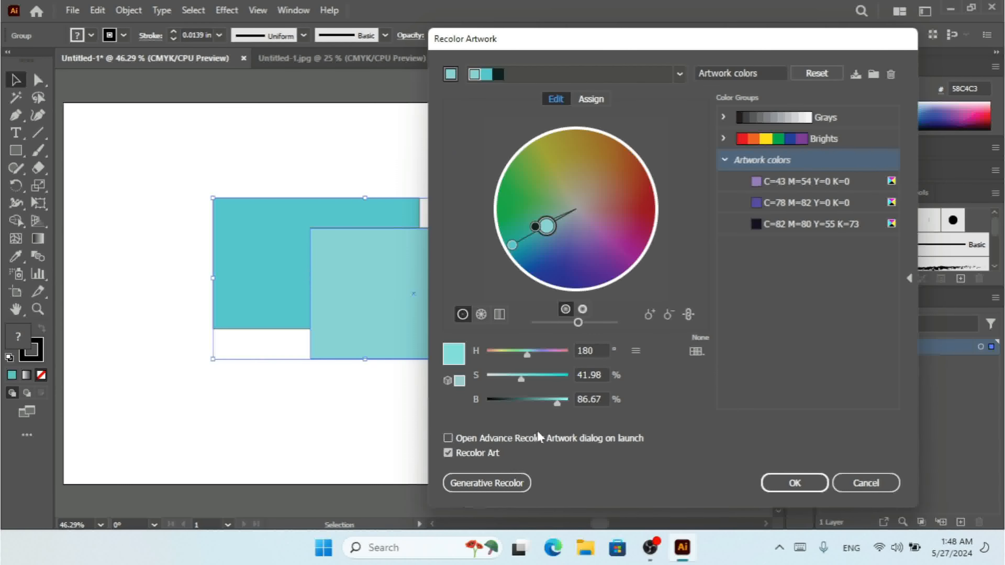
# Enable opening the advanced Recolor Artwork dialog on launch and apply the recoloring, saving the changes to the "Artwork colors" swatch group.
pyautogui.click(533, 436)
pyautogui.click(789, 481)
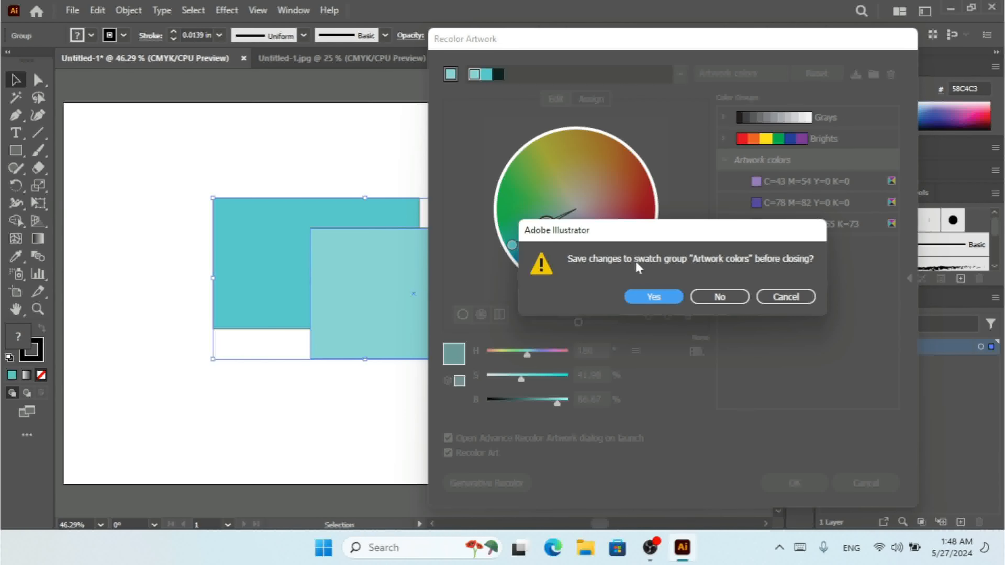
pyautogui.click(654, 297)
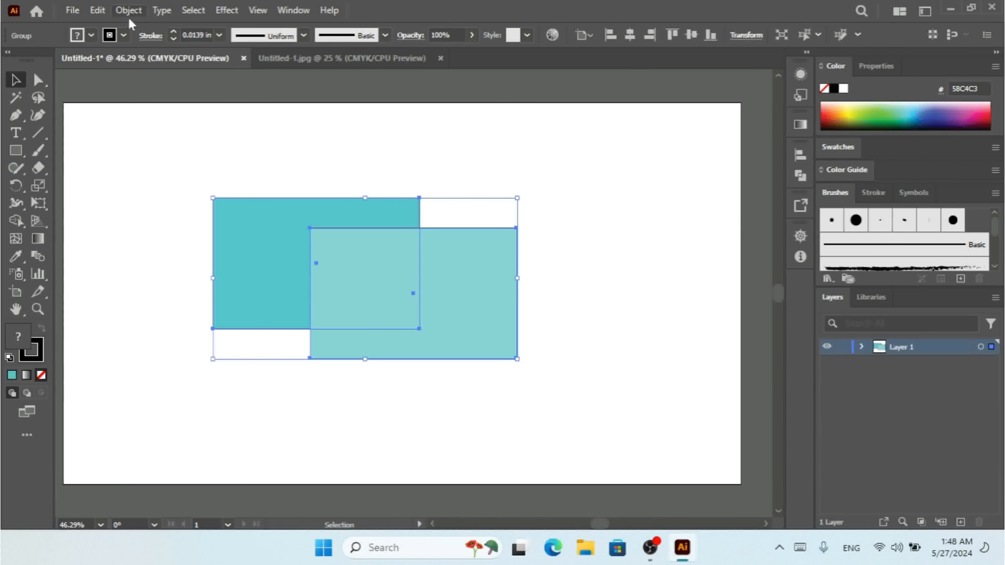
# Reopen Recolor Artwork for the group and change the darker turquoise color to green with hue 138°.
pyautogui.click(101, 13)
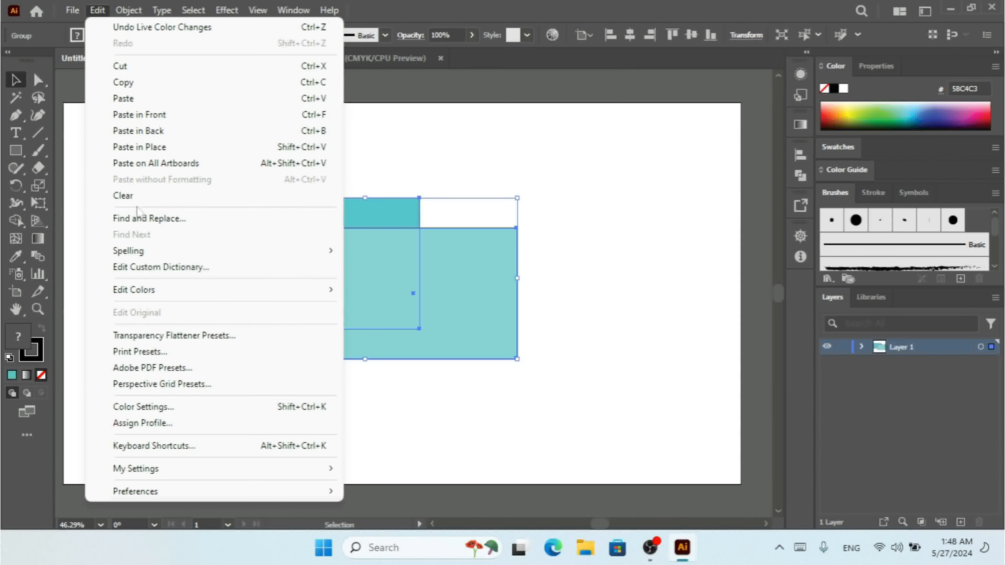
pyautogui.moveTo(243, 294)
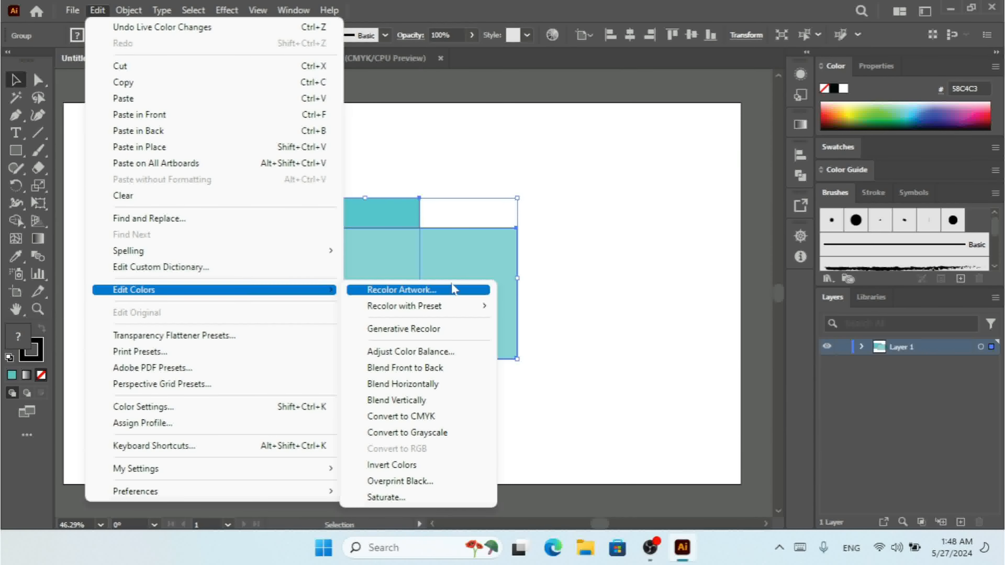
pyautogui.click(444, 293)
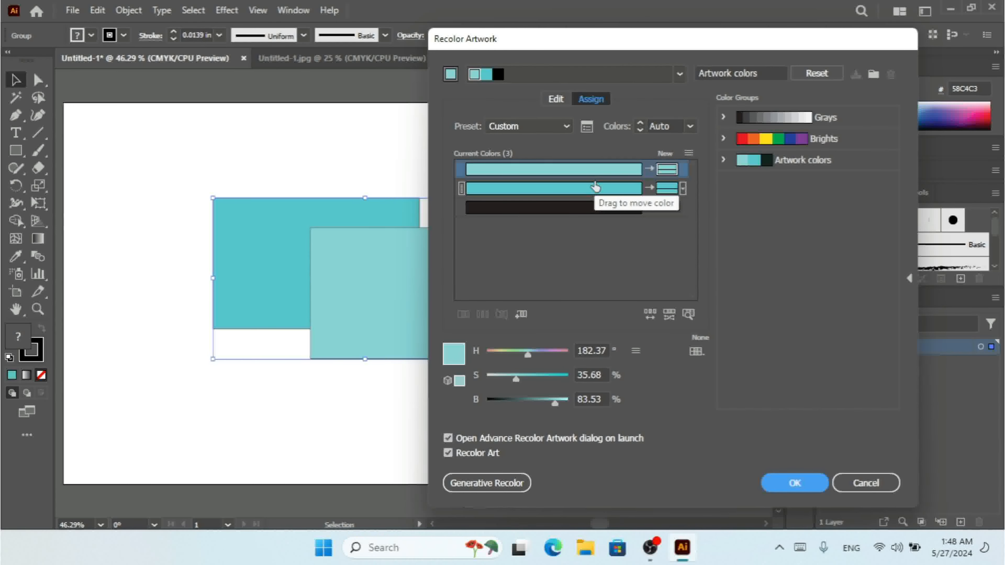
pyautogui.click(609, 190)
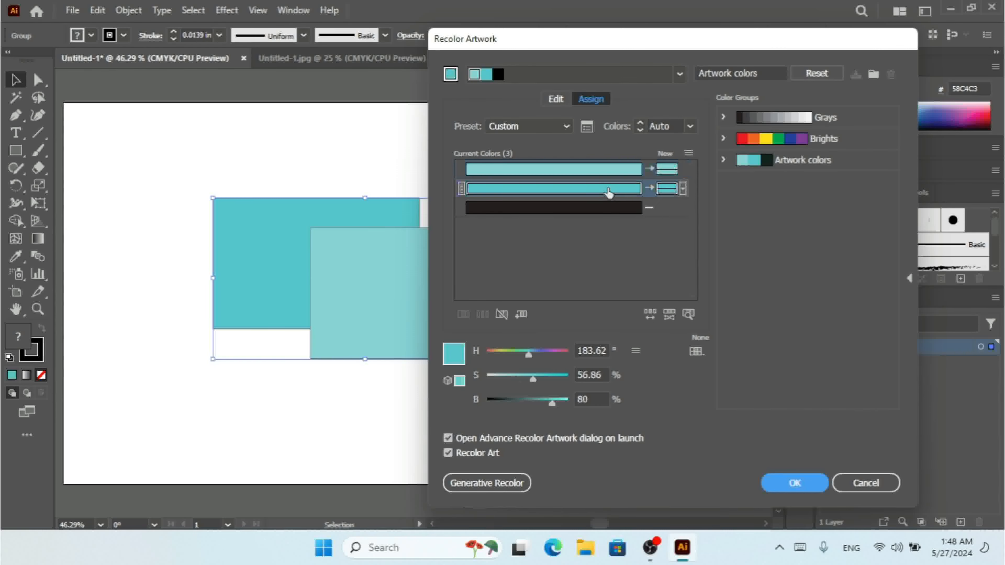
pyautogui.moveTo(520, 355)
pyautogui.mouseDown()
pyautogui.moveTo(488, 354)
pyautogui.moveTo(519, 354)
pyautogui.mouseUp()
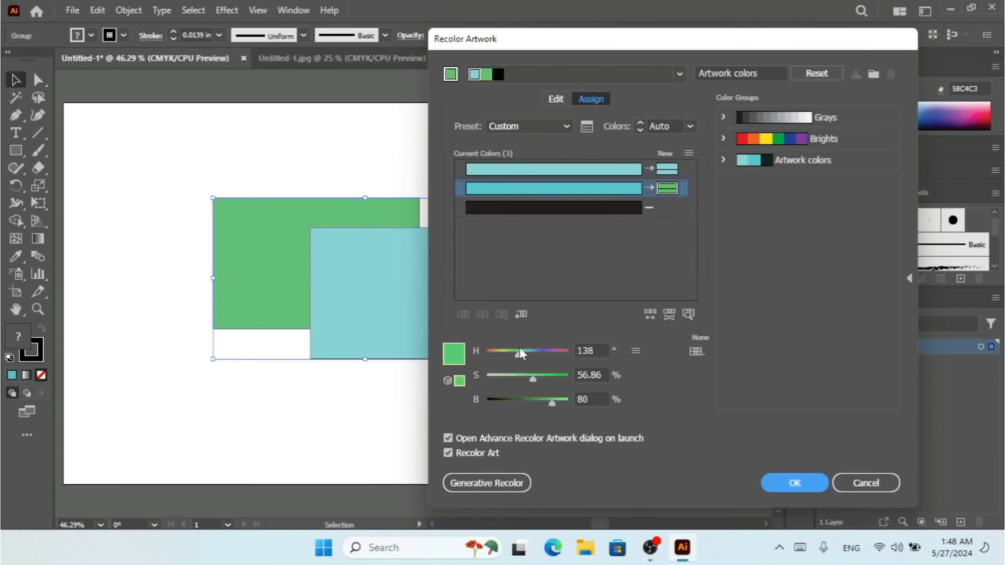
# Move the light turquoise current color into the black color's row and set the first row's new color to hue 206°.
pyautogui.click(588, 189)
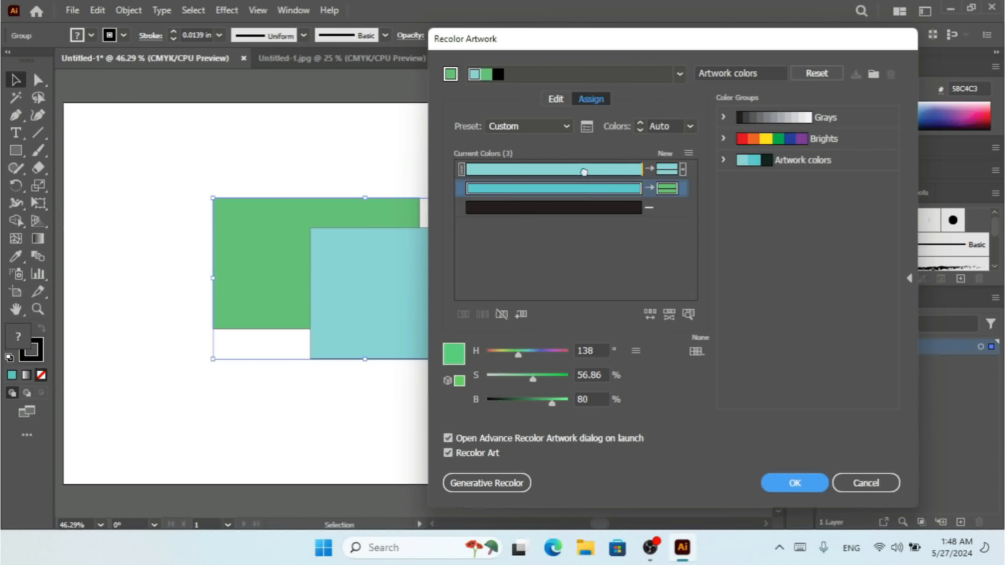
pyautogui.click(579, 171)
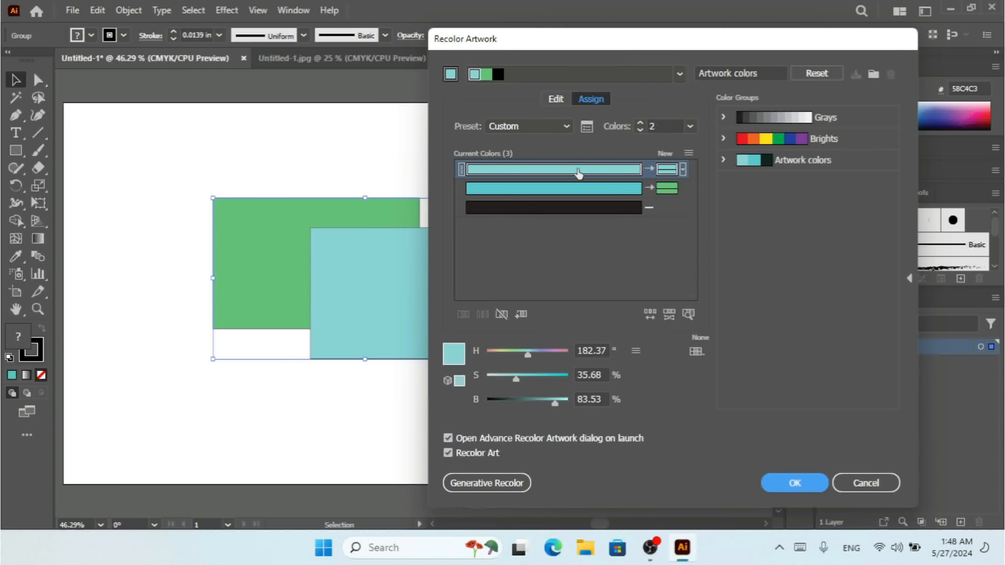
pyautogui.moveTo(572, 172); pyautogui.dragTo(574, 206)
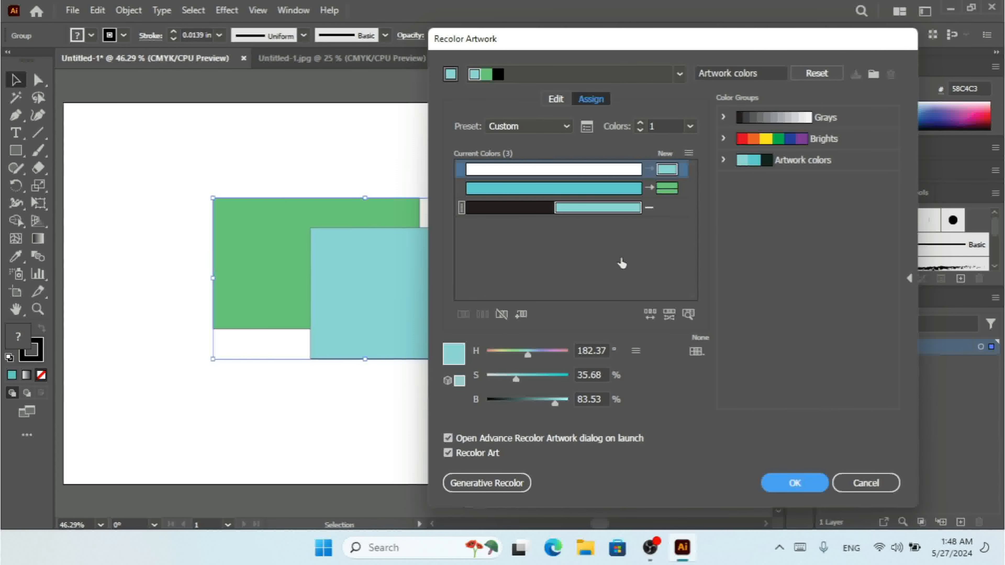
pyautogui.moveTo(528, 354)
pyautogui.mouseDown()
pyautogui.moveTo(504, 358)
pyautogui.moveTo(534, 355)
pyautogui.mouseUp()
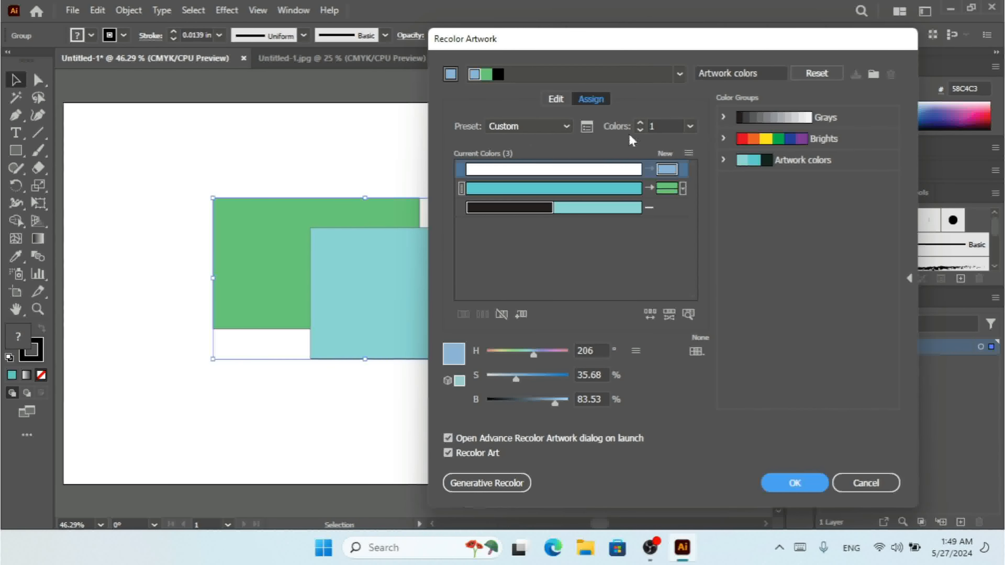
# Set the number of recolor colors to All and change the darker turquoise color to hue 0°, saturation 42% and brightness 77%.
pyautogui.click(690, 127)
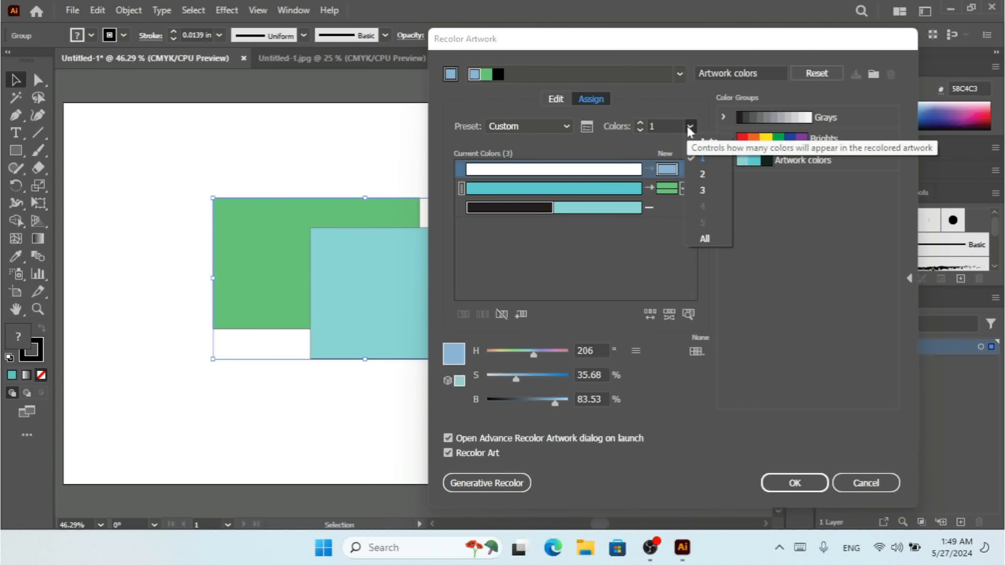
pyautogui.click(709, 191)
pyautogui.moveTo(523, 379); pyautogui.dragTo(555, 376)
pyautogui.click(528, 189)
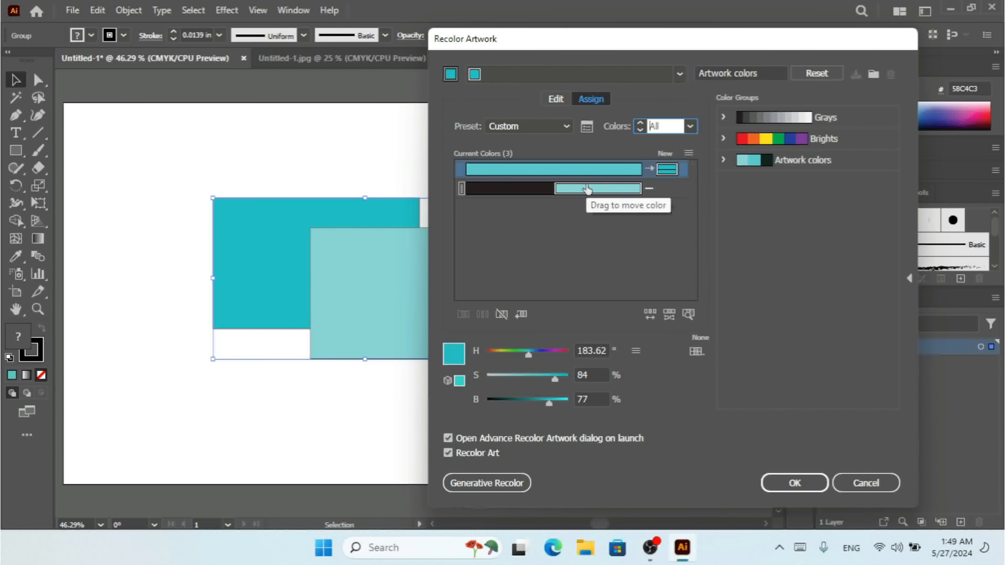
pyautogui.moveTo(537, 380); pyautogui.dragTo(487, 352)
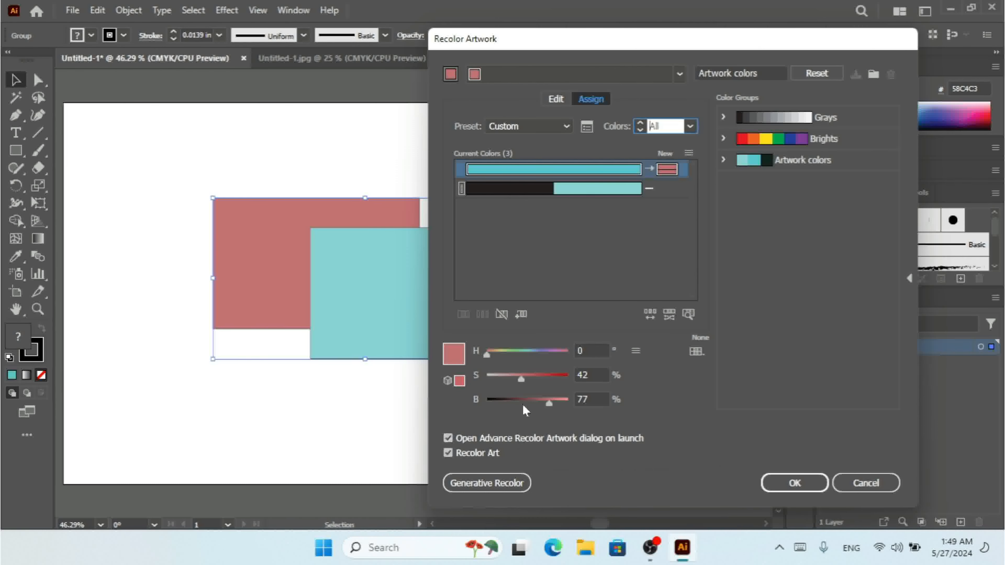
# Set the red new color's brightness to 67% and move the darker turquoise current color into the black color's row.
pyautogui.moveTo(527, 399)
pyautogui.mouseDown()
pyautogui.moveTo(512, 400)
pyautogui.moveTo(542, 399)
pyautogui.mouseUp()
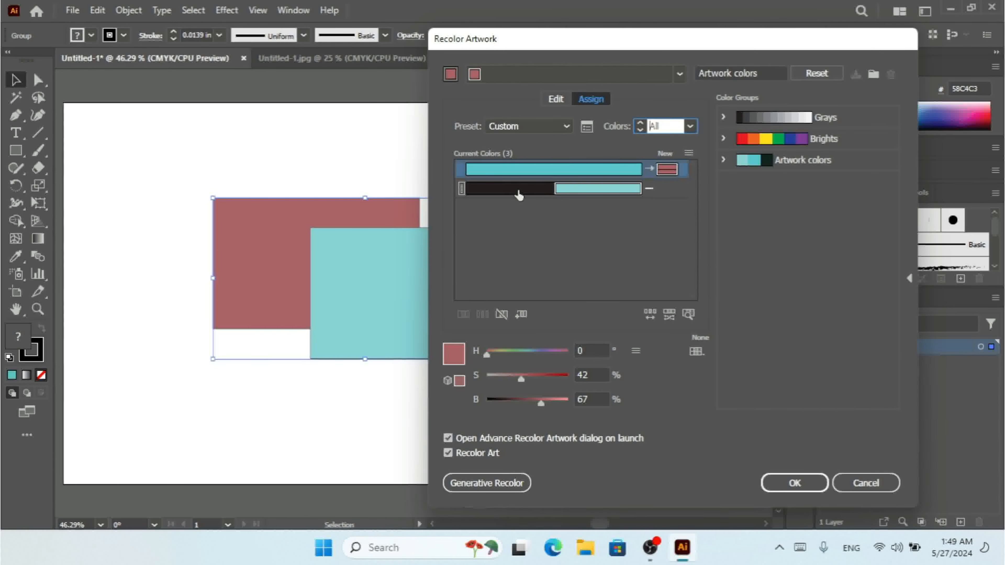
pyautogui.moveTo(585, 169); pyautogui.dragTo(581, 197)
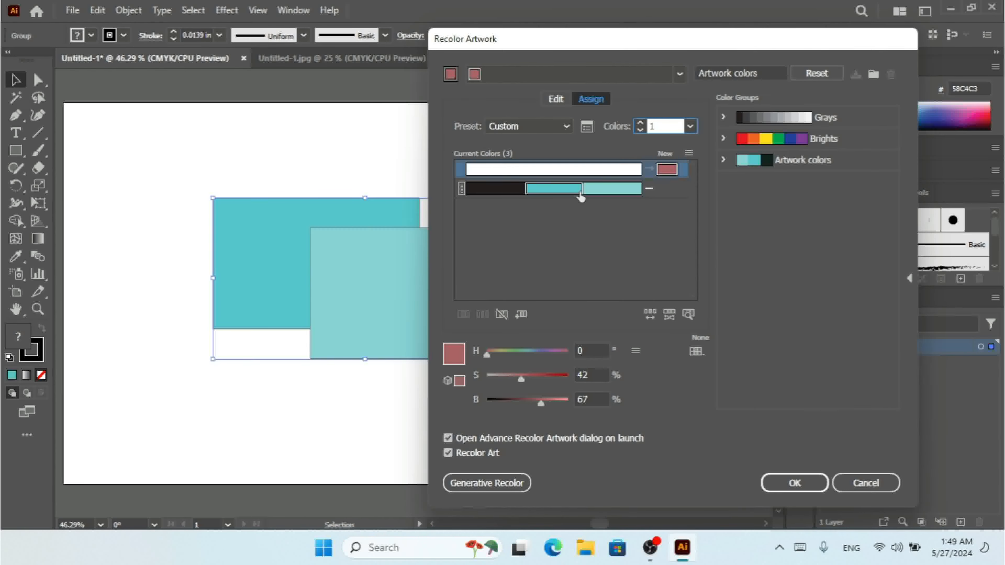
# Set the number of recolor colors to All and change the combined row's new color to hue 161° and saturation 68%.
pyautogui.click(690, 127)
pyautogui.click(703, 240)
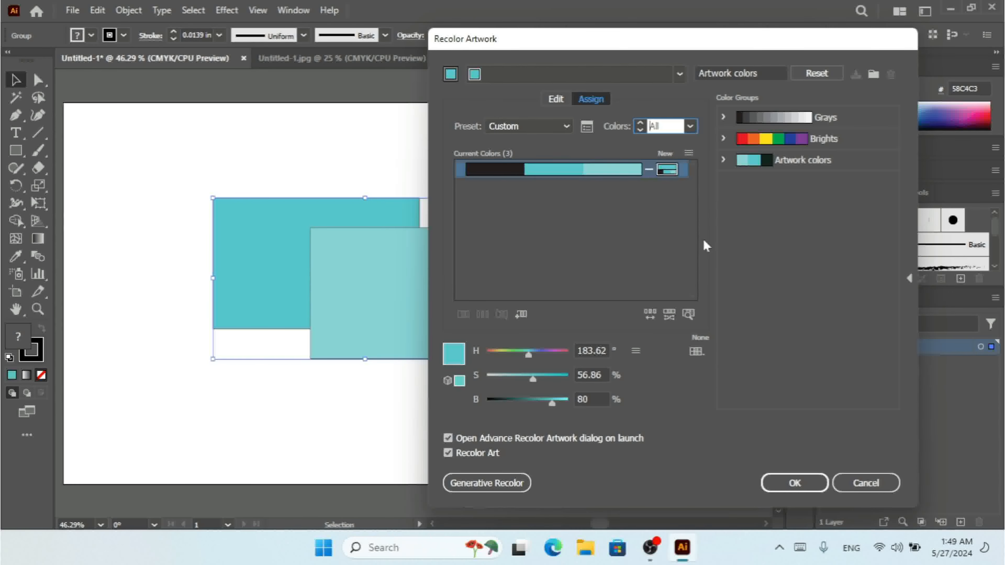
pyautogui.moveTo(530, 376); pyautogui.dragTo(523, 352)
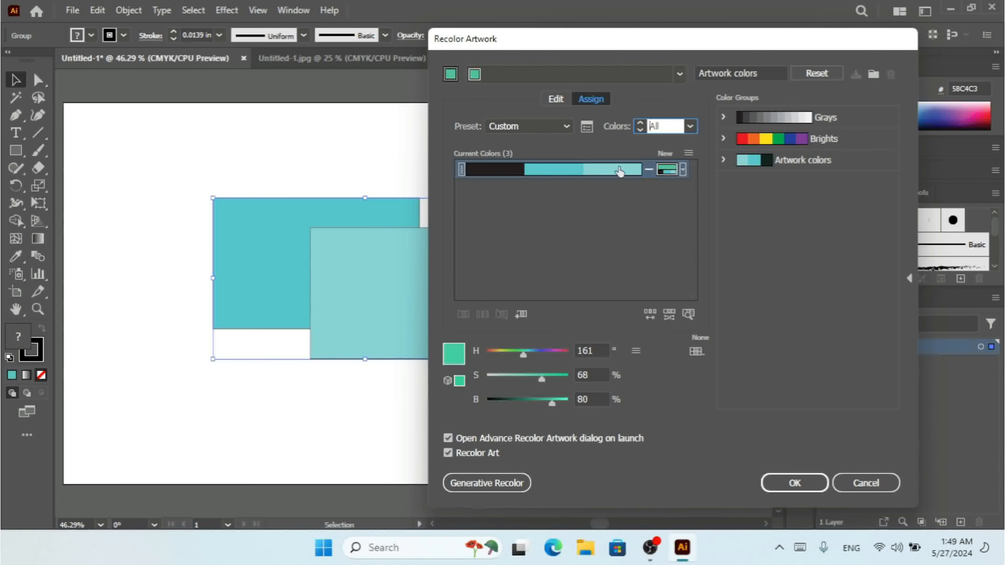
# Turn on recoloring for the combined row and adjust its new color to hue 109° and saturation 89%.
pyautogui.click(650, 170)
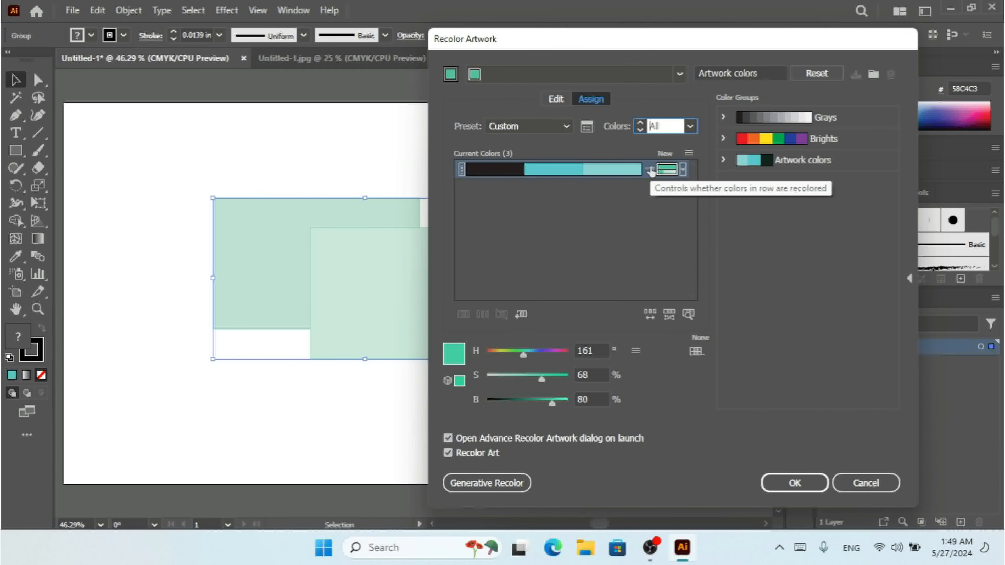
pyautogui.moveTo(541, 380)
pyautogui.mouseDown()
pyautogui.moveTo(492, 380)
pyautogui.moveTo(558, 376)
pyautogui.mouseUp()
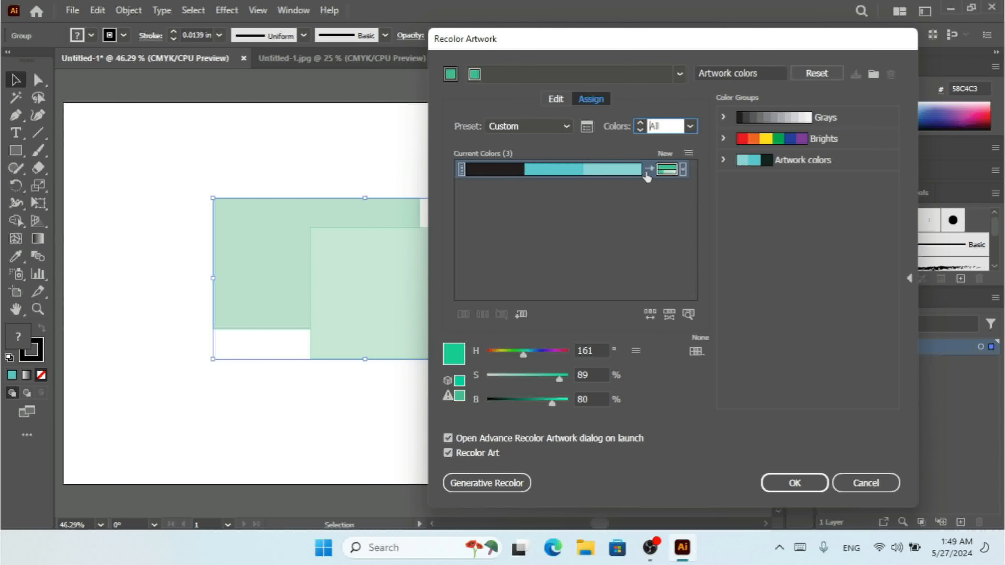
pyautogui.moveTo(510, 353)
pyautogui.mouseDown()
pyautogui.moveTo(497, 353)
pyautogui.moveTo(512, 352)
pyautogui.mouseUp()
pyautogui.click(650, 171)
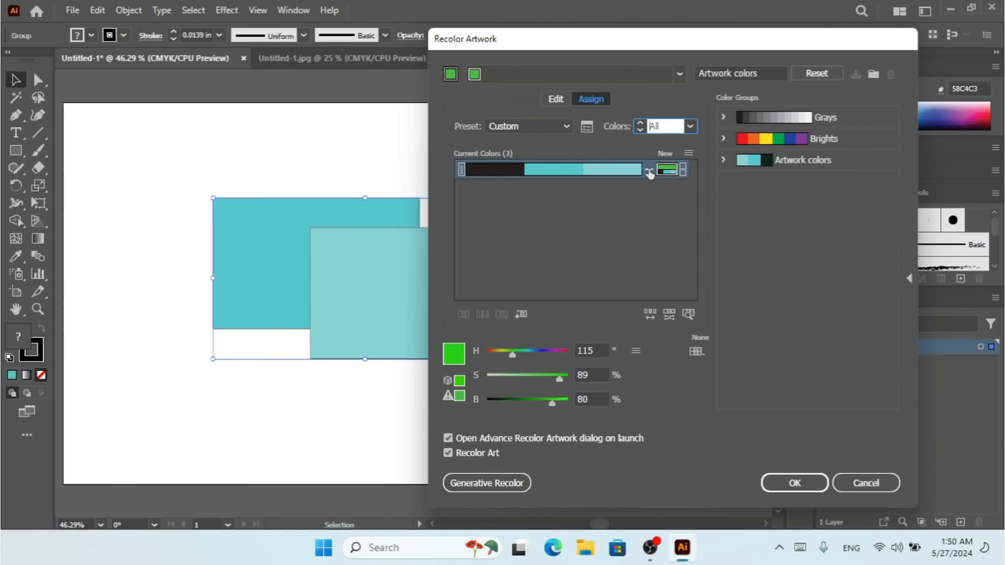
pyautogui.click(649, 171)
pyautogui.moveTo(536, 352); pyautogui.dragTo(511, 359)
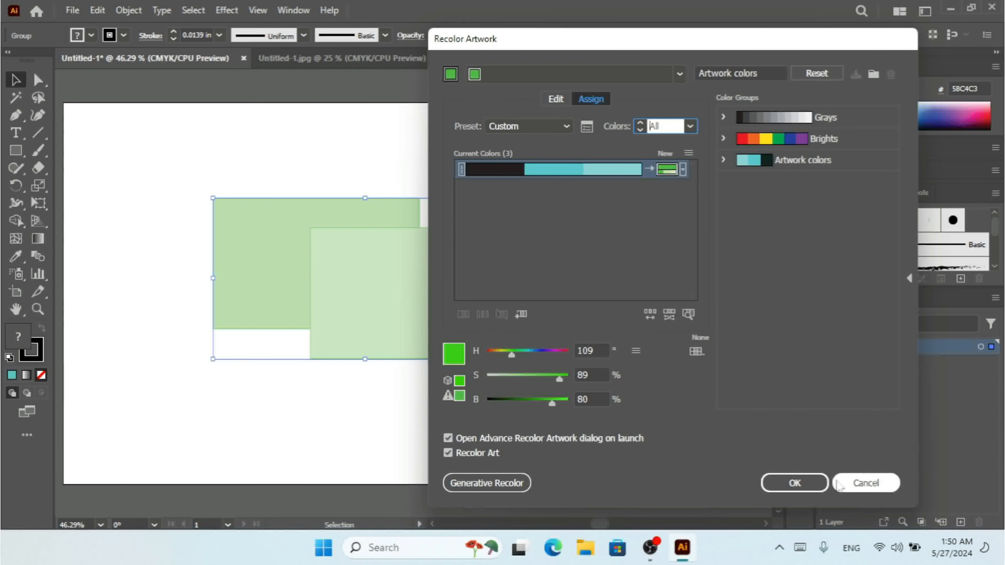
# Examine the available recolor presets and leave Recolor Artwork without applying changes.
pyautogui.click(555, 124)
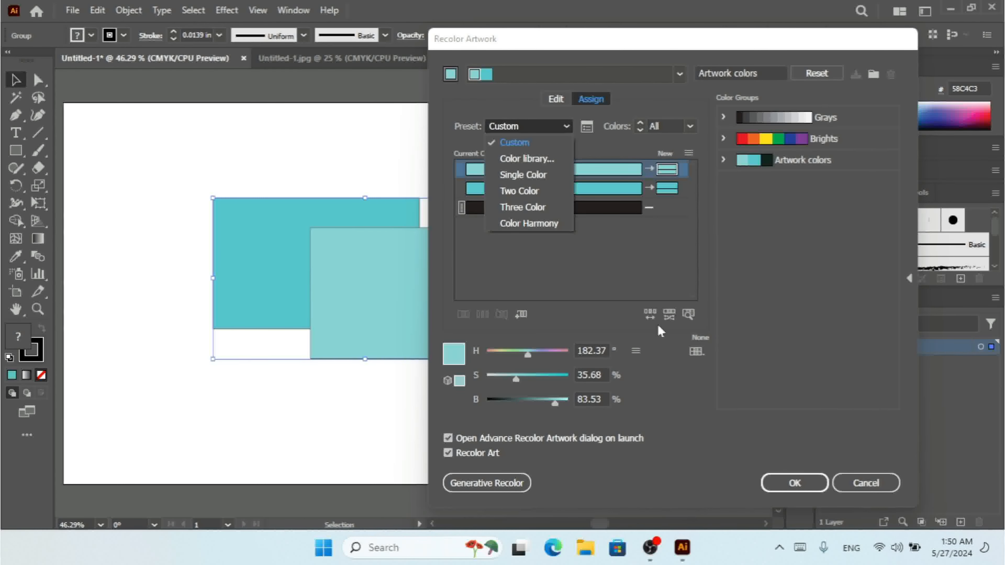
pyautogui.click(863, 482)
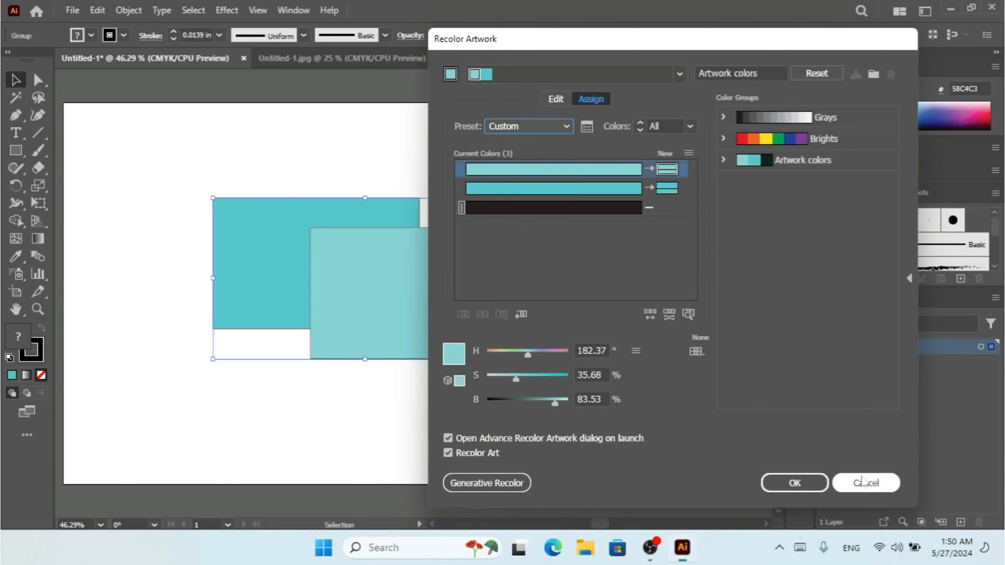
pyautogui.click(855, 480)
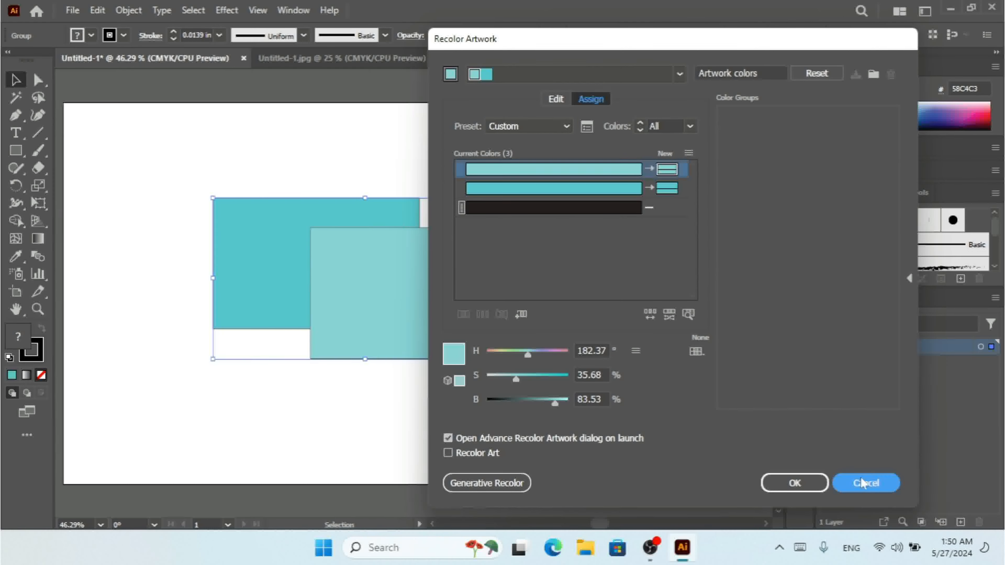
# Recolor the group with the Two Color preset, using no color library, and apply the result.
pyautogui.click(97, 10)
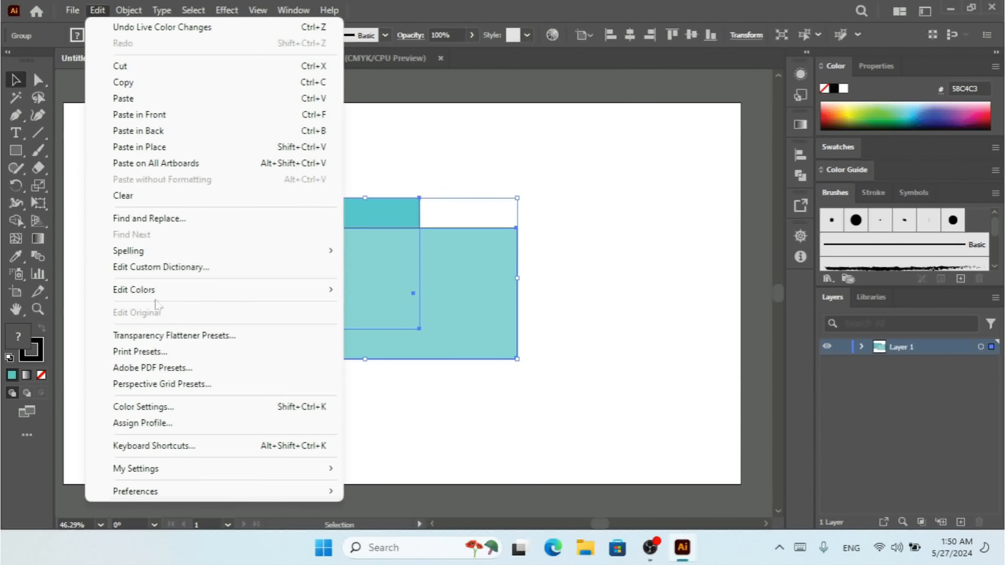
pyautogui.moveTo(178, 290)
pyautogui.moveTo(435, 306)
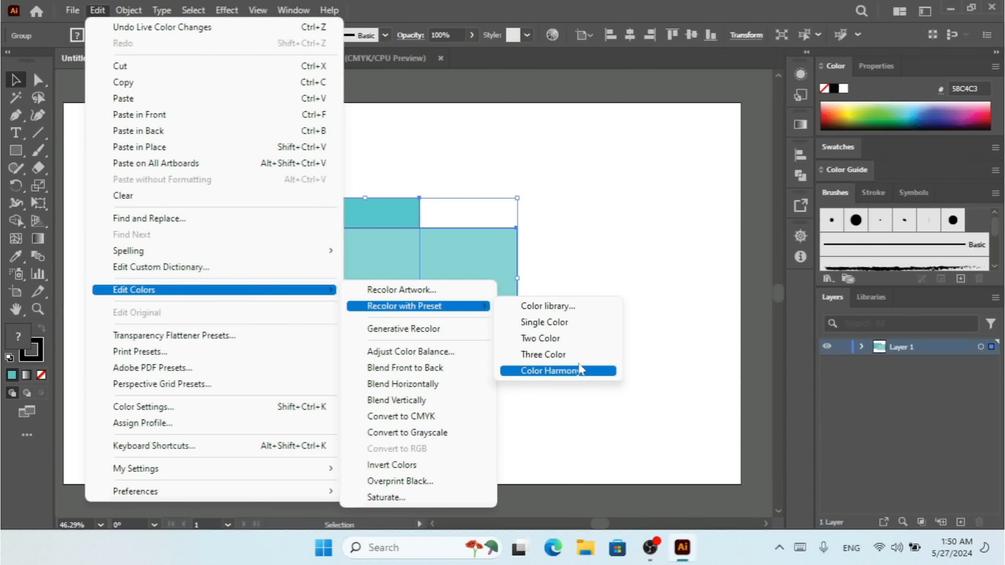
pyautogui.click(570, 339)
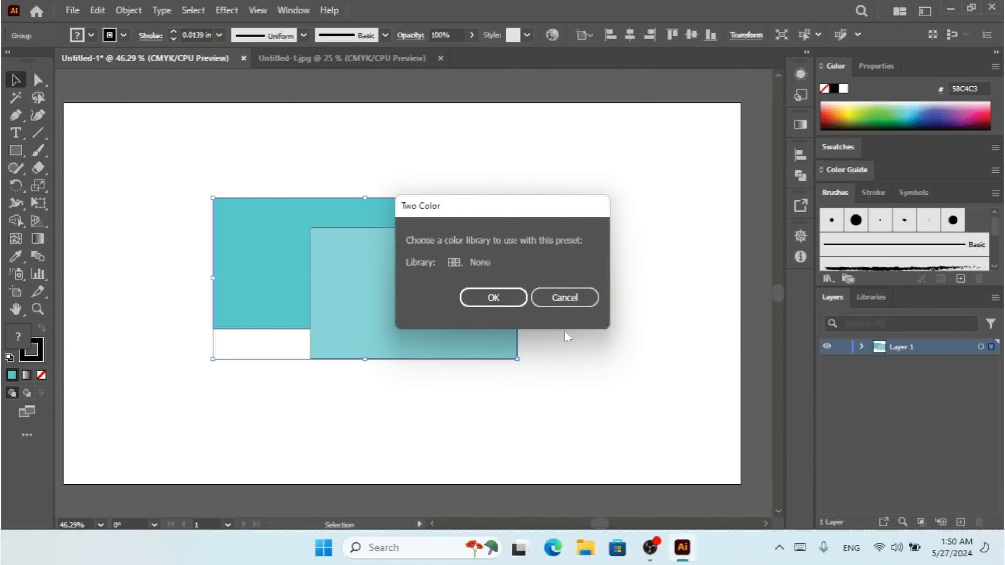
pyautogui.click(511, 298)
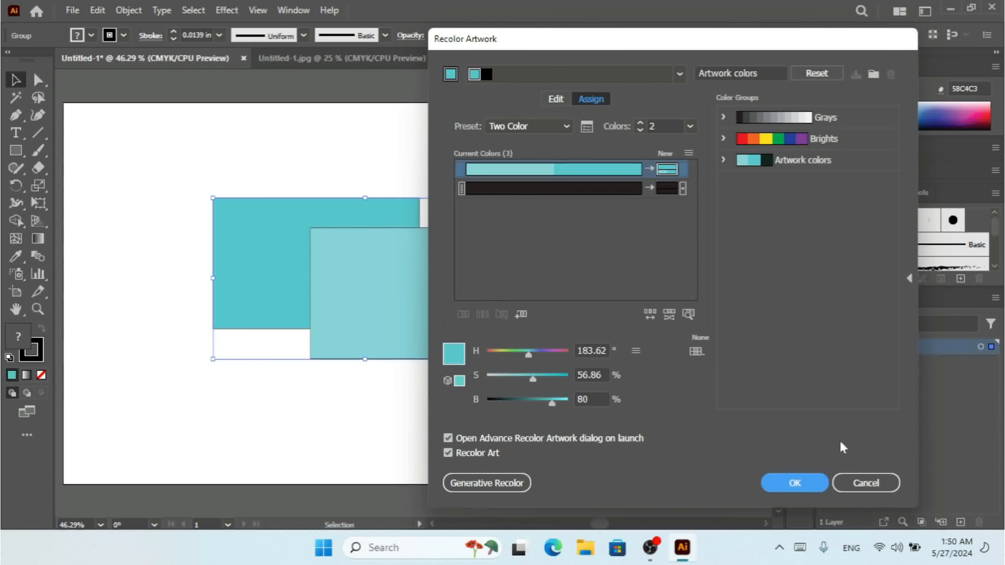
pyautogui.click(804, 483)
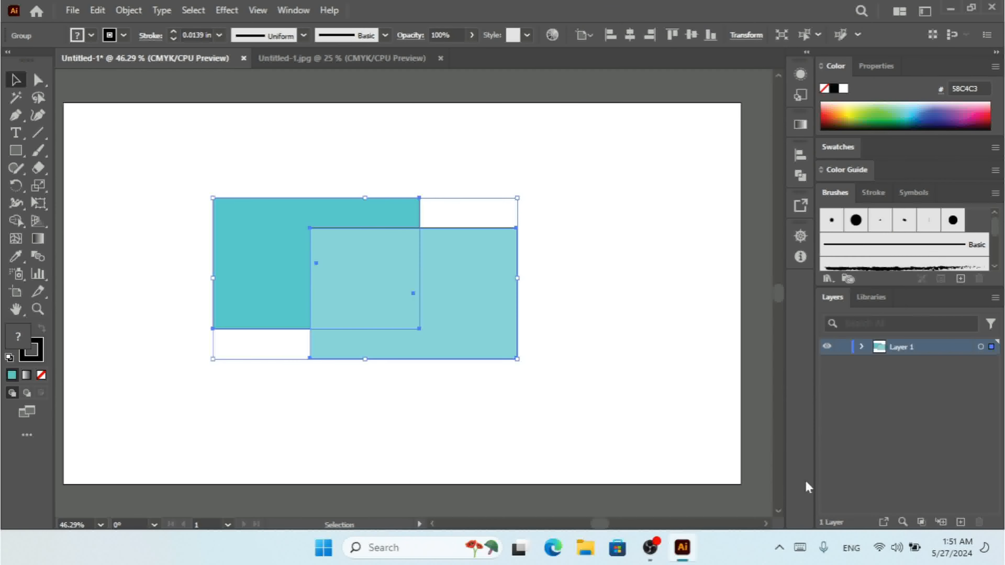
# Open Adjust Color Balance for the group, move the dialog clear of the shapes and examine the available color modes.
pyautogui.click(97, 11)
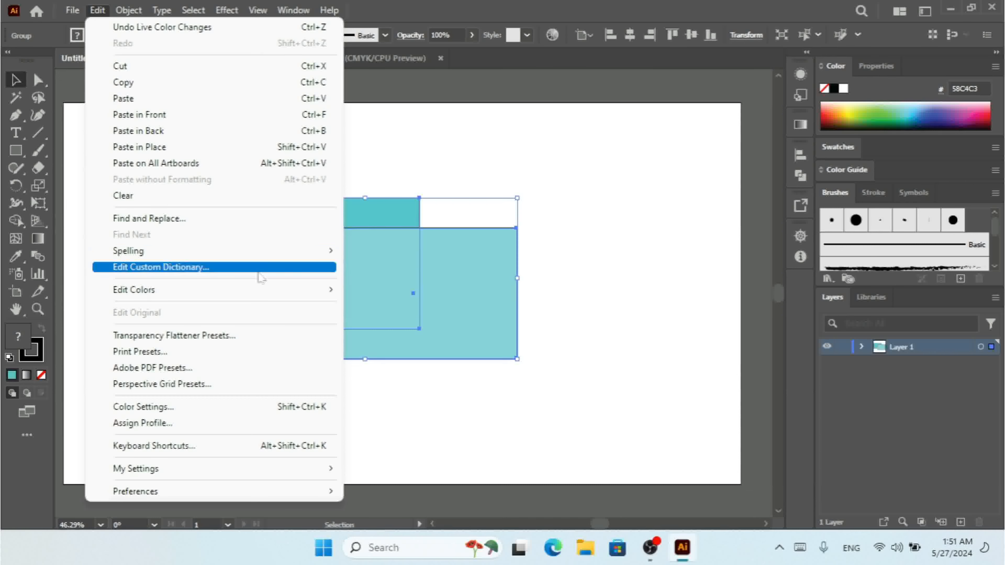
pyautogui.moveTo(277, 289)
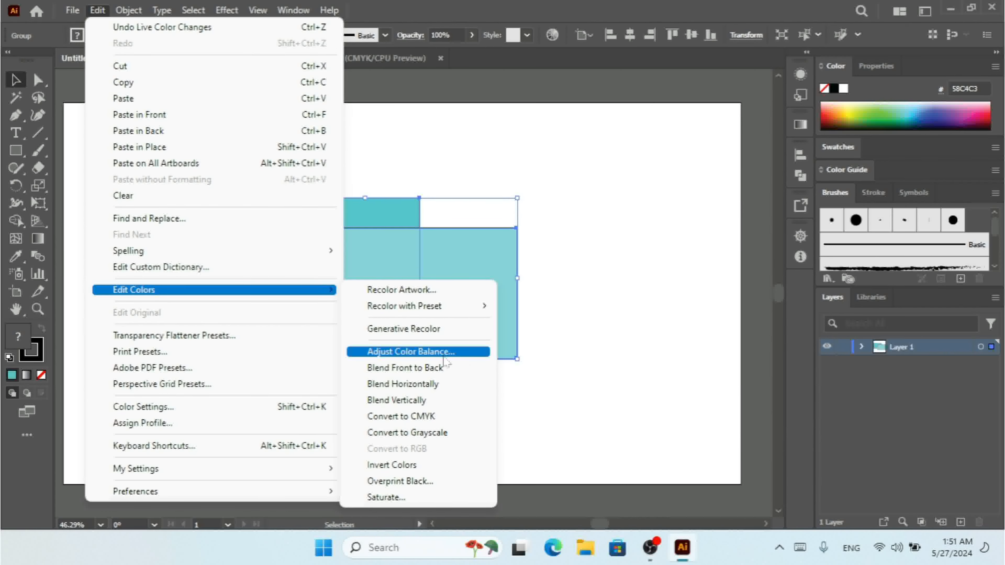
pyautogui.click(427, 353)
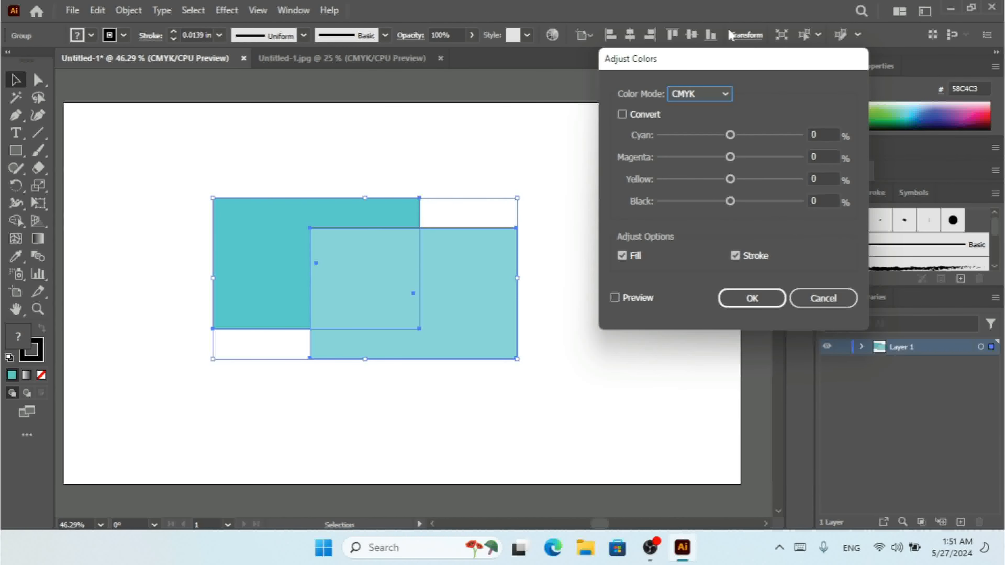
pyautogui.moveTo(732, 59)
pyautogui.mouseDown()
pyautogui.moveTo(678, 125)
pyautogui.moveTo(658, 131)
pyautogui.mouseUp()
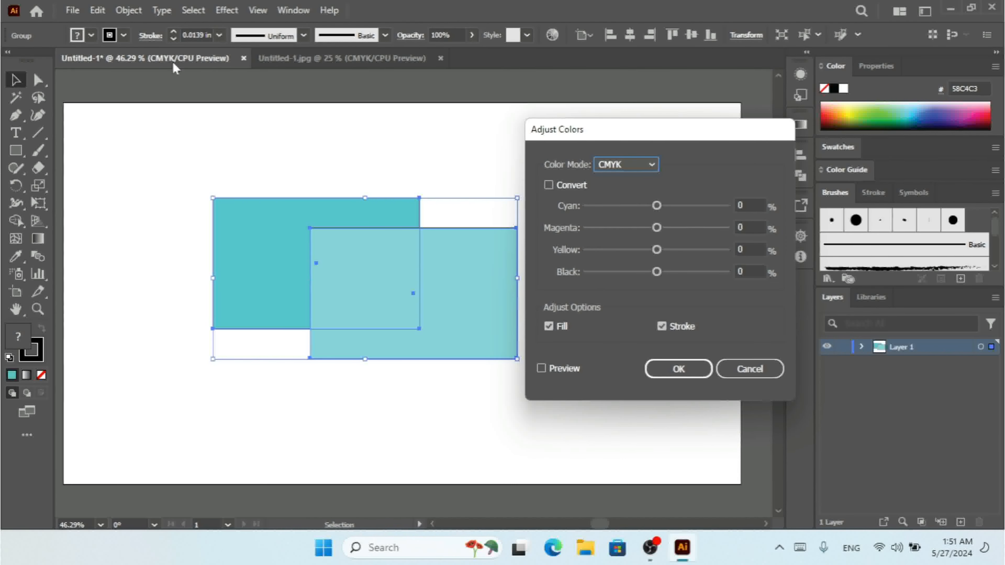
pyautogui.click(619, 164)
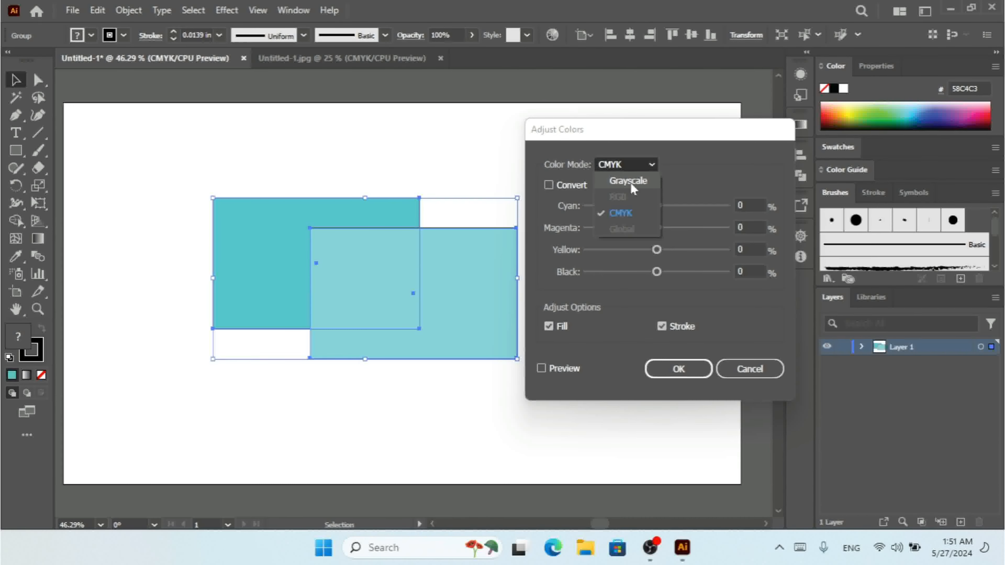
pyautogui.click(665, 174)
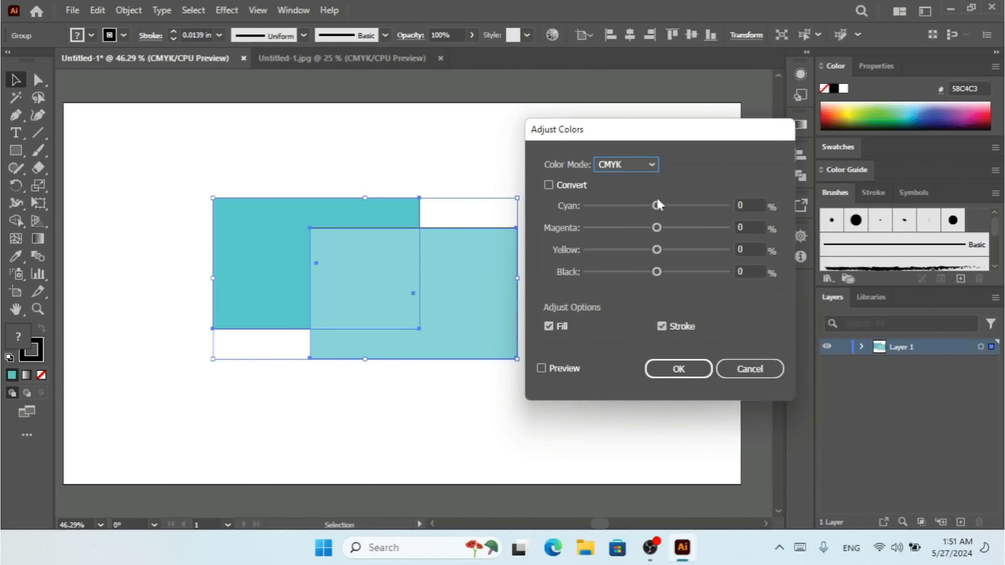
# Preview a CMYK color balance of cyan -11%, magenta 8%, yellow 6% and black -46%, and cancel the adjustment.
pyautogui.moveTo(658, 205)
pyautogui.mouseDown()
pyautogui.moveTo(684, 205)
pyautogui.moveTo(643, 205)
pyautogui.mouseUp()
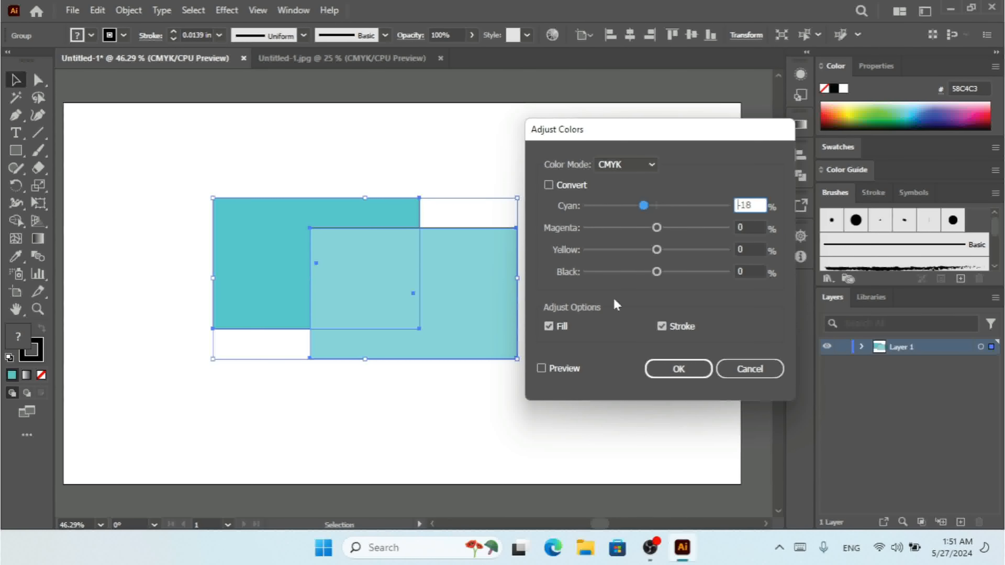
pyautogui.click(565, 367)
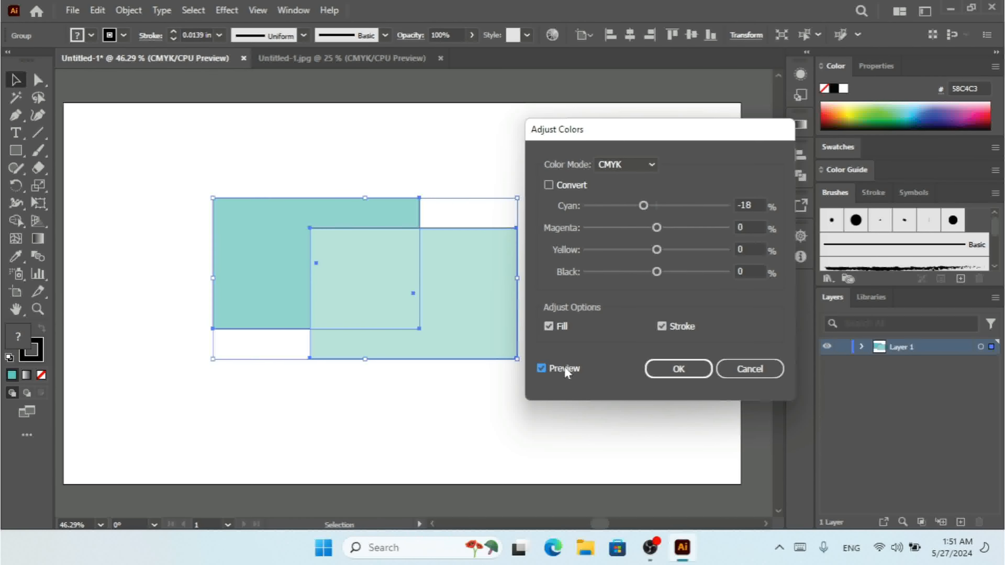
pyautogui.moveTo(644, 206); pyautogui.dragTo(628, 250)
pyautogui.moveTo(657, 271); pyautogui.dragTo(624, 272)
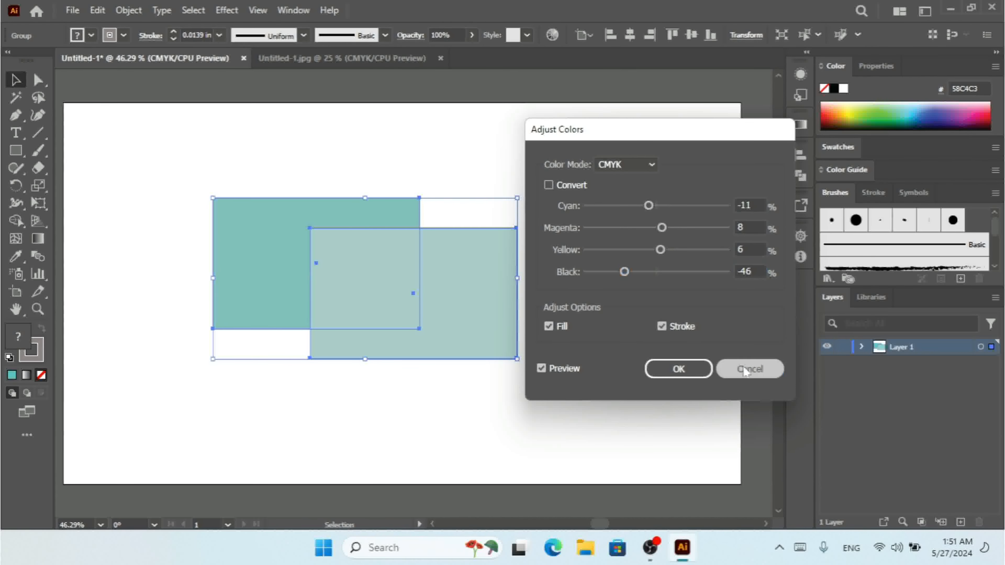
pyautogui.click(744, 371)
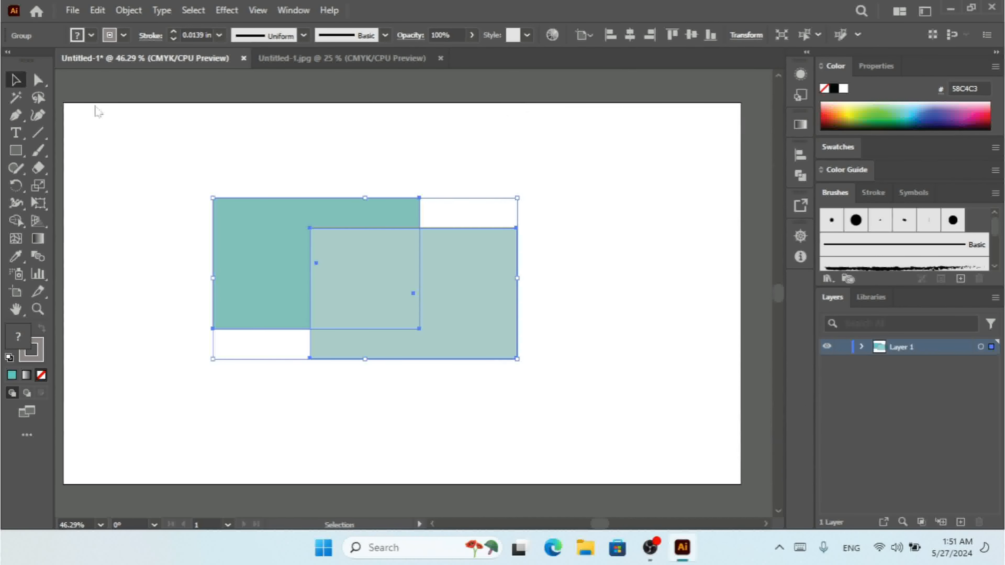
# Switch the document color mode to RGB Color.
pyautogui.click(67, 11)
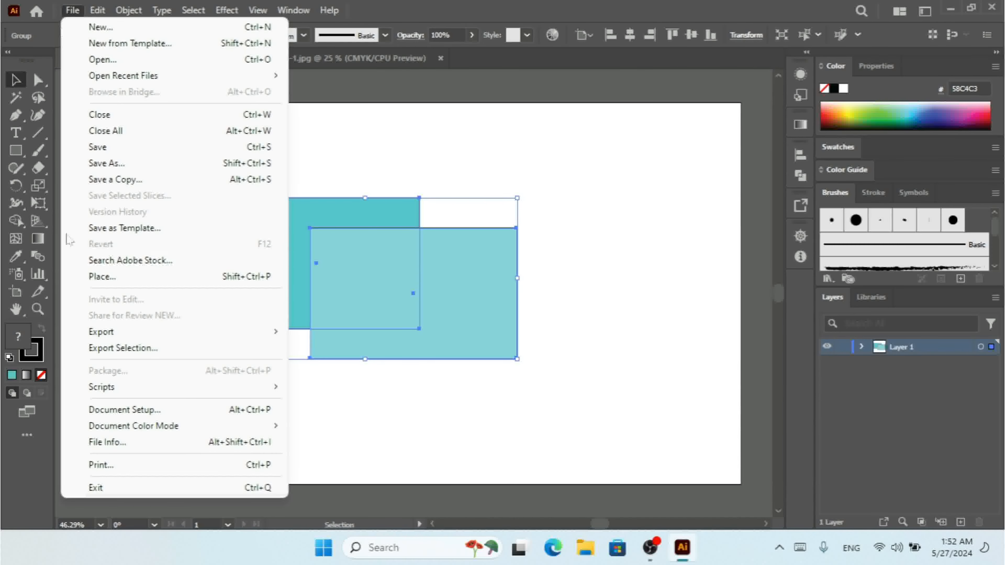
pyautogui.moveTo(170, 426)
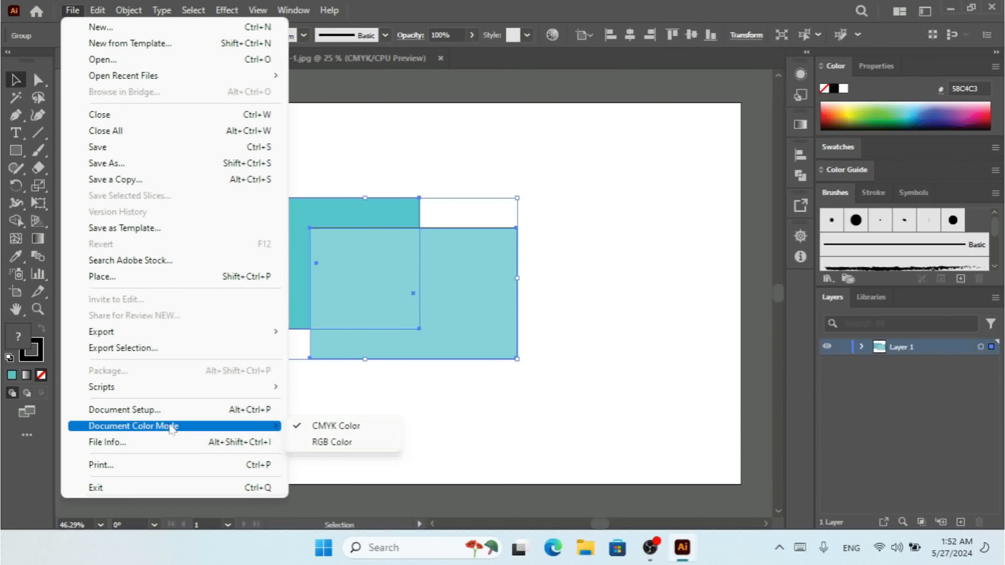
pyautogui.click(314, 442)
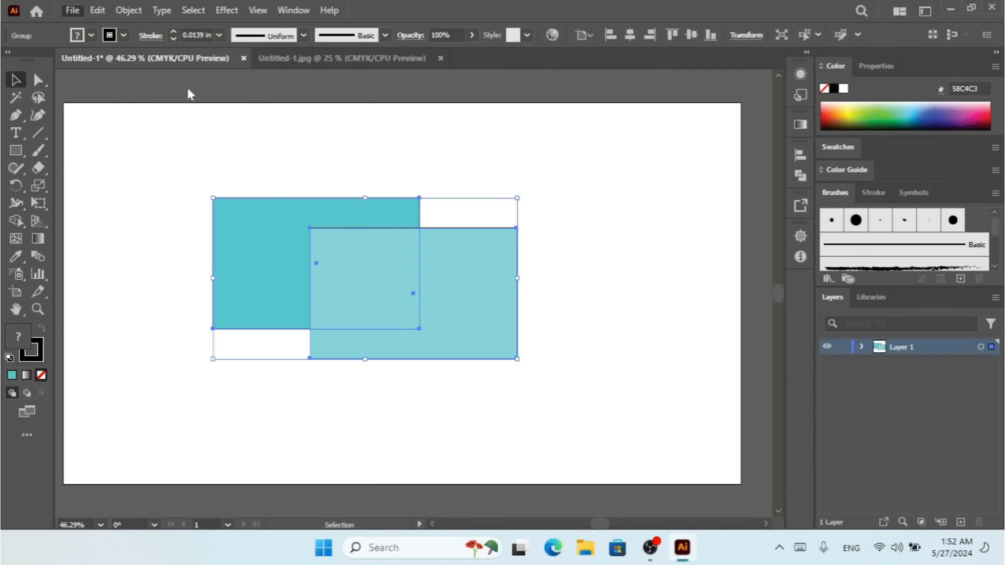
# Open Adjust Color Balance for the selected group and examine the color modes available in the RGB document.
pyautogui.click(97, 11)
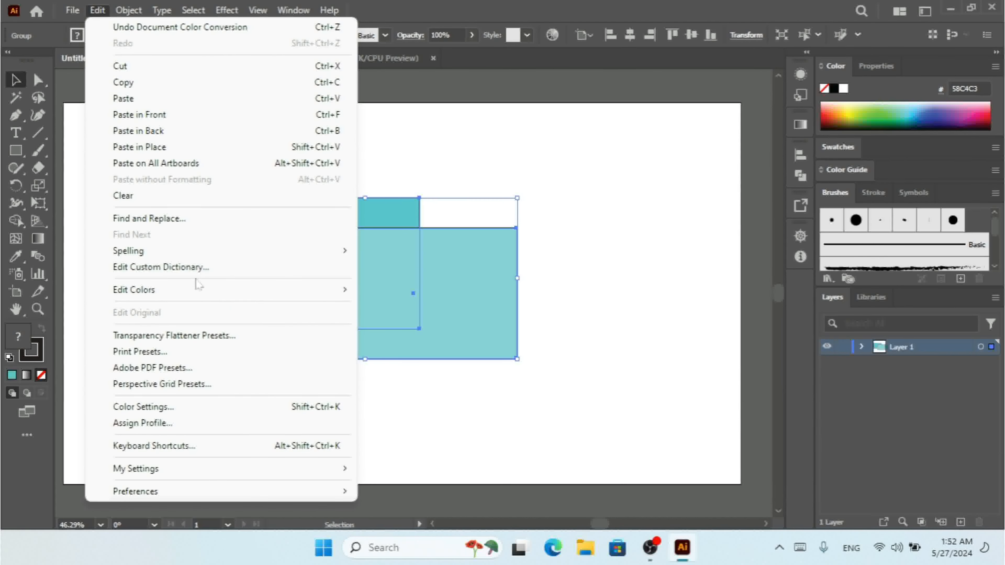
pyautogui.moveTo(256, 287)
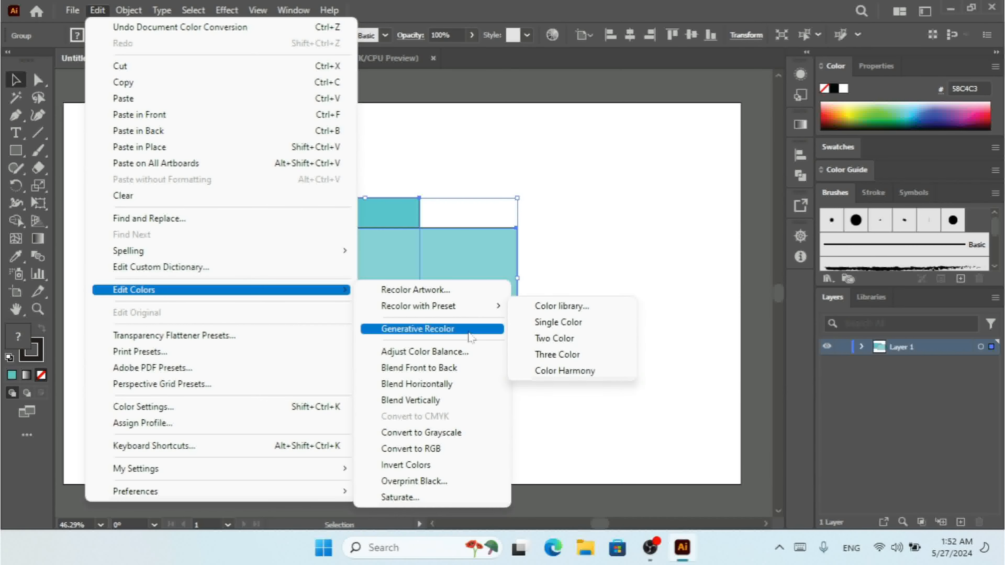
pyautogui.click(470, 352)
pyautogui.click(624, 166)
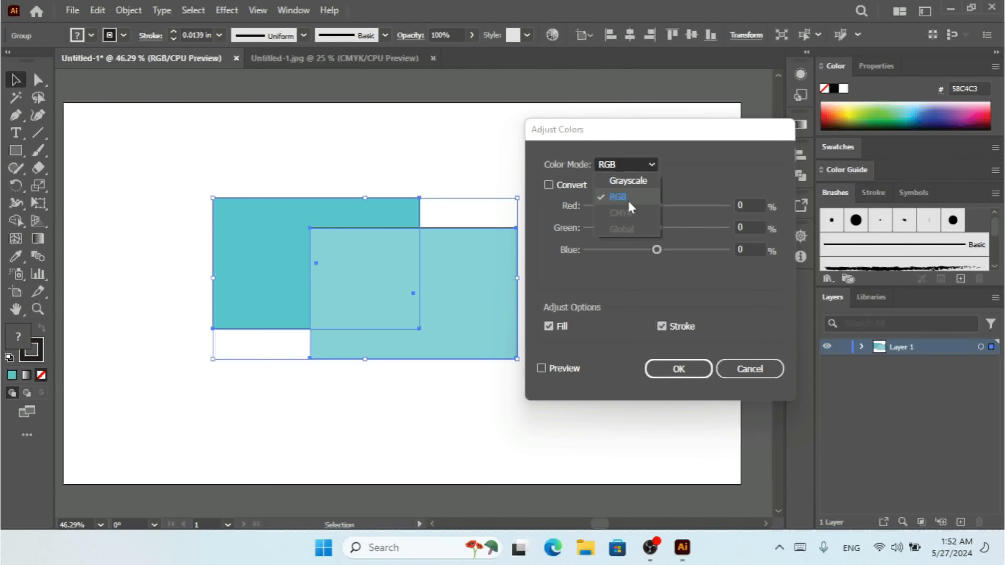
pyautogui.click(711, 169)
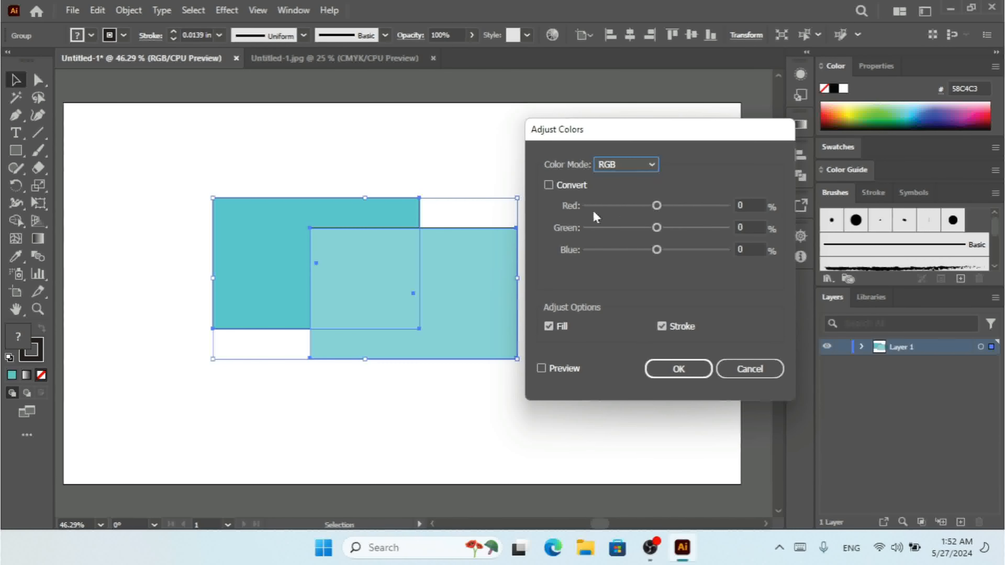
# Preview an RGB color balance of red 60%, green 34% and blue -33%, and cancel the adjustment.
pyautogui.click(567, 368)
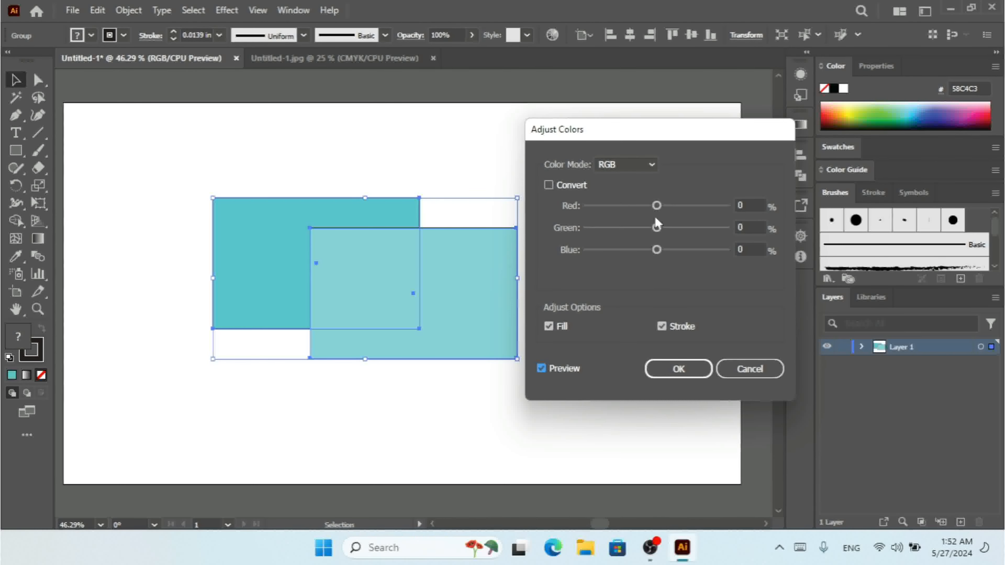
pyautogui.moveTo(657, 205); pyautogui.dragTo(634, 258)
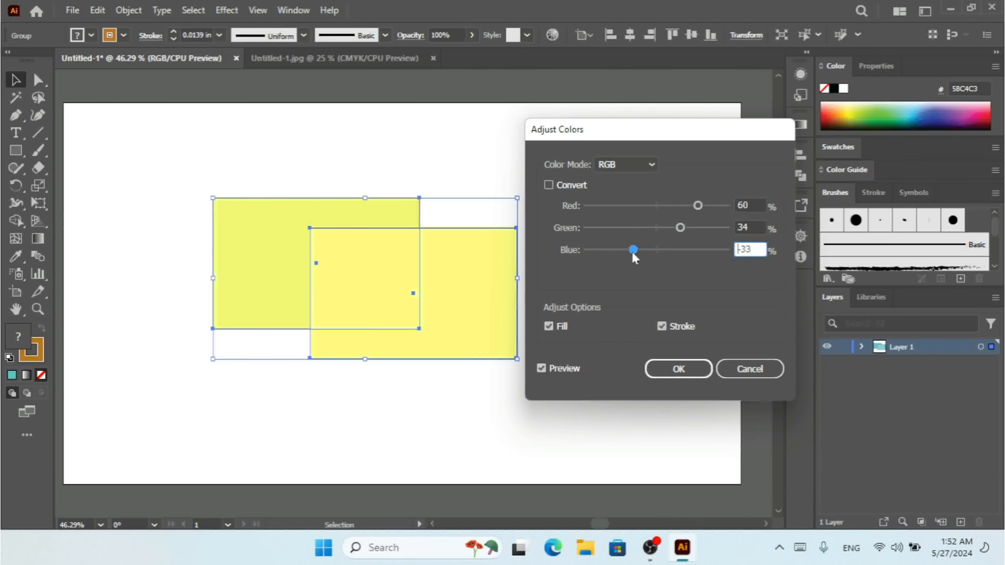
pyautogui.click(748, 369)
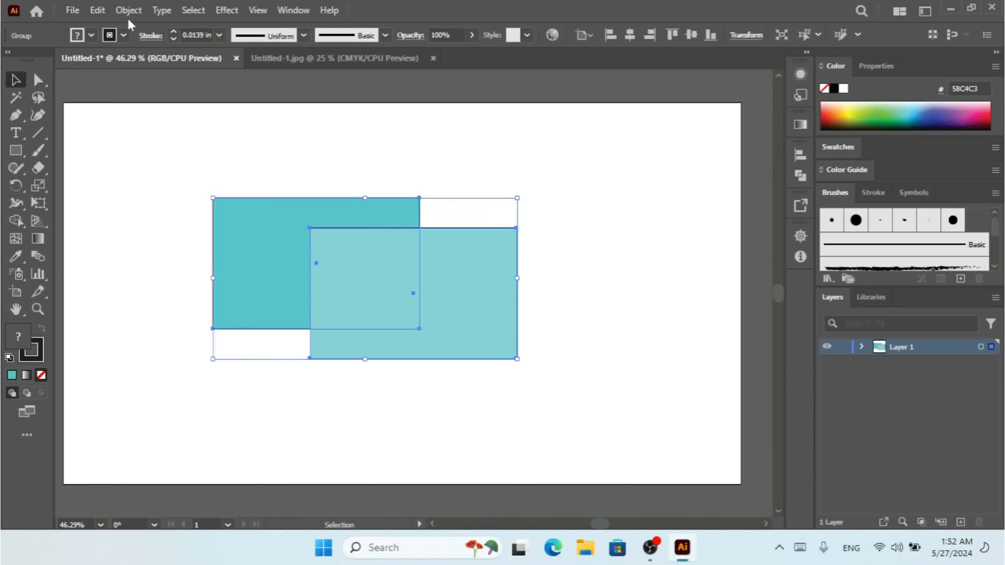
# Try to blend the colors of the two-rectangle group vertically.
pyautogui.click(97, 10)
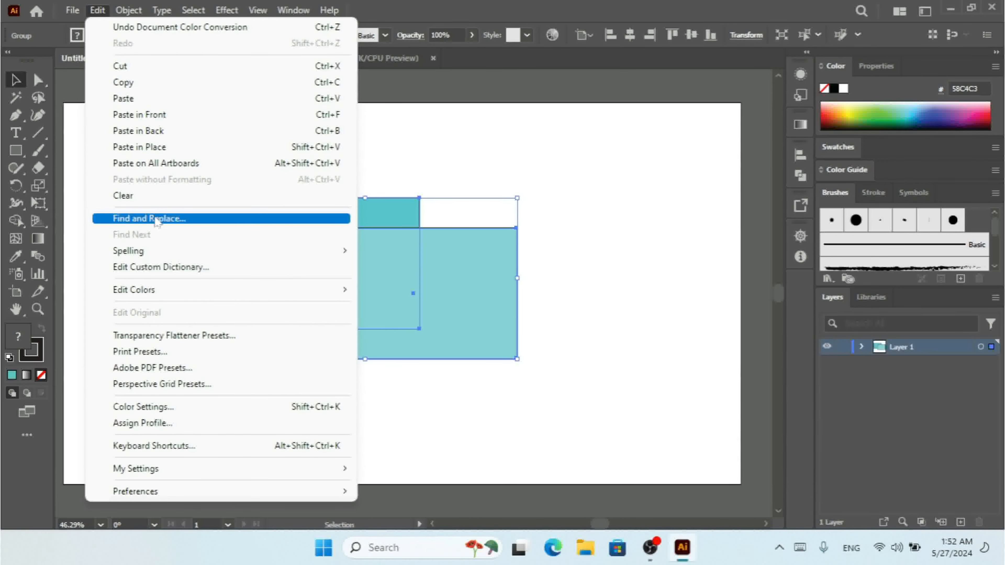
pyautogui.moveTo(291, 292)
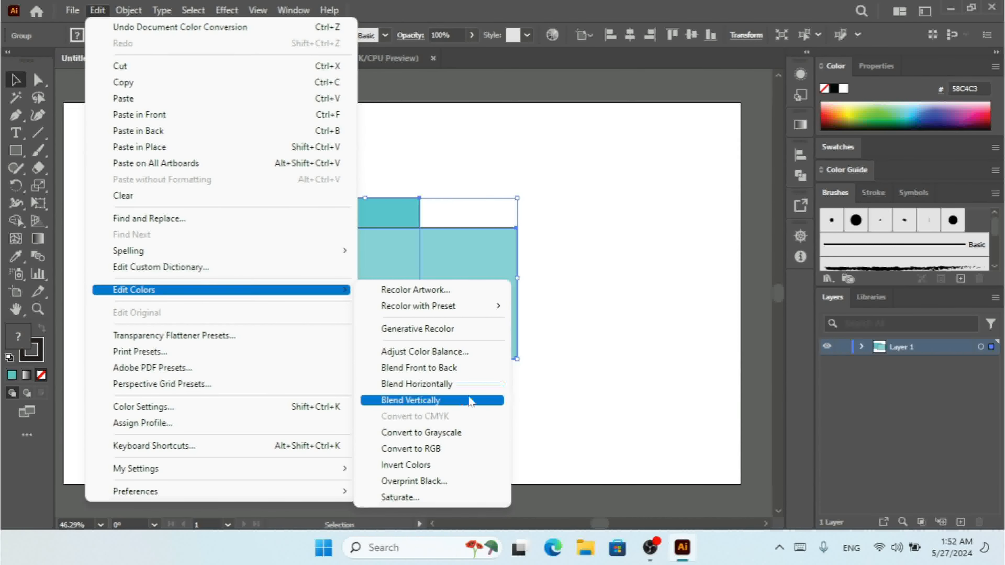
pyautogui.click(461, 402)
pyautogui.click(600, 354)
# Ungroup the two overlapping rectangles and clear the selection.
pyautogui.click(443, 313)
pyautogui.rightClick(444, 312)
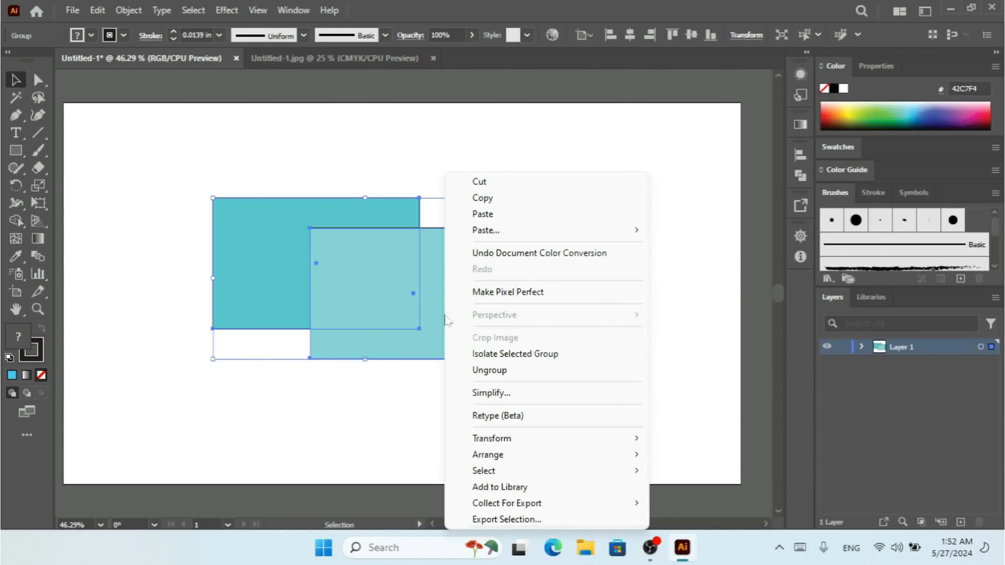
pyautogui.click(482, 375)
pyautogui.click(545, 376)
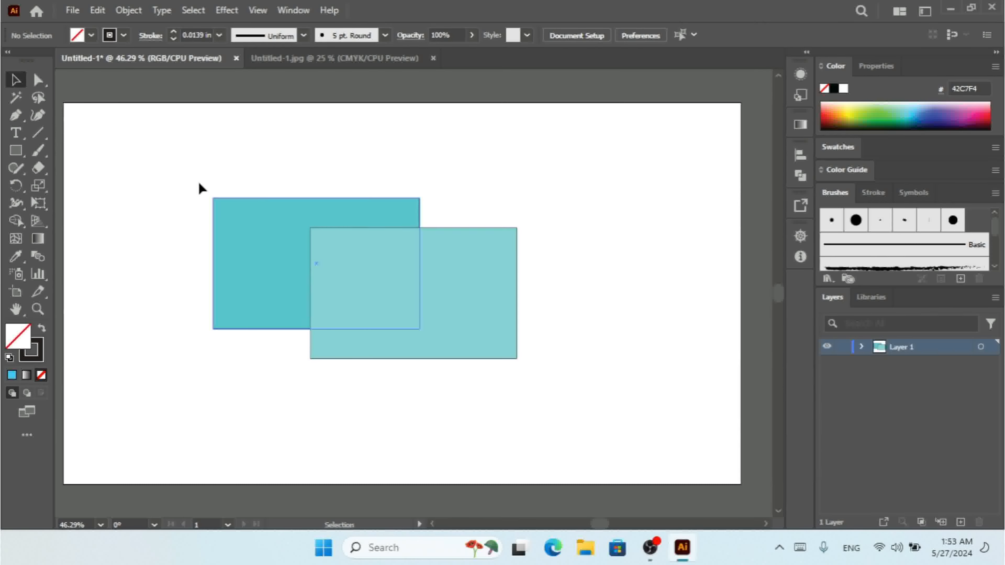
# Move the two rectangles apart so they no longer overlap and fill the darker teal one with blue.
pyautogui.click(342, 230)
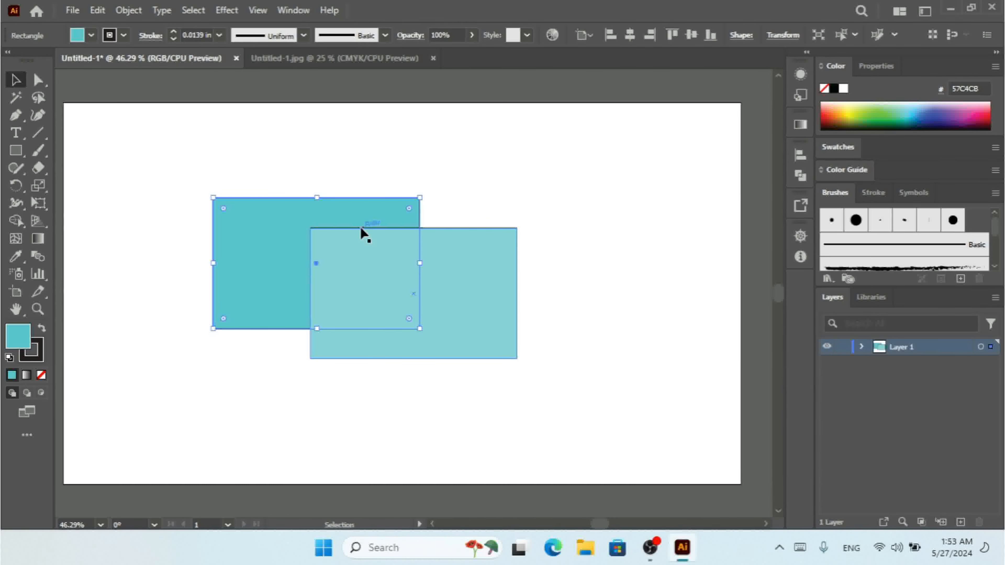
pyautogui.moveTo(325, 202); pyautogui.dragTo(281, 182)
pyautogui.moveTo(428, 261); pyautogui.dragTo(520, 249)
pyautogui.click(343, 234)
pyautogui.click(932, 102)
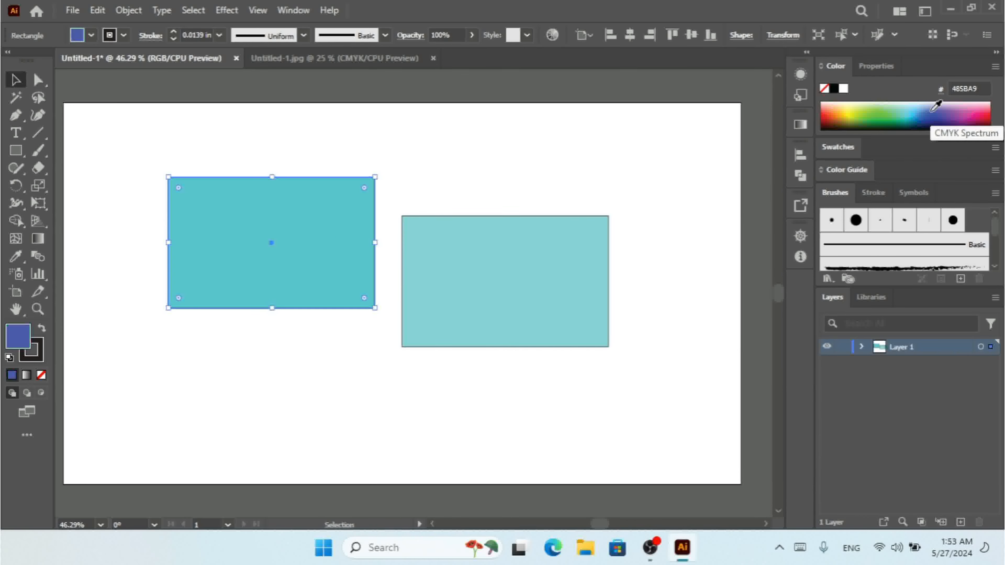
# Duplicate the light teal rectangle, place the copy overlapping the lower parts of both rectangles, and fill it with pinkish red E4185B.
pyautogui.click(512, 267)
pyautogui.hotkey('ctrl', 'c')
pyautogui.hotkey('ctrl', 'v')
pyautogui.moveTo(420, 285); pyautogui.dragTo(332, 340)
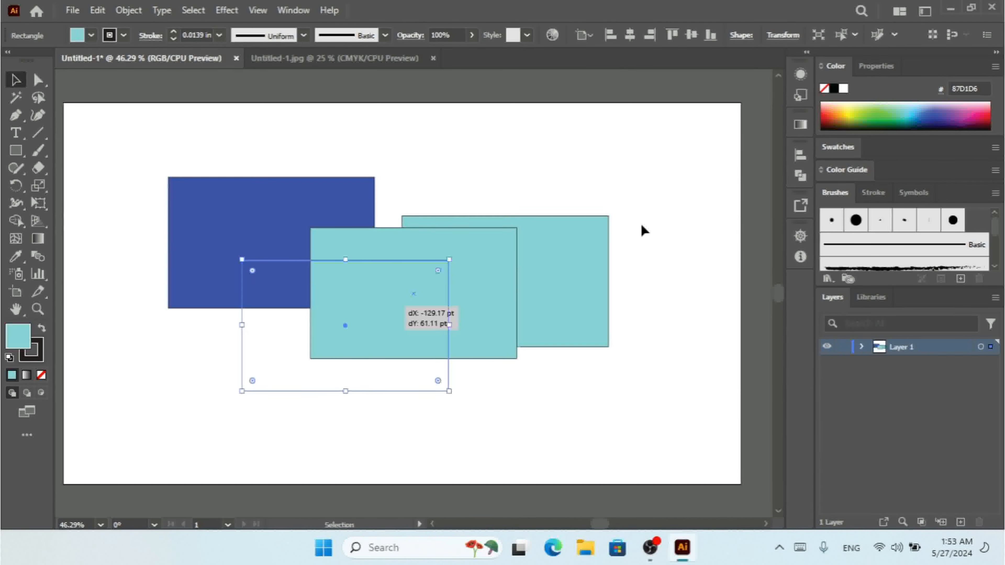
pyautogui.click(956, 111)
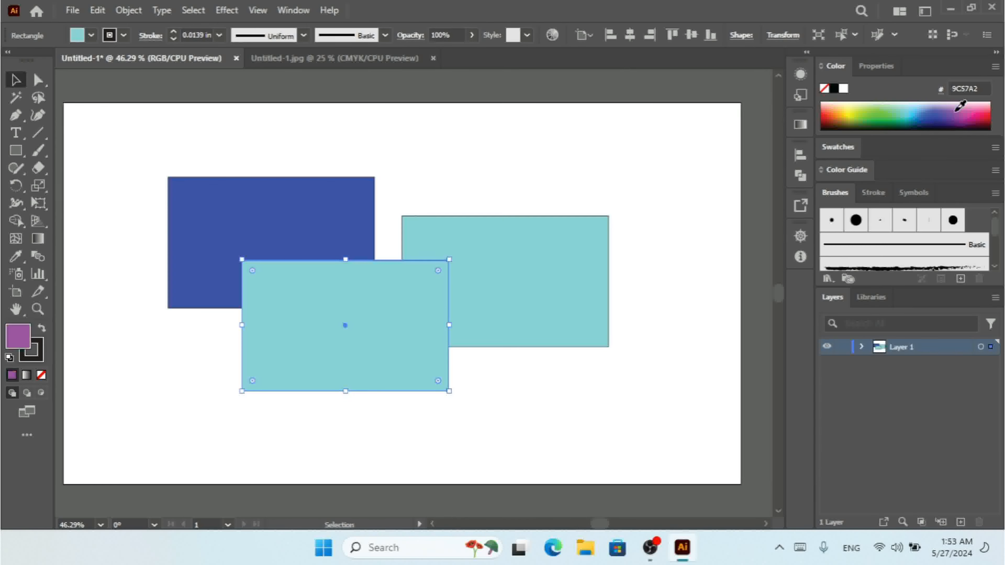
pyautogui.click(983, 111)
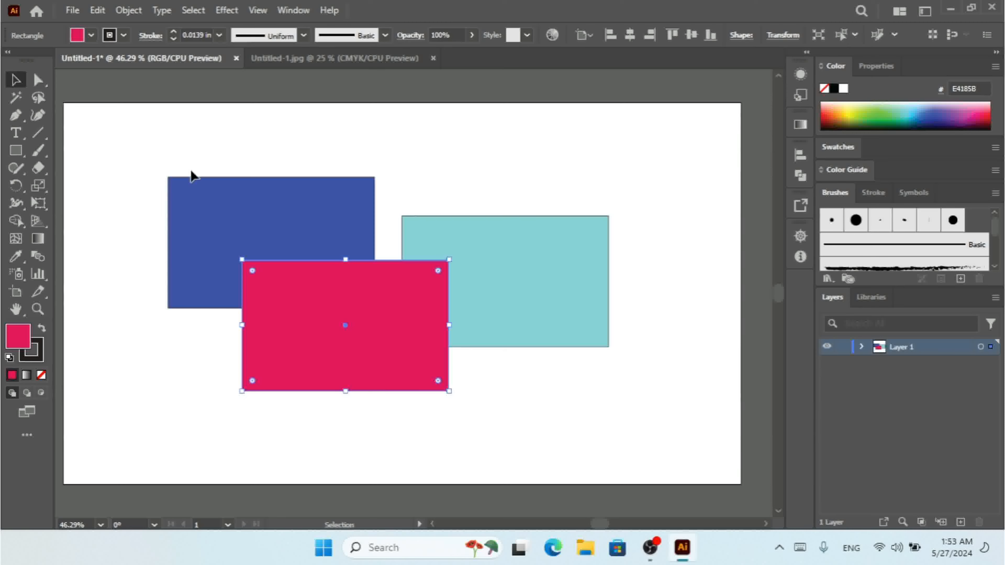
# Select all three rectangles, blend their colors front to back, and undo the blend.
pyautogui.moveTo(158, 141); pyautogui.dragTo(629, 373)
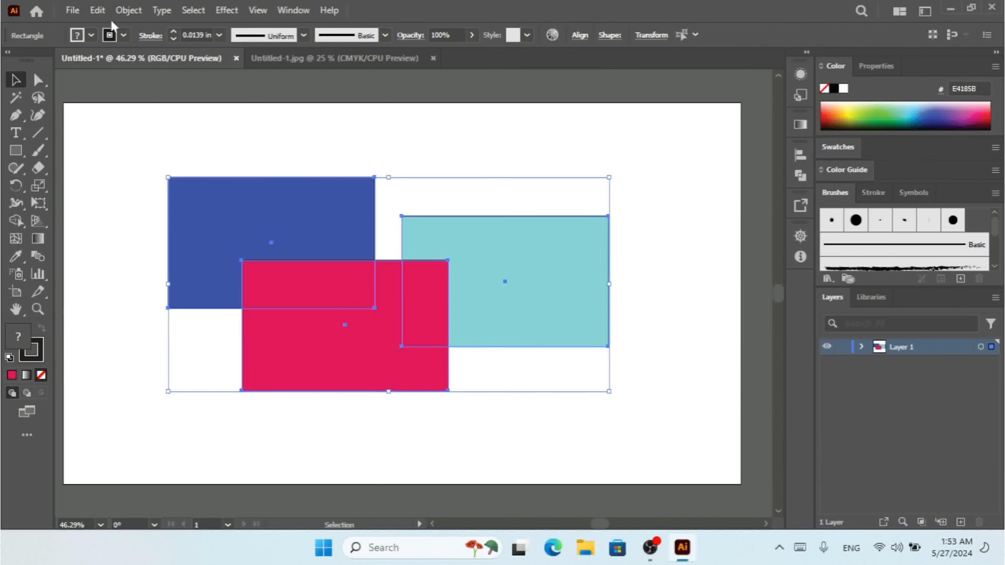
pyautogui.click(100, 13)
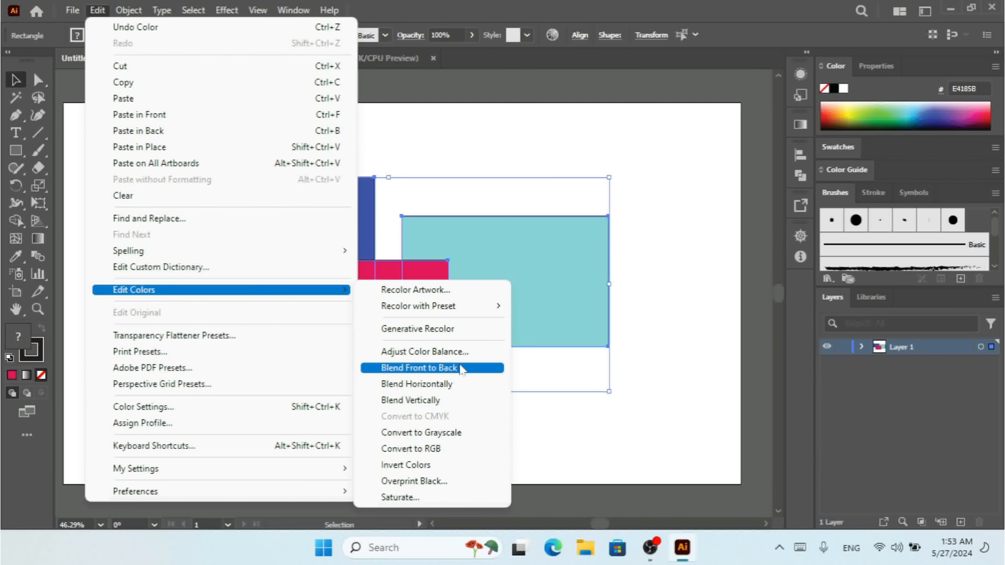
pyautogui.click(459, 368)
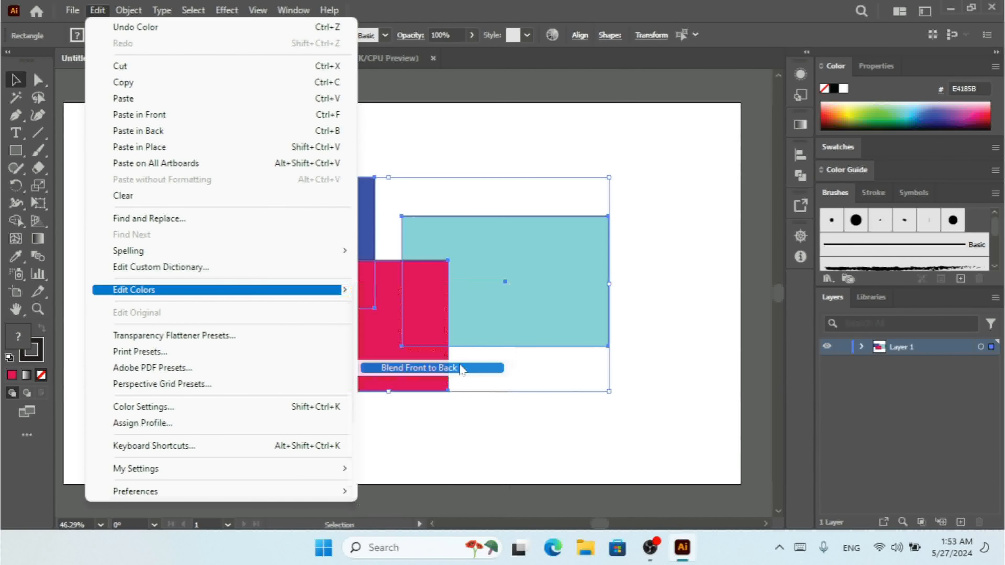
pyautogui.hotkey('ctrl', 'z')
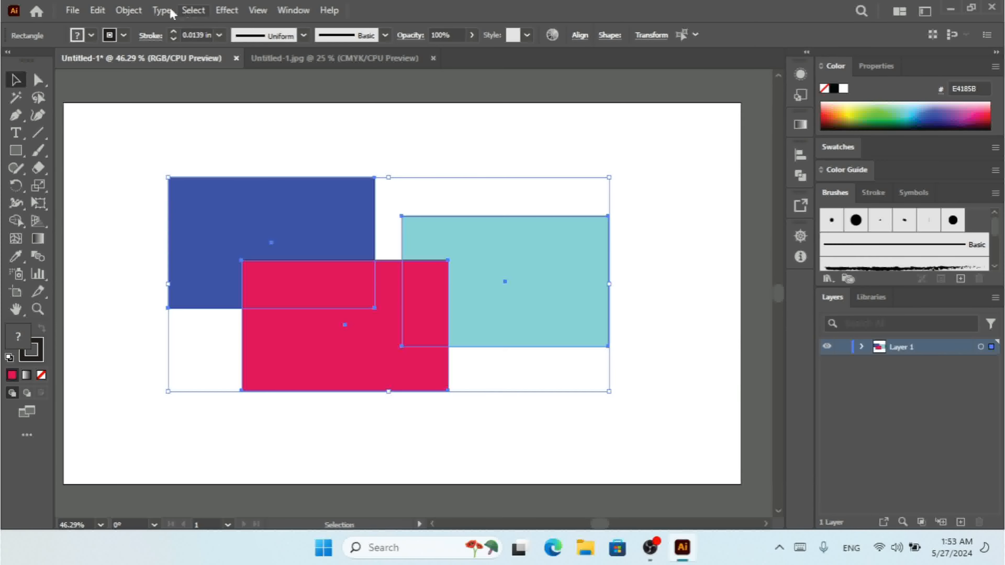
# Blend the three rectangles' colors horizontally and undo the blend.
pyautogui.click(97, 9)
pyautogui.moveTo(272, 290)
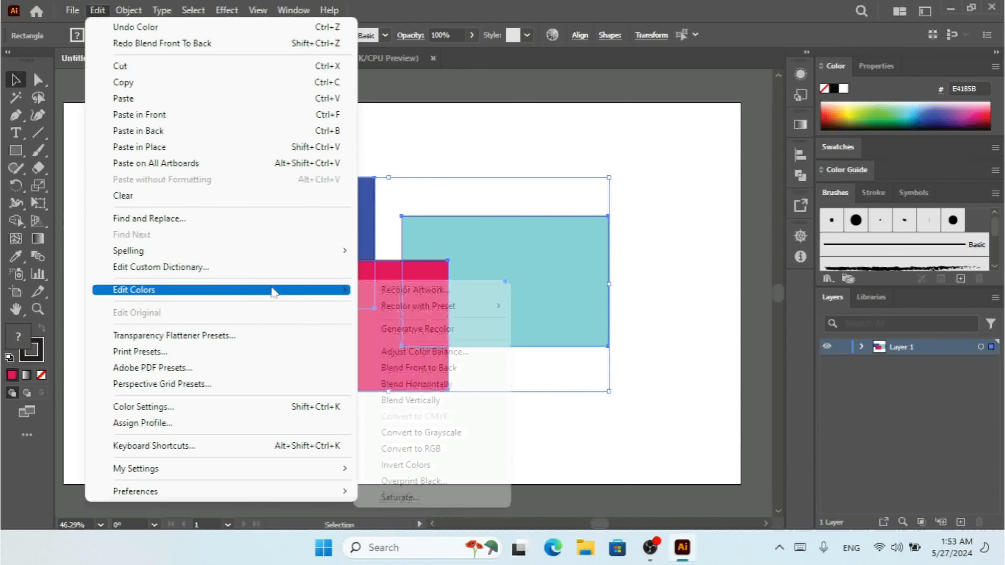
pyautogui.click(455, 384)
pyautogui.hotkey('ctrl', 'z')
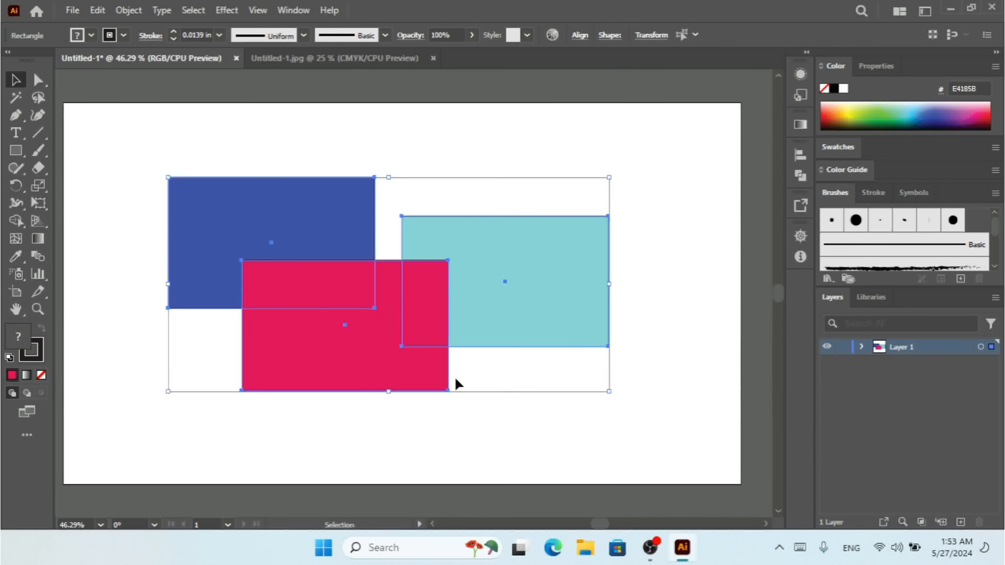
# Blend the three rectangles' colors vertically and undo the blend.
pyautogui.click(98, 11)
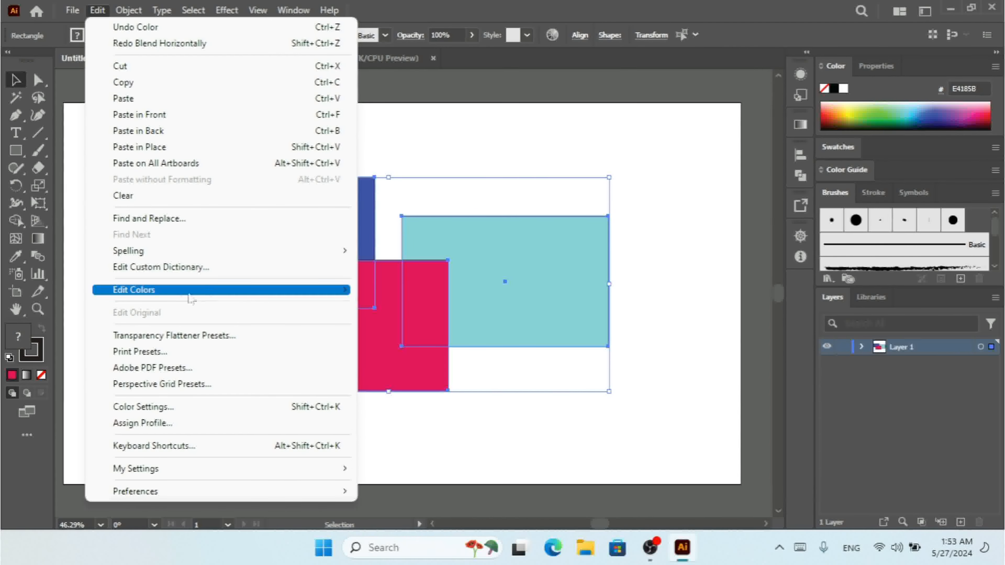
pyautogui.moveTo(218, 292)
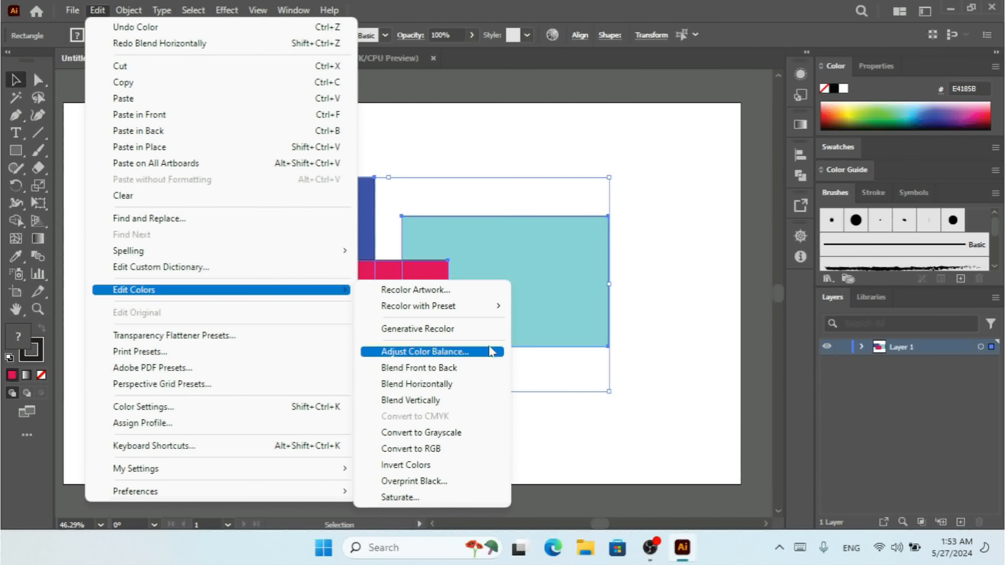
pyautogui.click(457, 400)
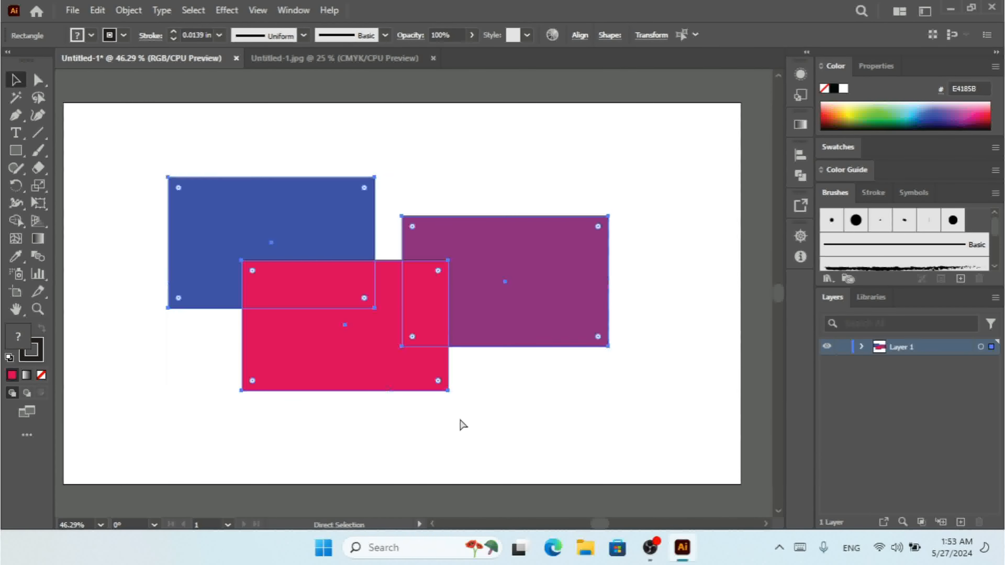
pyautogui.hotkey('ctrl', 'z')
# Duplicate the pinkish red rectangle and place the copy over the upper part of the light teal rectangle.
pyautogui.click(429, 395)
pyautogui.click(381, 353)
pyautogui.press('a')
pyautogui.press('v')
pyautogui.hotkey('ctrl', 'c')
pyautogui.hotkey('ctrl', 'v')
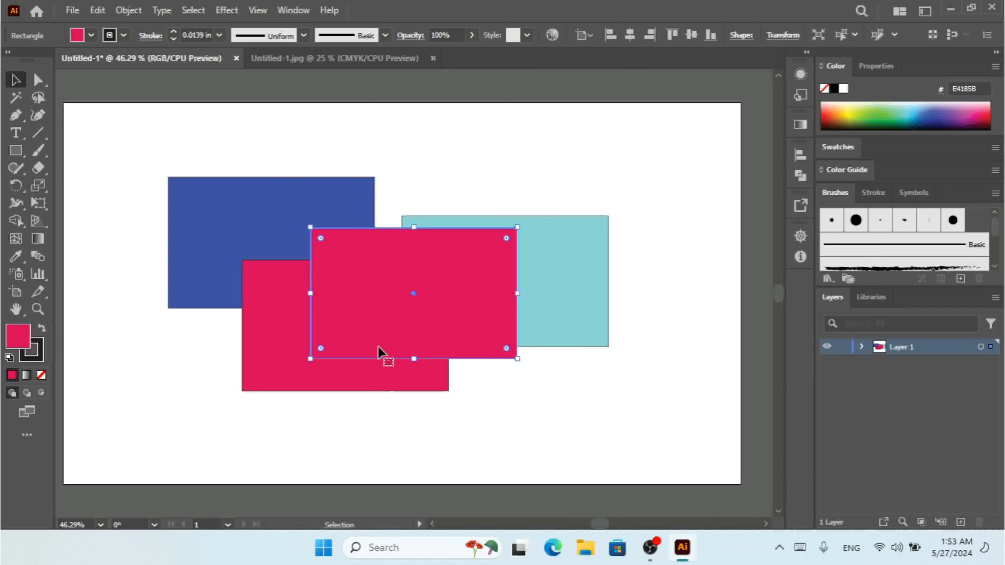
pyautogui.moveTo(449, 286); pyautogui.dragTo(518, 193)
# Try blue and red fills on the new rectangle copy and settle on bright yellow.
pyautogui.click(930, 114)
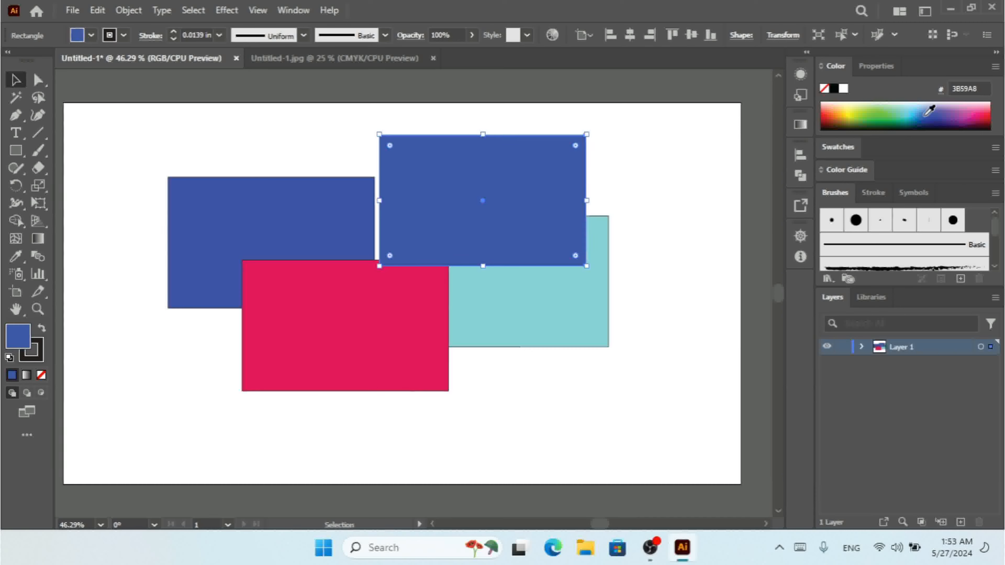
pyautogui.click(977, 109)
pyautogui.click(981, 115)
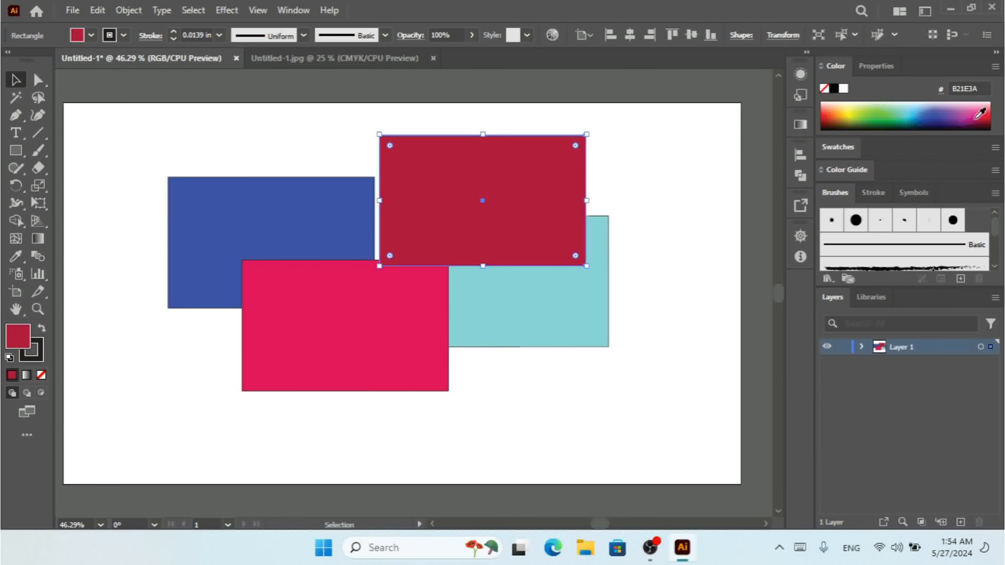
pyautogui.click(853, 108)
# Blend the colors of all four rectangles vertically and inspect the fills of the two intermediate rectangles.
pyautogui.moveTo(658, 170); pyautogui.dragTo(180, 386)
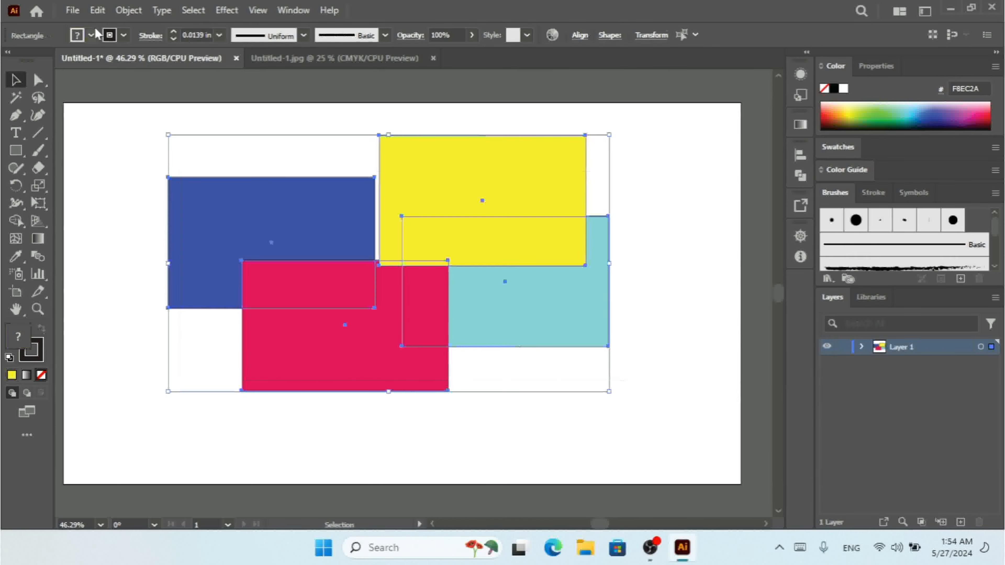
pyautogui.click(97, 11)
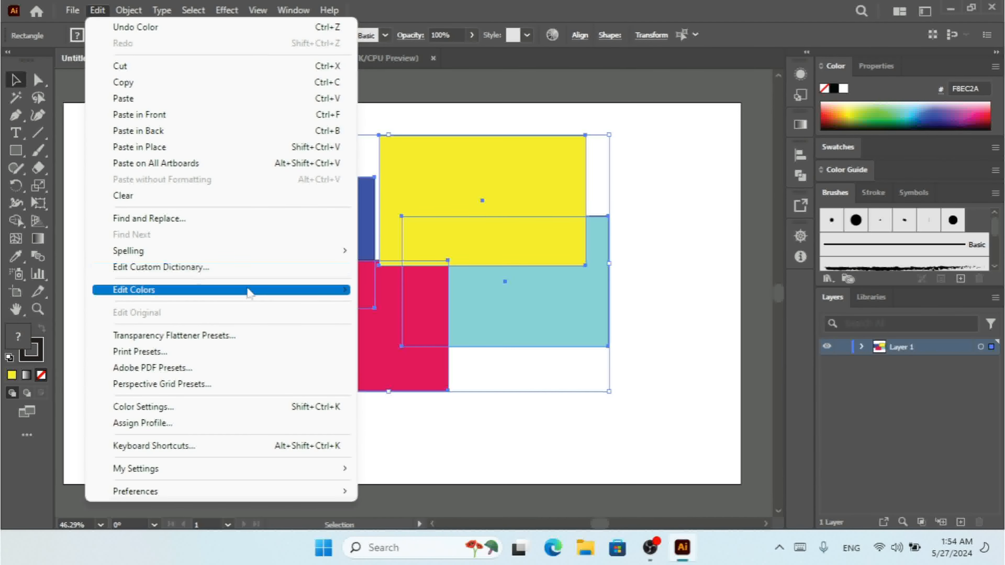
pyautogui.moveTo(254, 292)
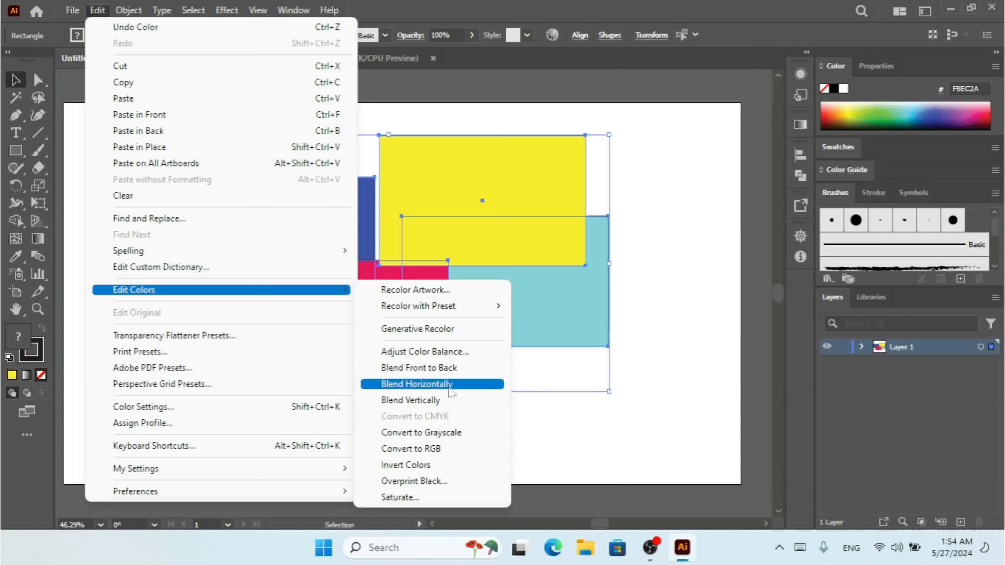
pyautogui.click(450, 401)
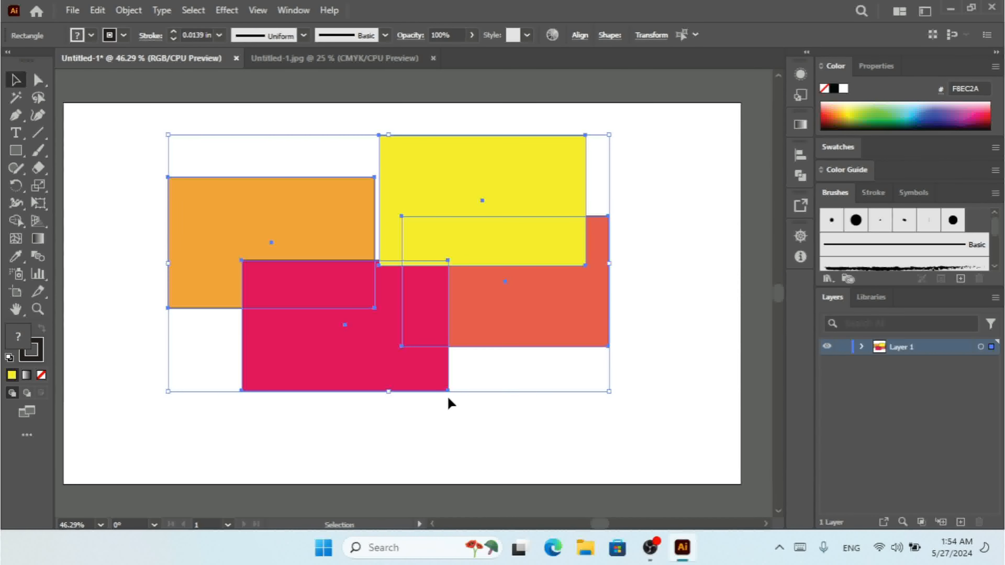
pyautogui.click(653, 274)
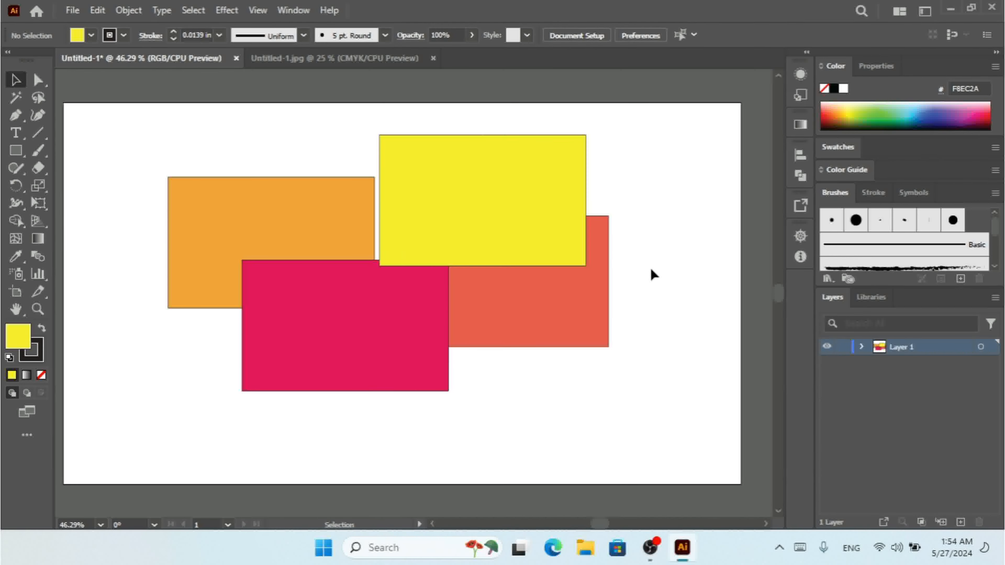
pyautogui.click(538, 333)
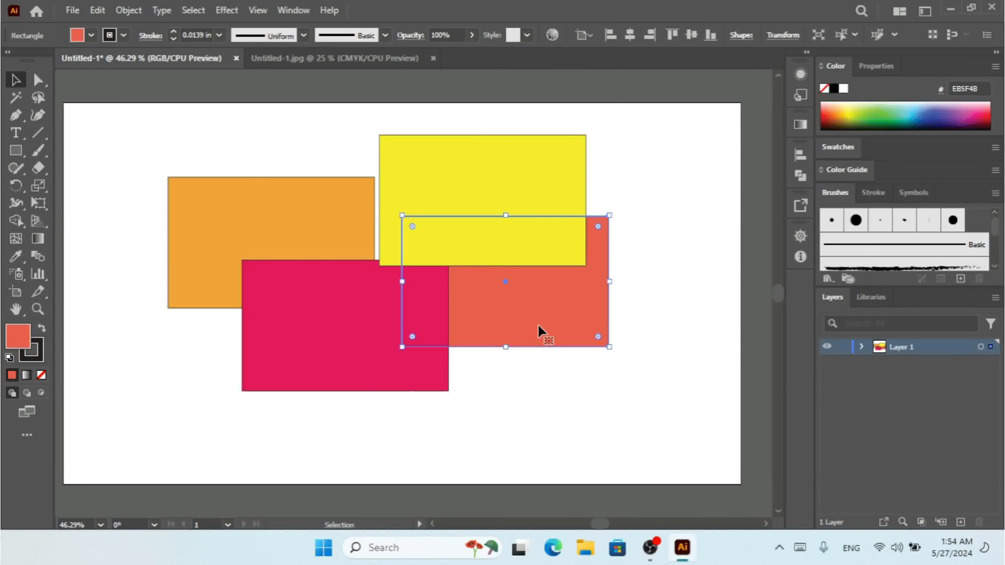
pyautogui.click(246, 231)
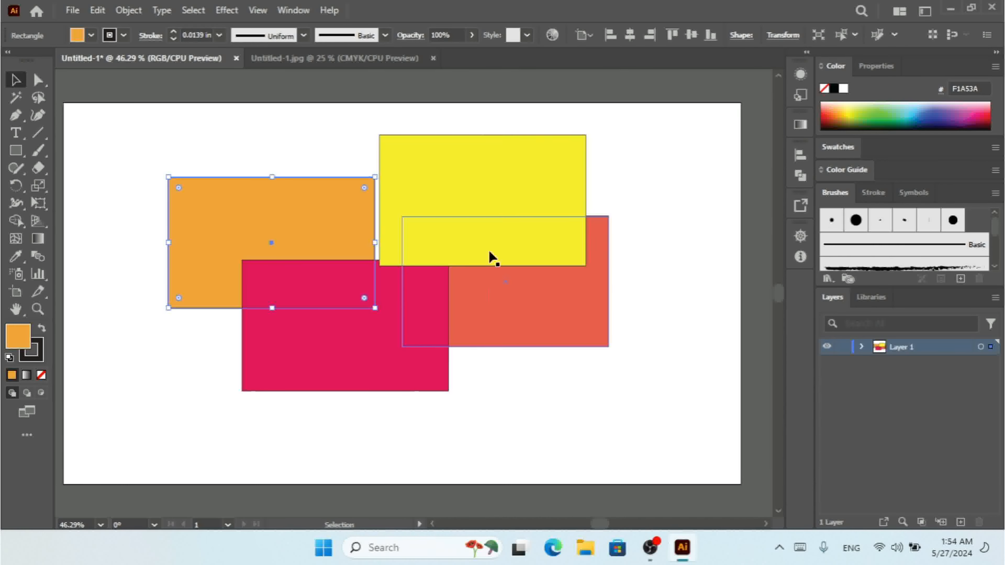
# Undo the last vertical blend, try a magenta fill on the light teal rectangle, and settle on dark purple 24083E.
pyautogui.hotkey('ctrl', 'a')
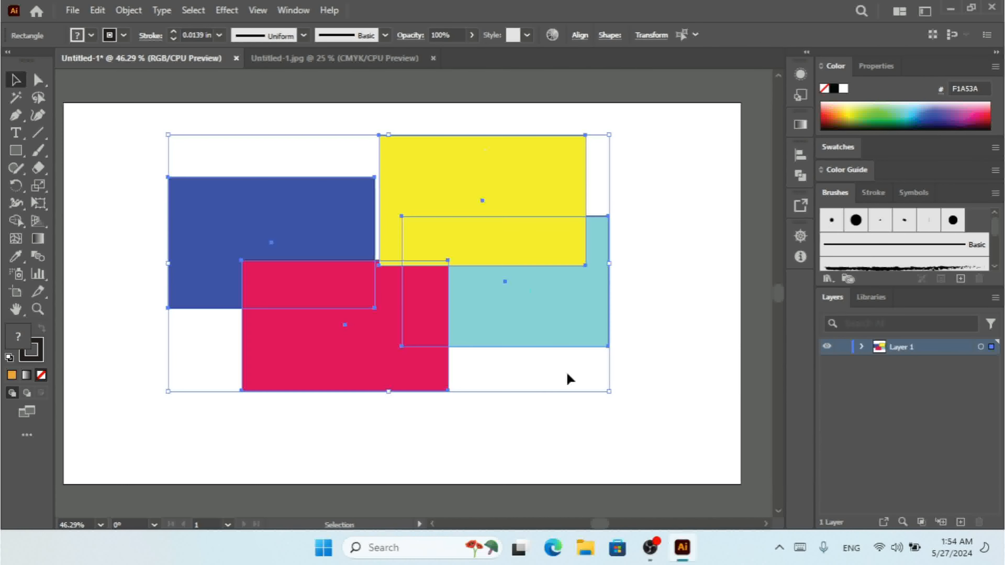
pyautogui.click(694, 377)
pyautogui.click(539, 290)
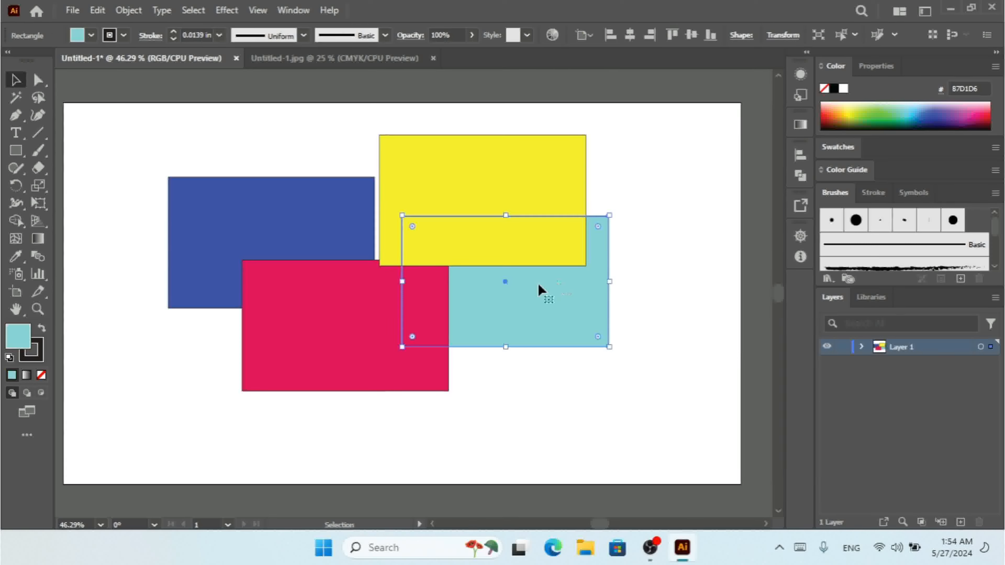
pyautogui.click(971, 117)
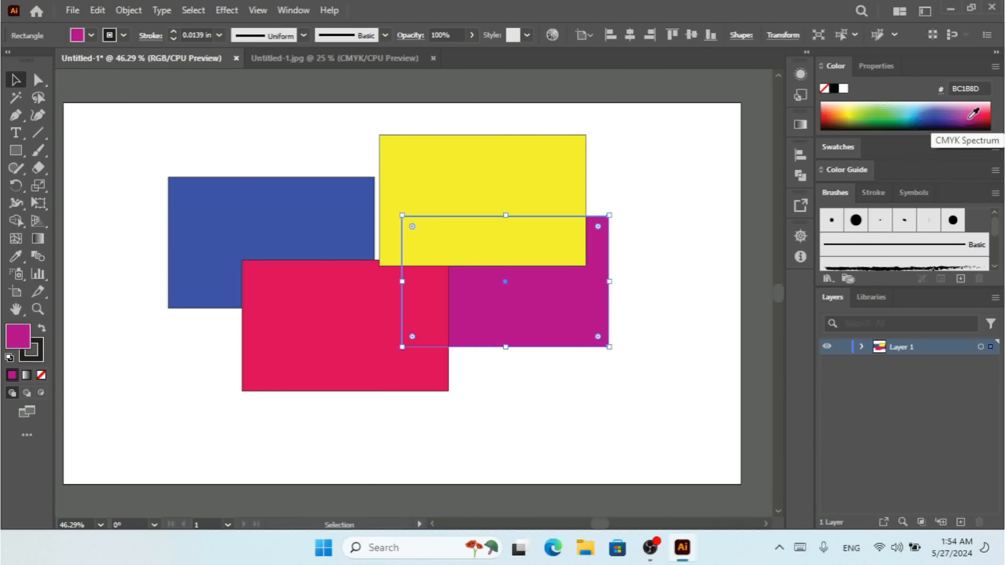
pyautogui.click(975, 126)
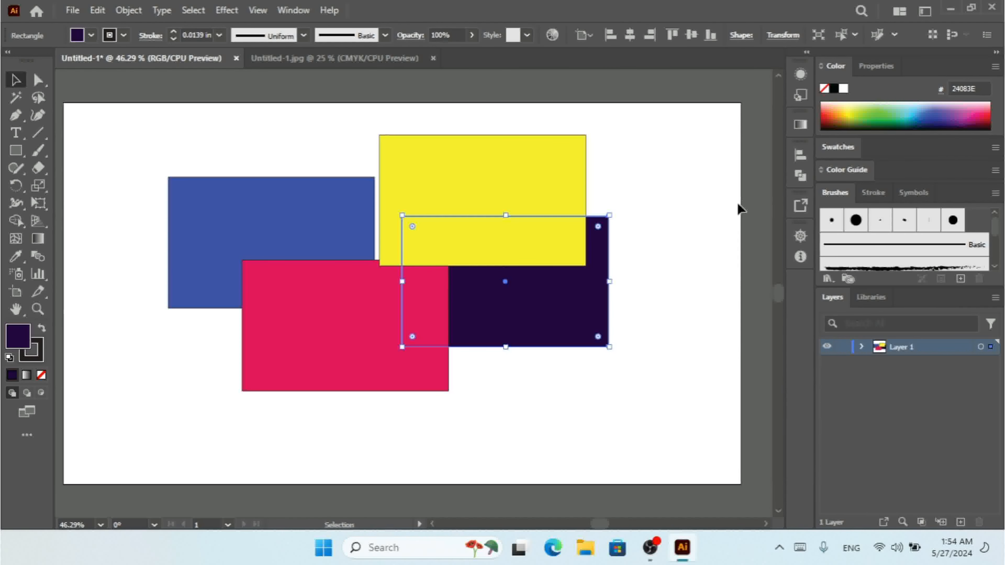
# Blend the four rectangles' colors vertically again, with the dark purple one included, and inspect the two intermediate rectangles' fills.
pyautogui.click(679, 196)
pyautogui.moveTo(656, 163); pyautogui.dragTo(60, 381)
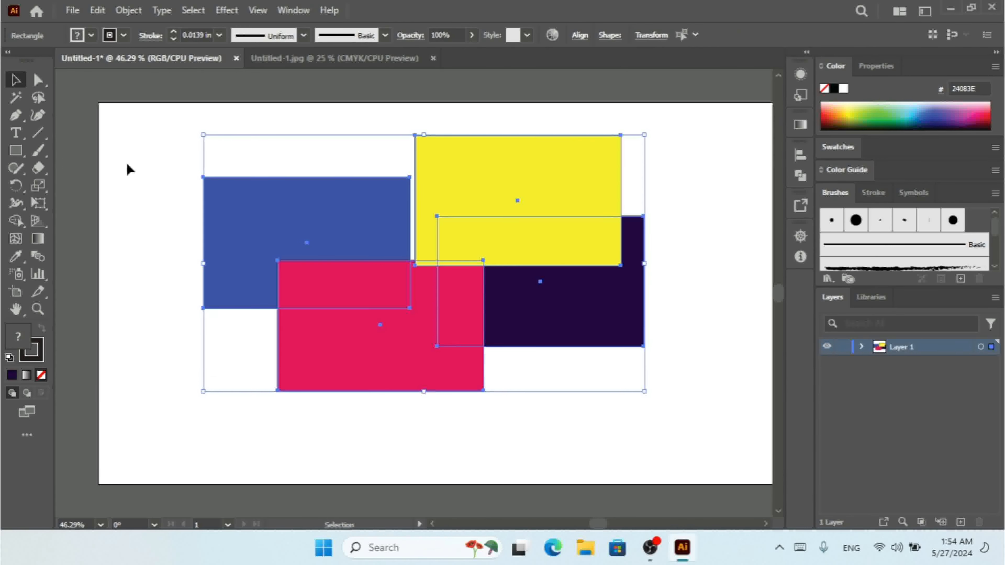
pyautogui.click(104, 11)
pyautogui.moveTo(258, 291)
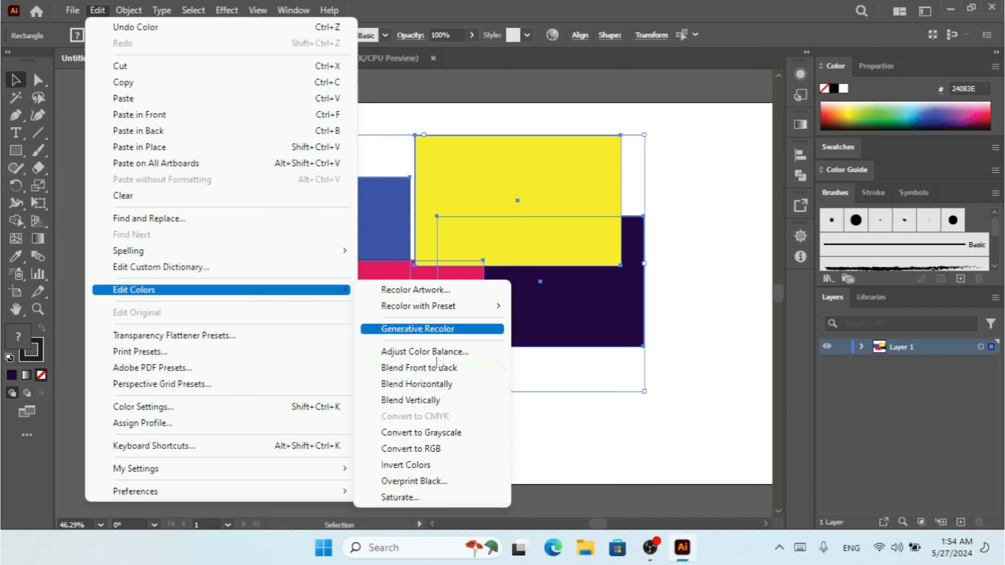
pyautogui.click(435, 400)
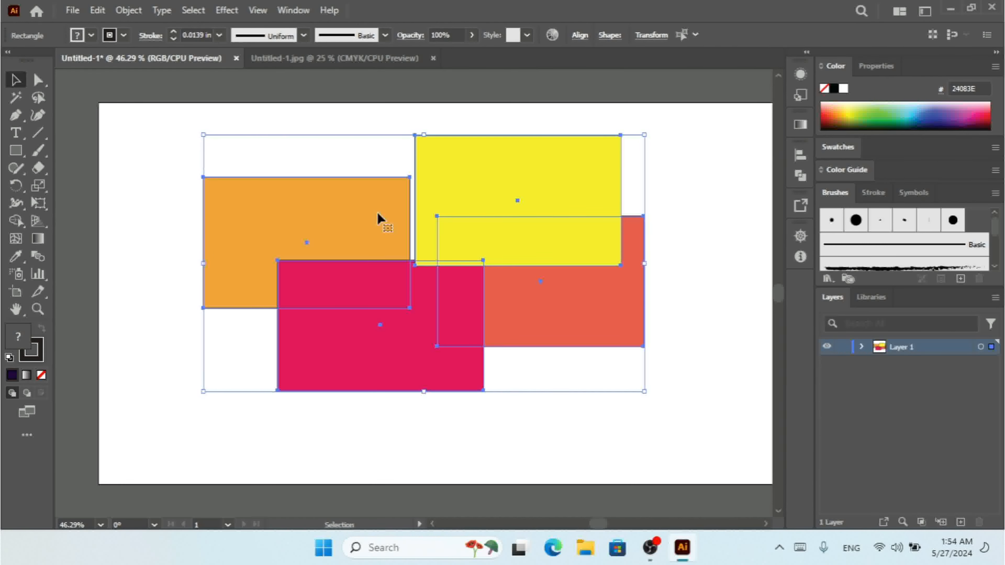
pyautogui.click(312, 157)
pyautogui.click(309, 211)
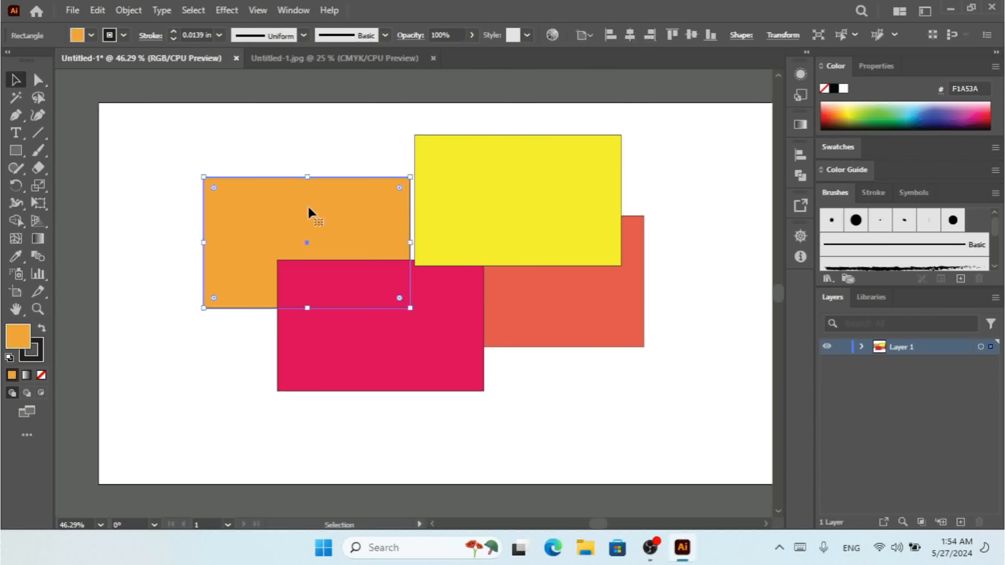
pyautogui.click(552, 308)
pyautogui.moveTo(708, 109); pyautogui.dragTo(68, 428)
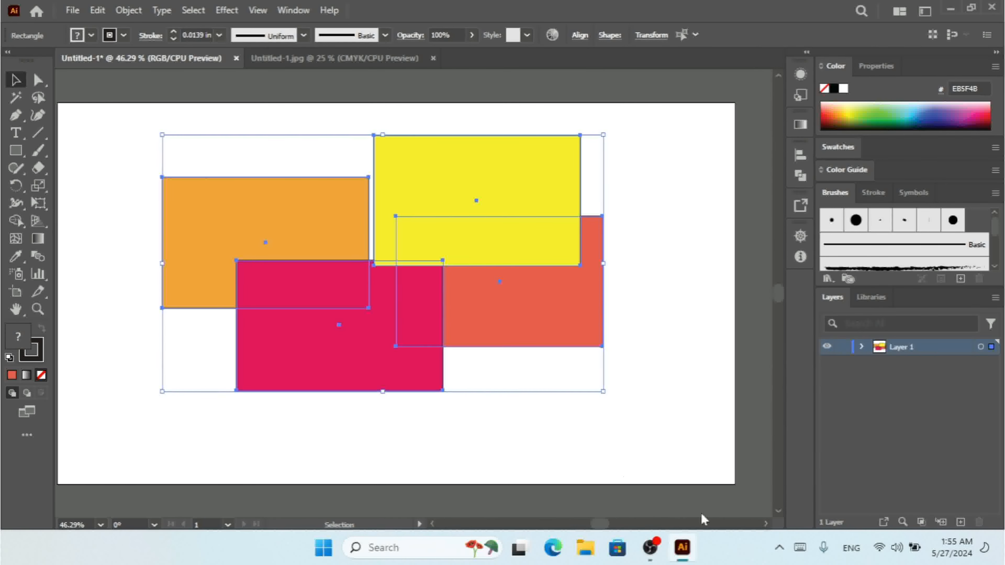
# Preview Adjust Color Balance in CMYK on the Untitled-1.jpg image with cyan -31, magenta 25, yellow -53 and black 29, and cancel it.
pyautogui.click(336, 59)
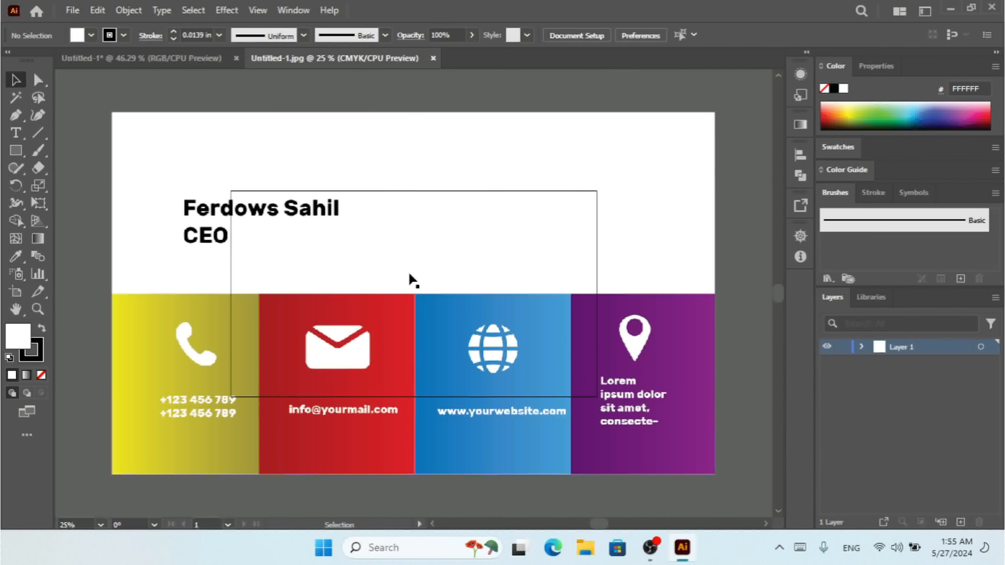
pyautogui.click(400, 338)
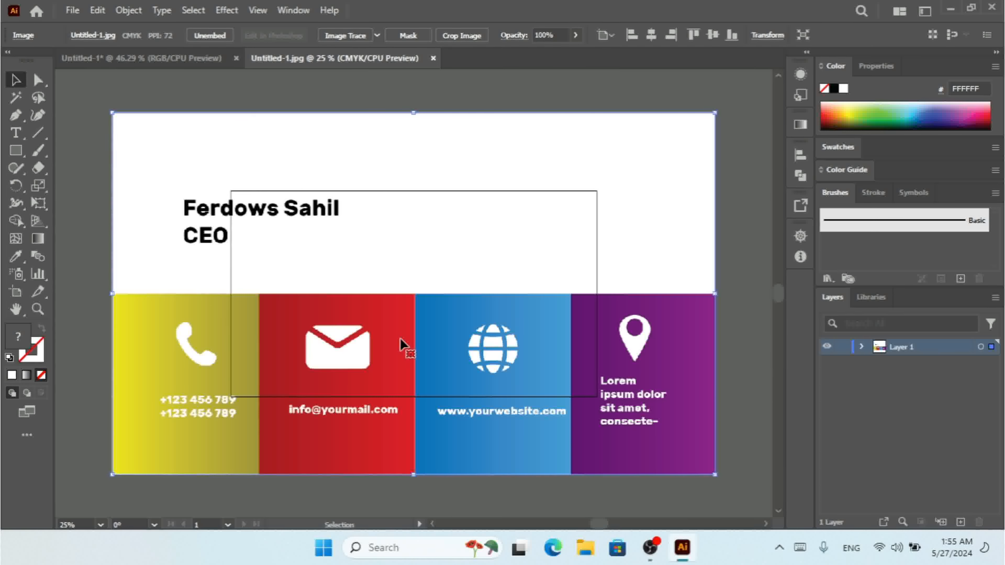
pyautogui.click(97, 10)
pyautogui.moveTo(252, 295)
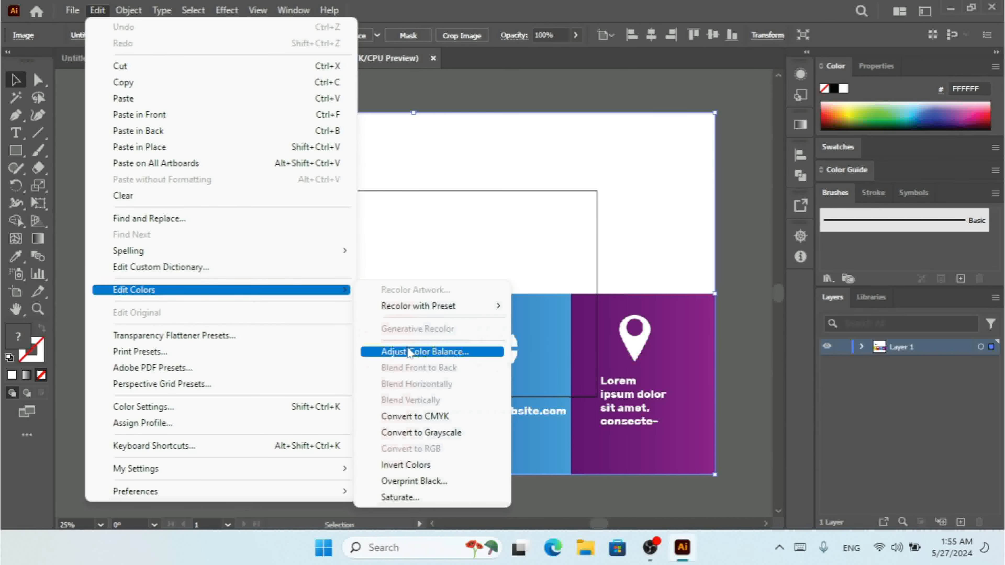
pyautogui.click(456, 353)
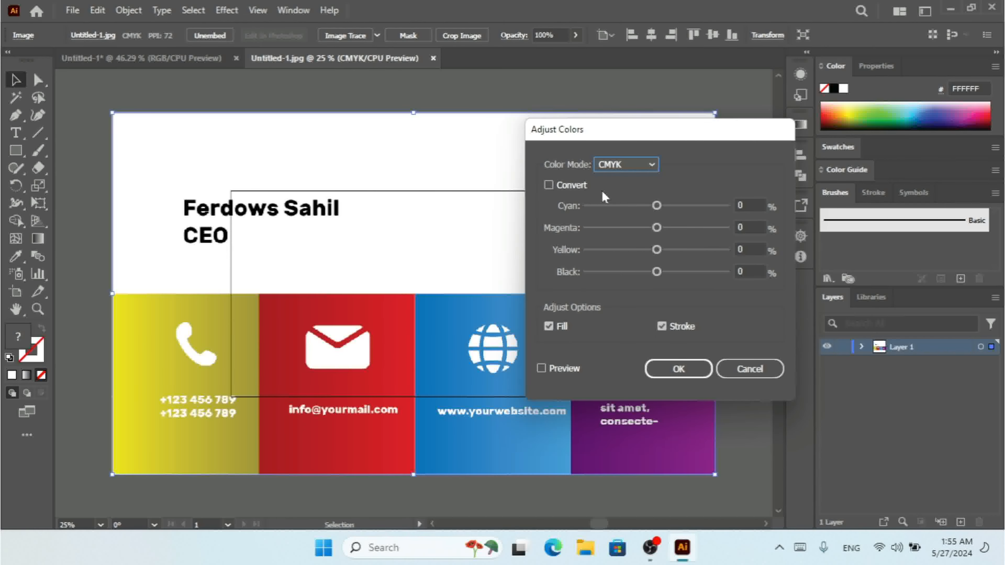
pyautogui.click(573, 369)
pyautogui.moveTo(657, 205); pyautogui.dragTo(683, 205)
pyautogui.moveTo(668, 206); pyautogui.dragTo(659, 206)
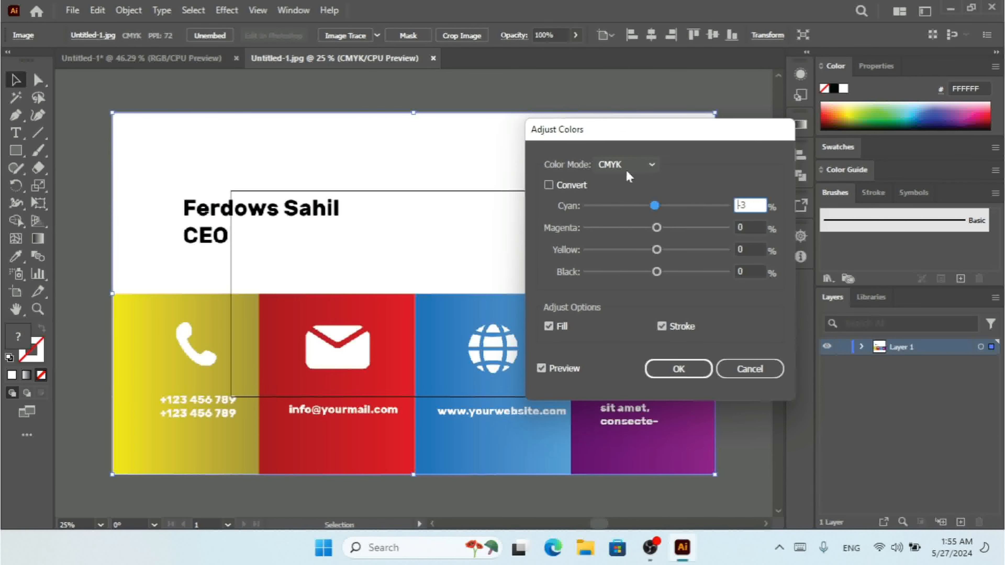
pyautogui.moveTo(638, 206); pyautogui.dragTo(677, 273)
pyautogui.click(749, 369)
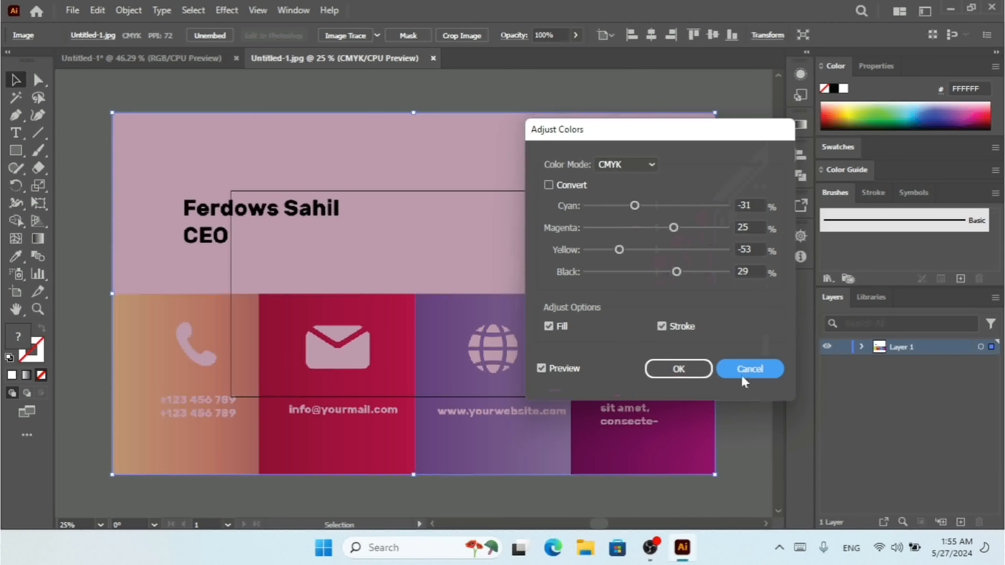
# Return to the rectangles document, check its available color conversions, and set the document color mode to CMYK Color.
pyautogui.click(140, 59)
pyautogui.click(98, 11)
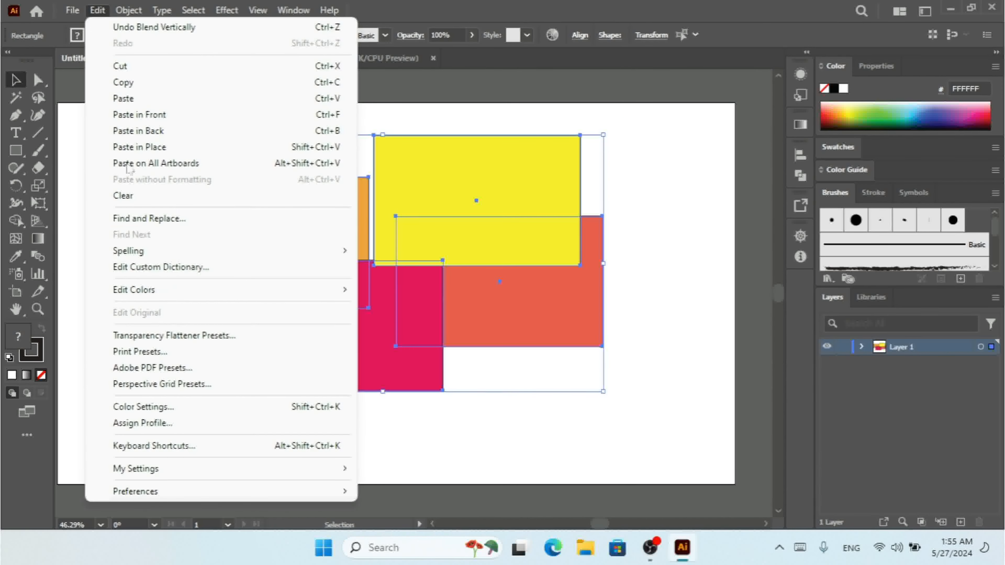
pyautogui.moveTo(280, 295)
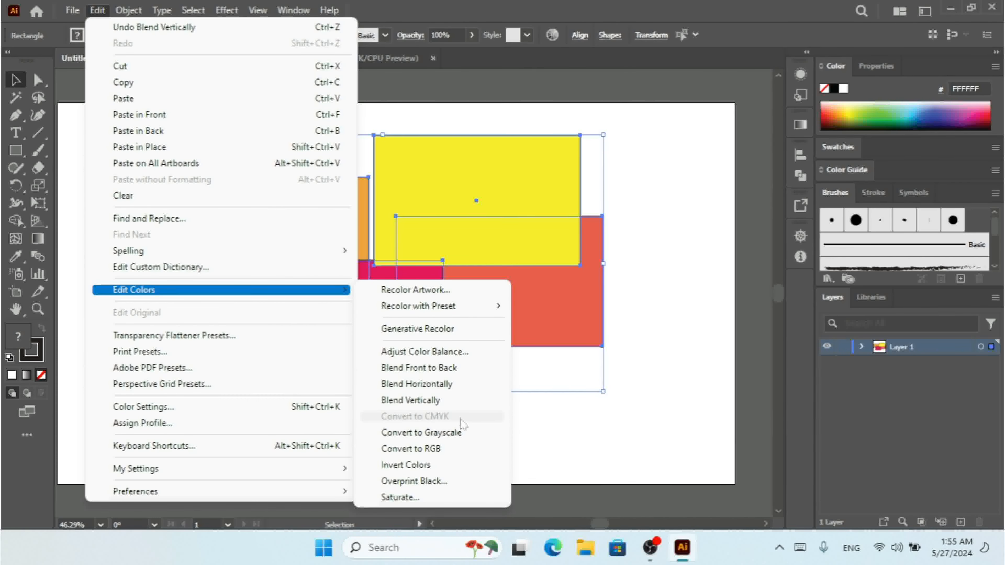
pyautogui.click(461, 189)
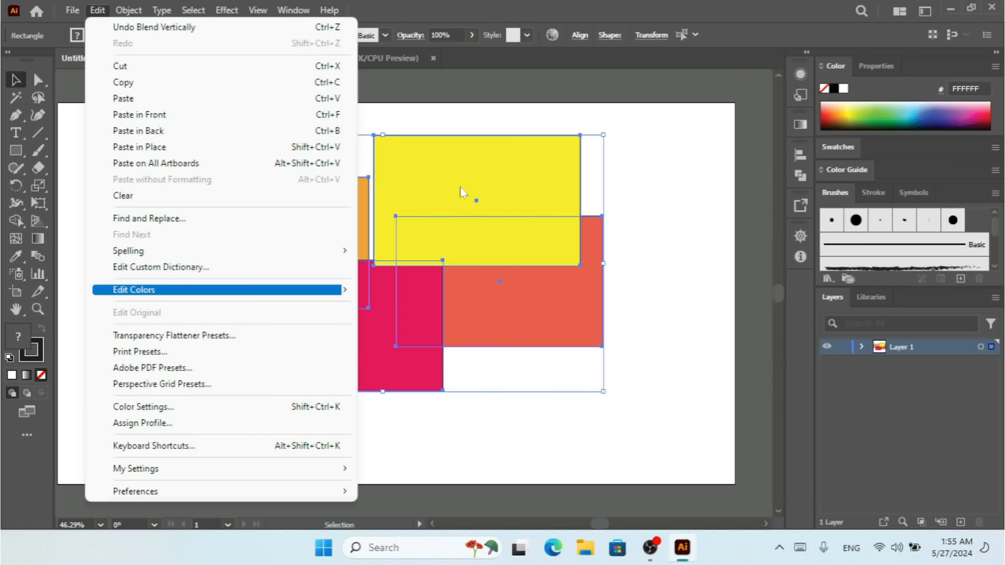
pyautogui.click(72, 10)
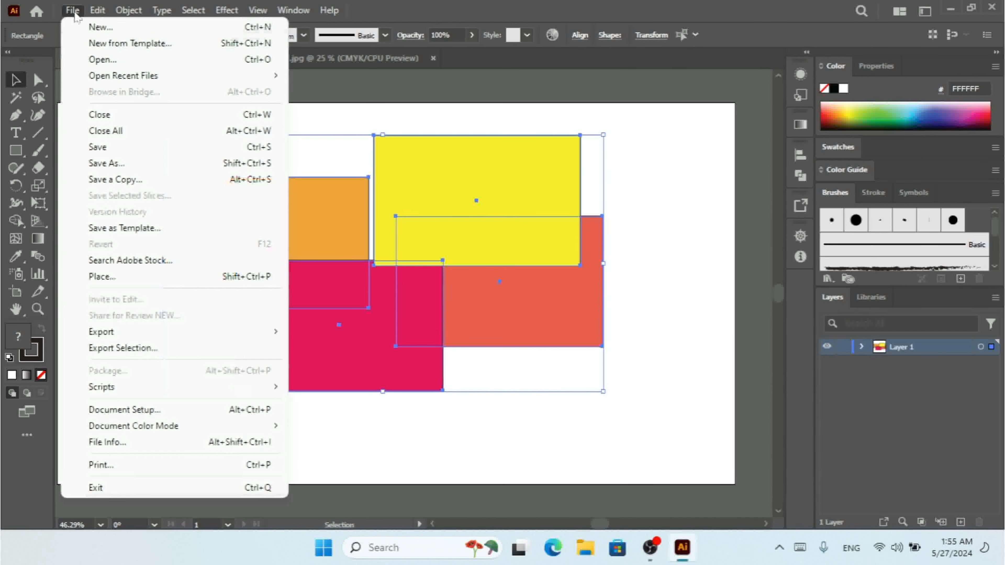
pyautogui.moveTo(229, 427)
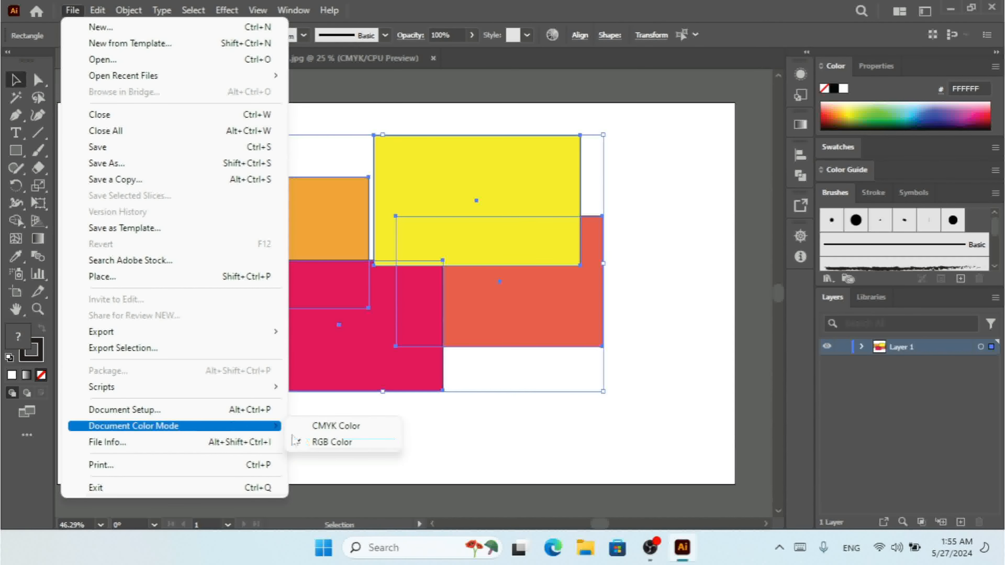
pyautogui.click(320, 430)
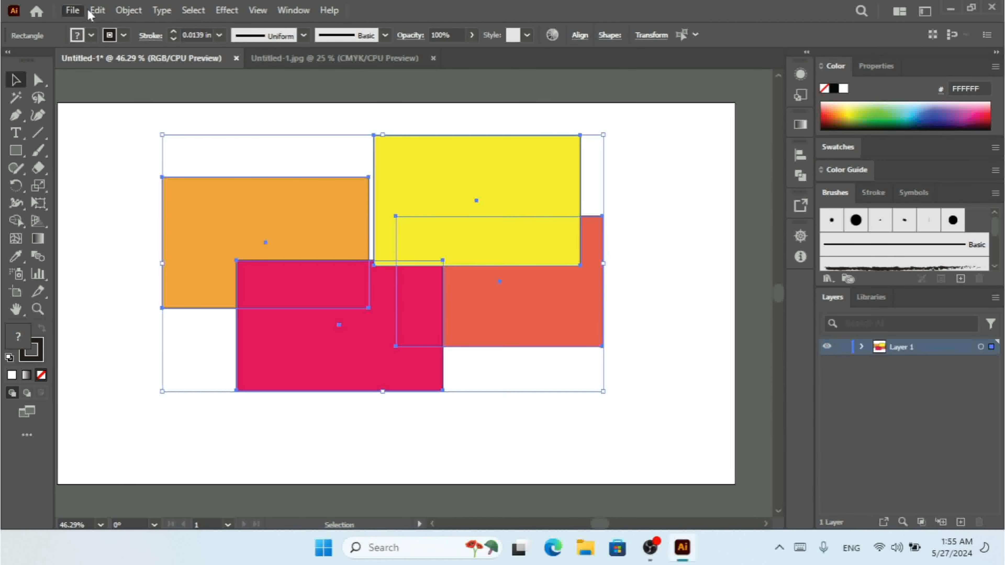
# Convert the colors of the four selected rectangles to CMYK.
pyautogui.click(97, 11)
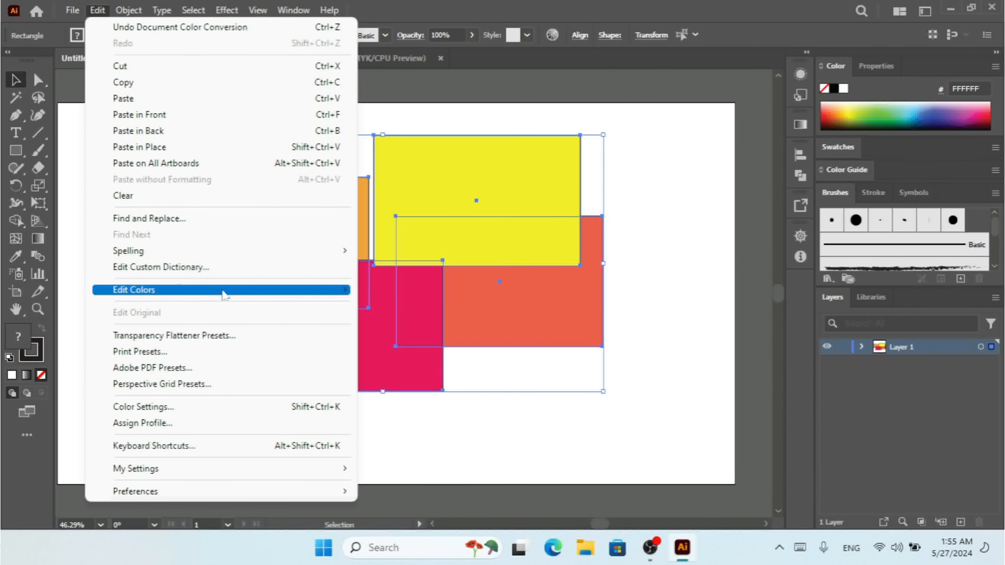
pyautogui.moveTo(224, 294)
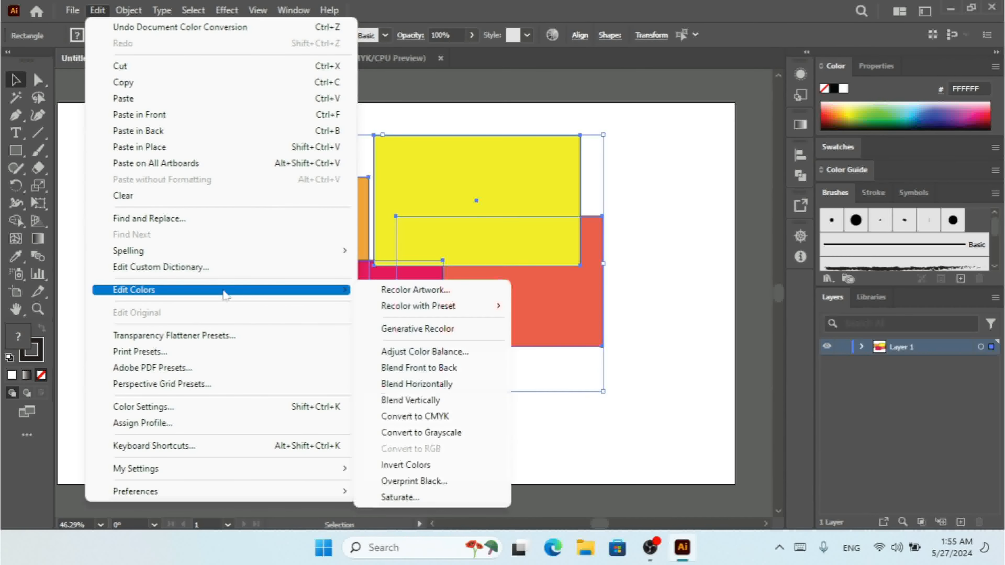
pyautogui.click(460, 418)
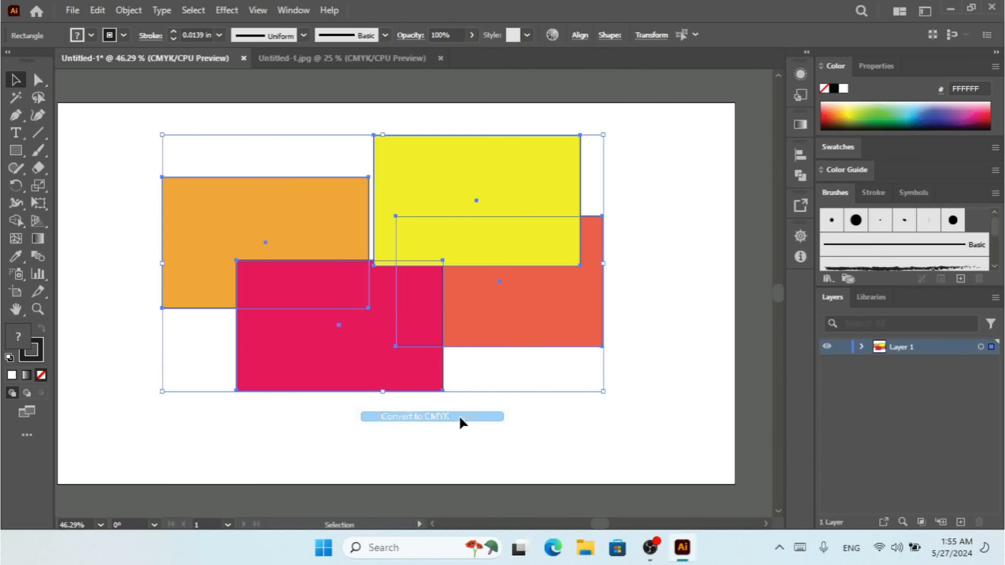
# Set the document color mode back to RGB Color and check the available color conversions with and without a selection.
pyautogui.click(72, 11)
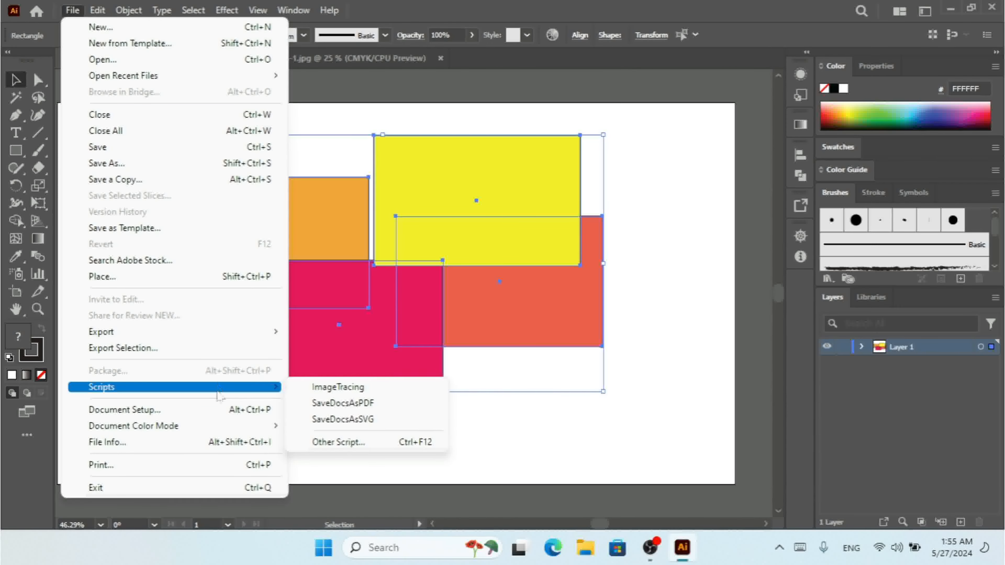
pyautogui.moveTo(235, 430)
pyautogui.click(316, 442)
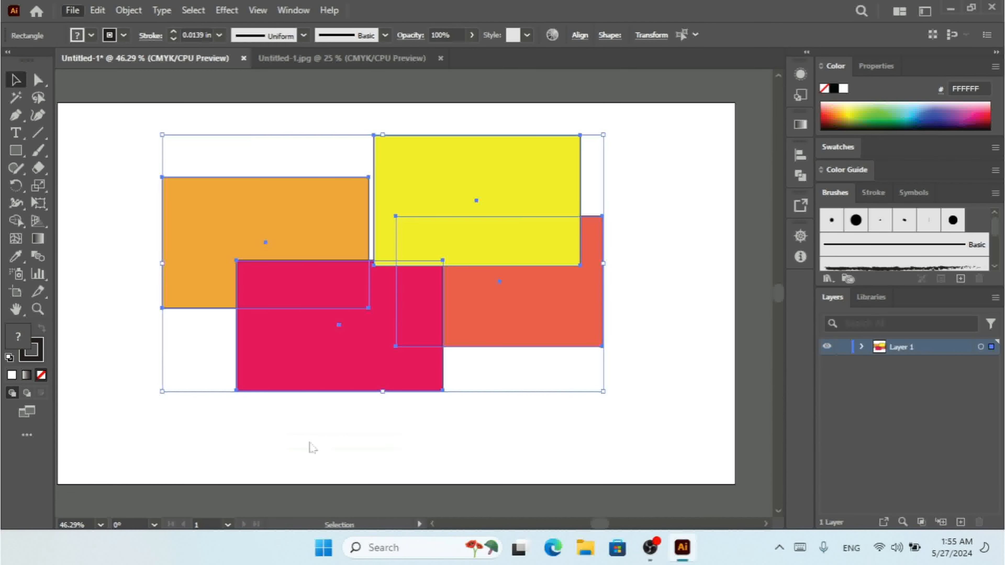
pyautogui.click(99, 11)
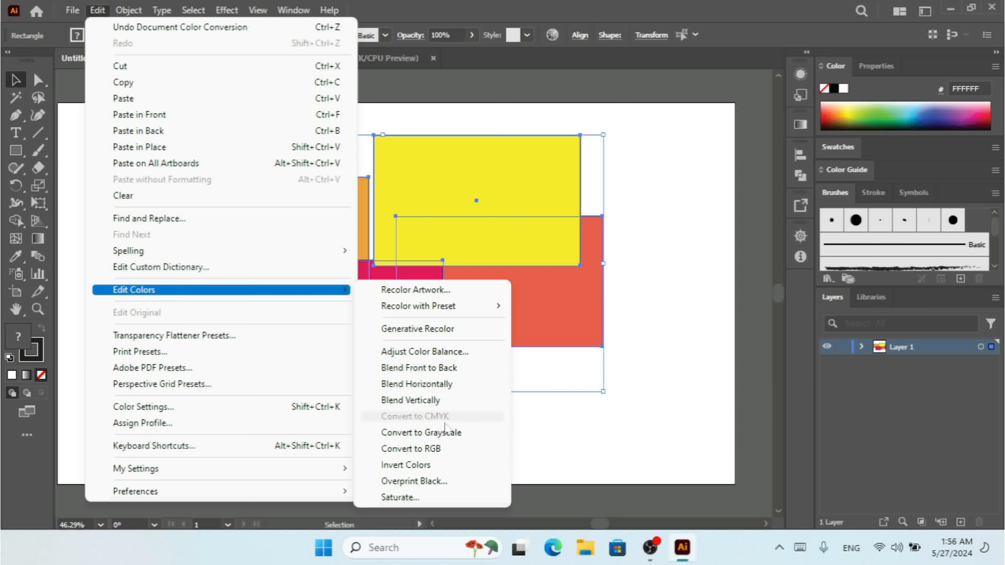
pyautogui.click(443, 128)
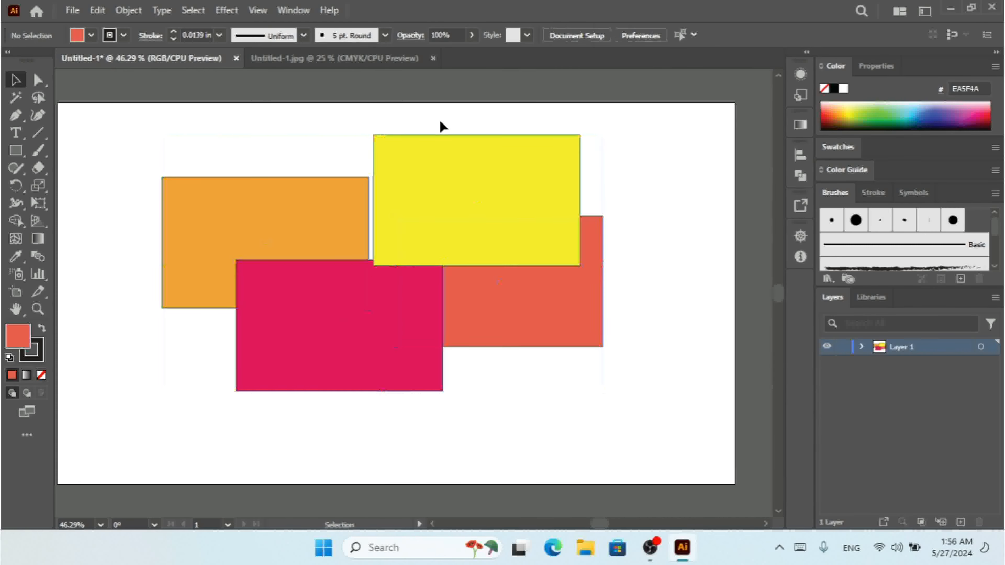
pyautogui.click(95, 10)
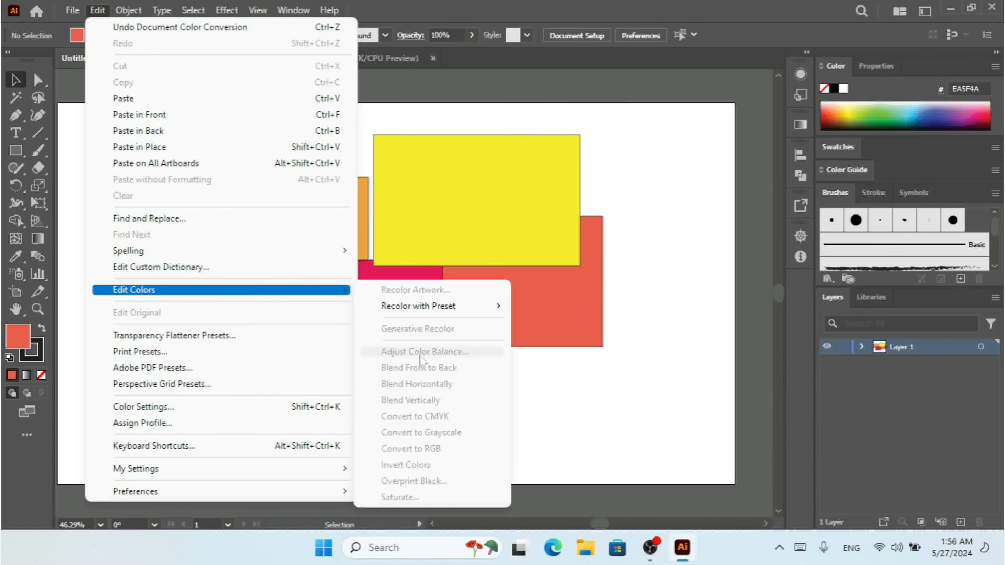
pyautogui.click(571, 133)
# Convert the colors of all four rectangles to grayscale.
pyautogui.moveTo(642, 131); pyautogui.dragTo(141, 349)
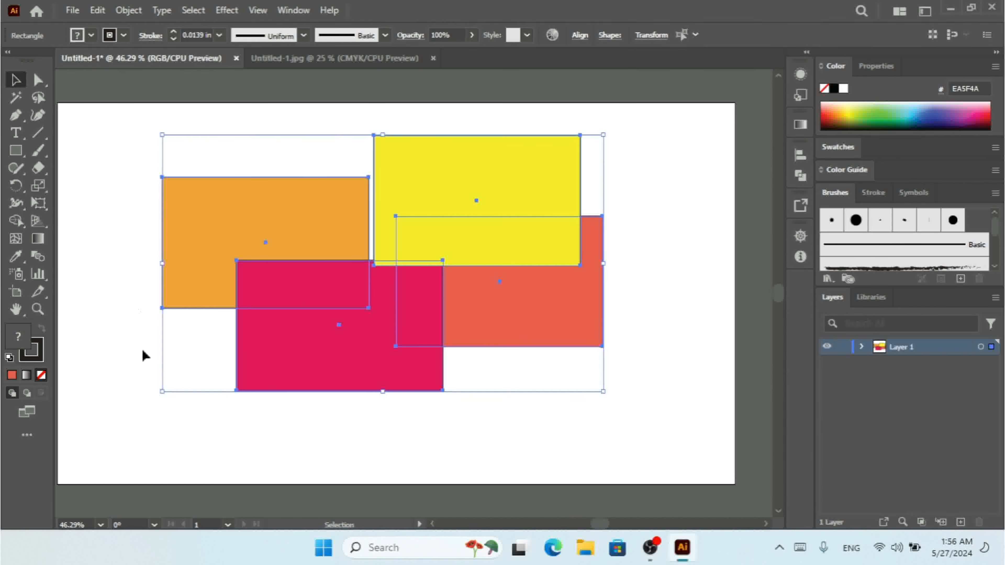
pyautogui.click(96, 11)
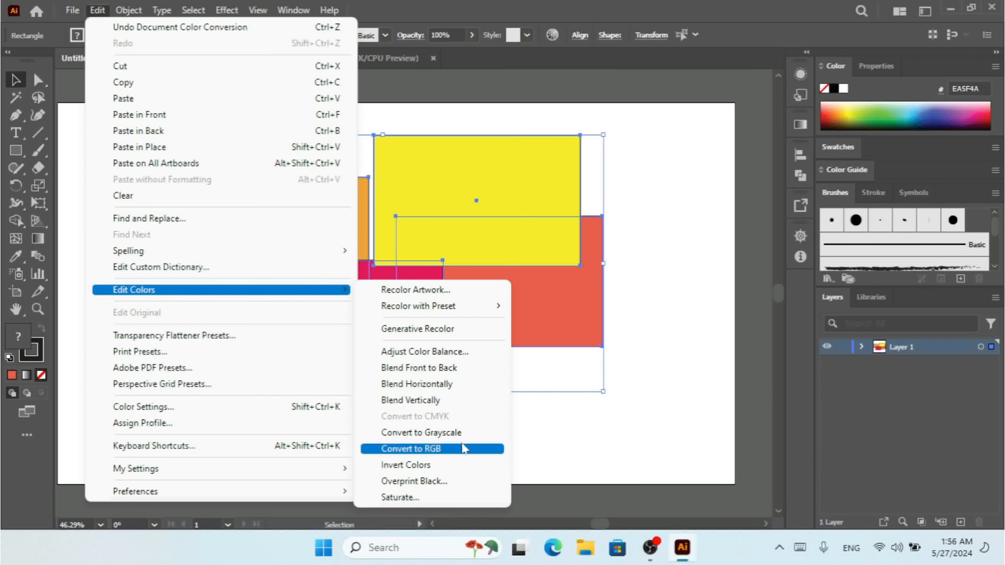
pyautogui.click(461, 433)
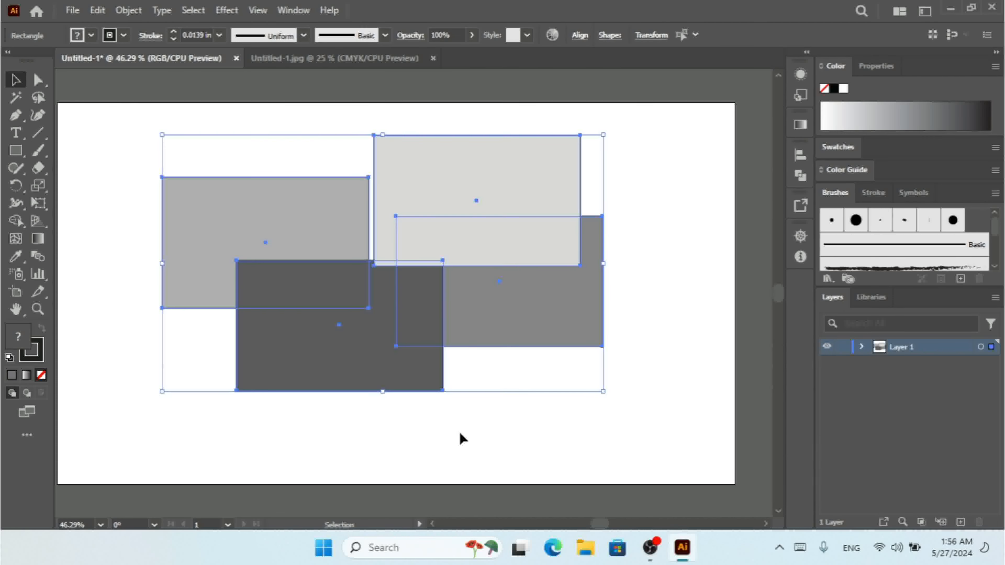
# Switch to the business card image document and convert the image's colors to grayscale.
pyautogui.click(332, 59)
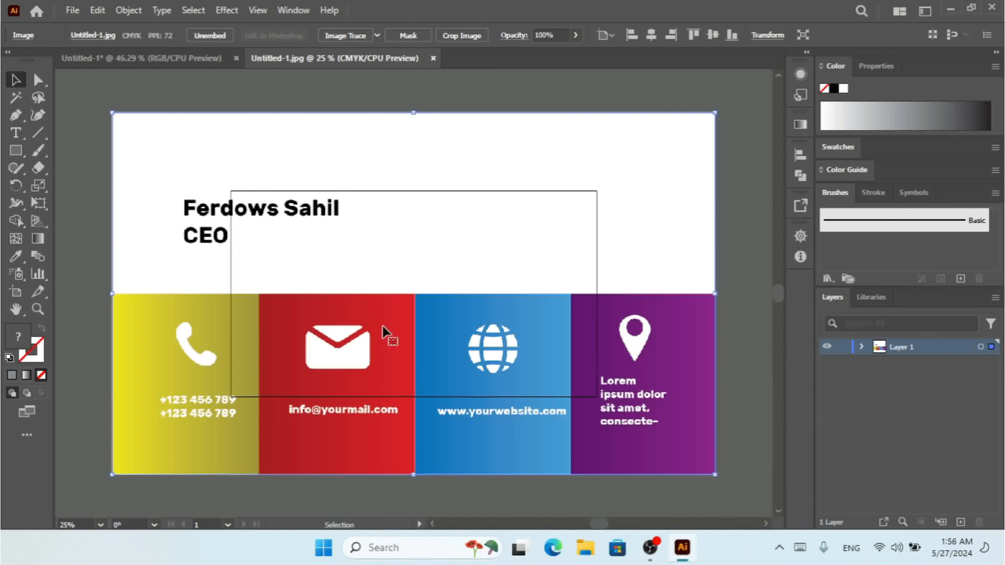
pyautogui.click(98, 10)
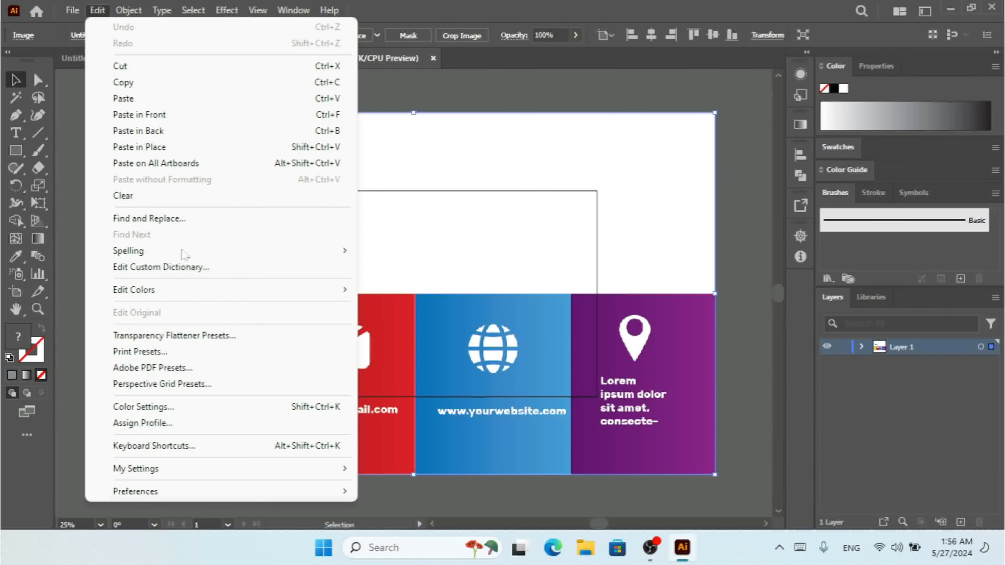
pyautogui.moveTo(292, 296)
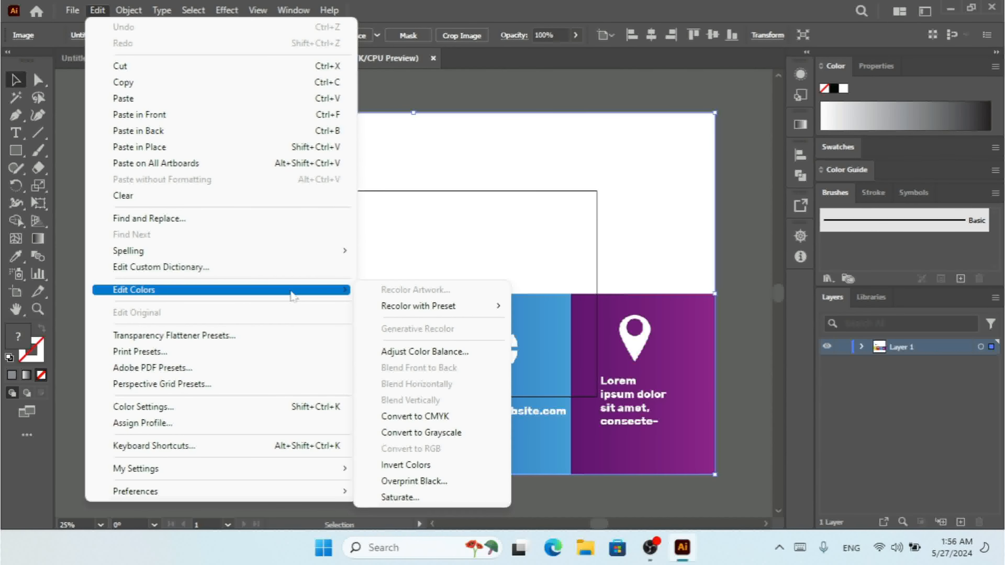
pyautogui.click(449, 436)
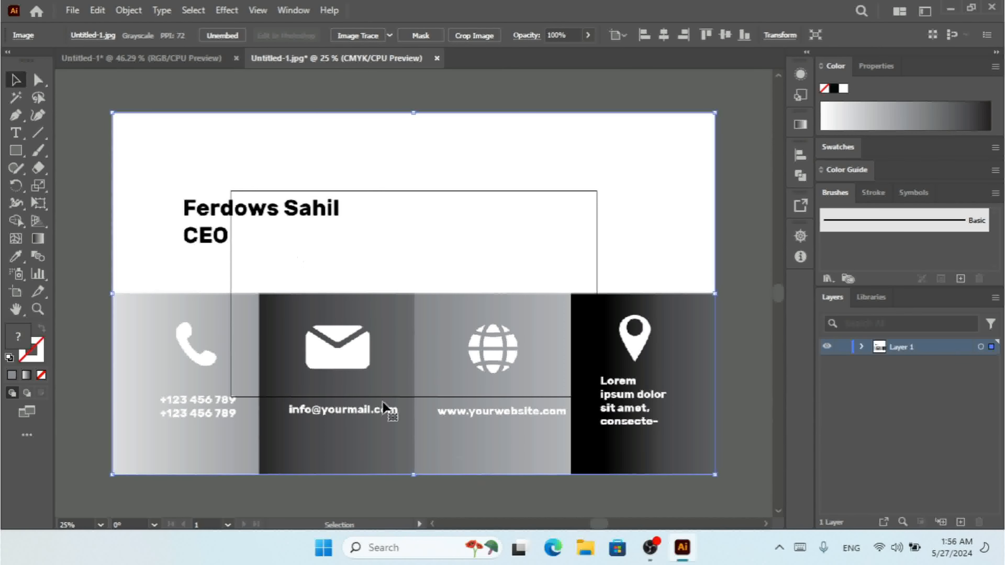
# Return to the rectangles document and invert the colors of the four selected rectangles.
pyautogui.click(154, 66)
pyautogui.click(97, 10)
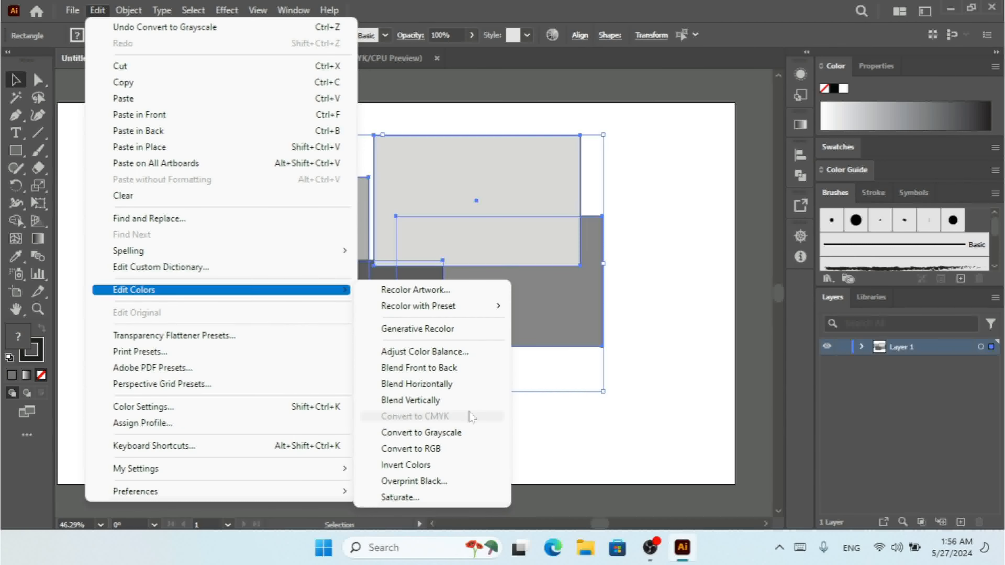
pyautogui.click(455, 465)
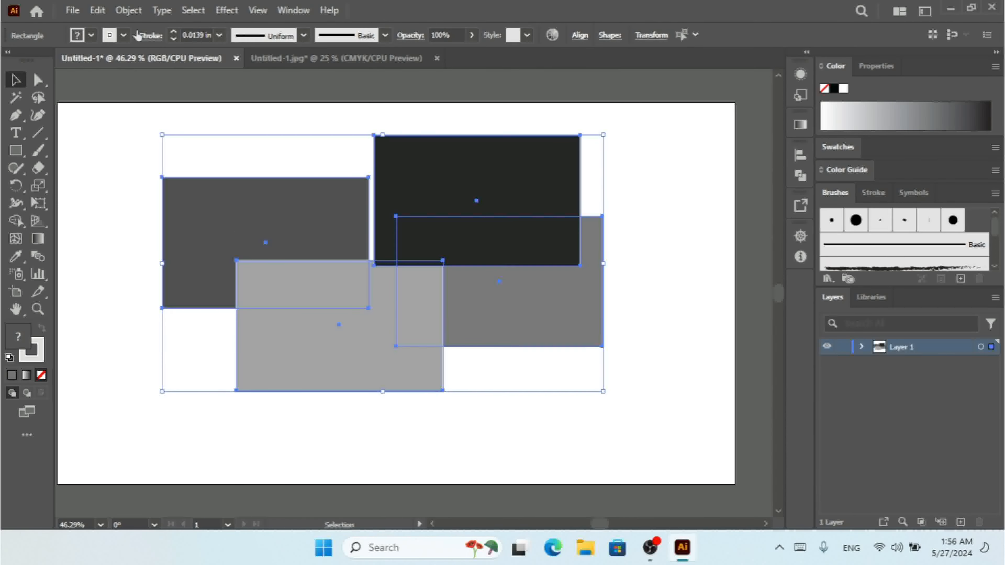
# Try Overprint Black on the four selected rectangles with Remove Black at 50%, applied to fill and stroke.
pyautogui.click(97, 10)
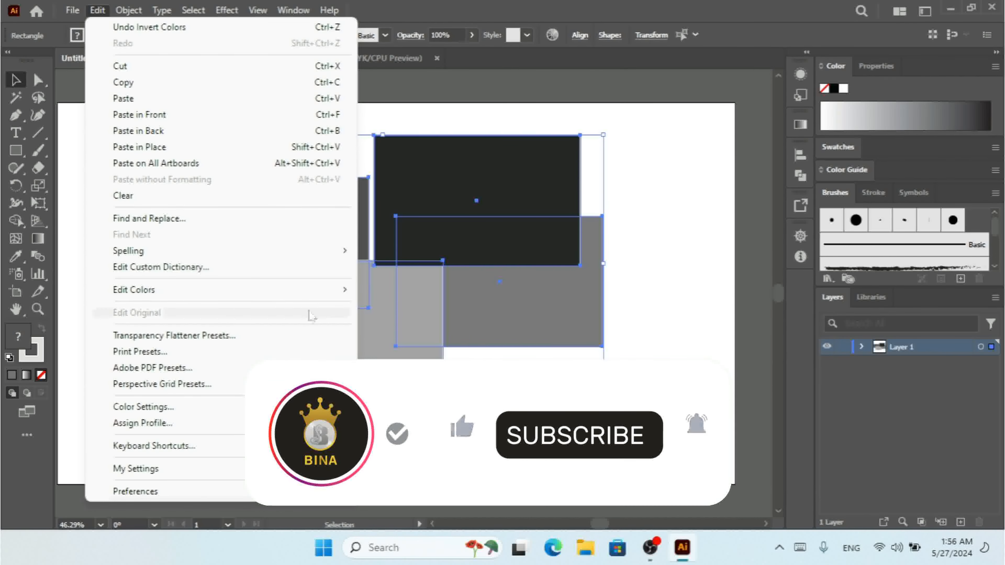
pyautogui.moveTo(341, 290)
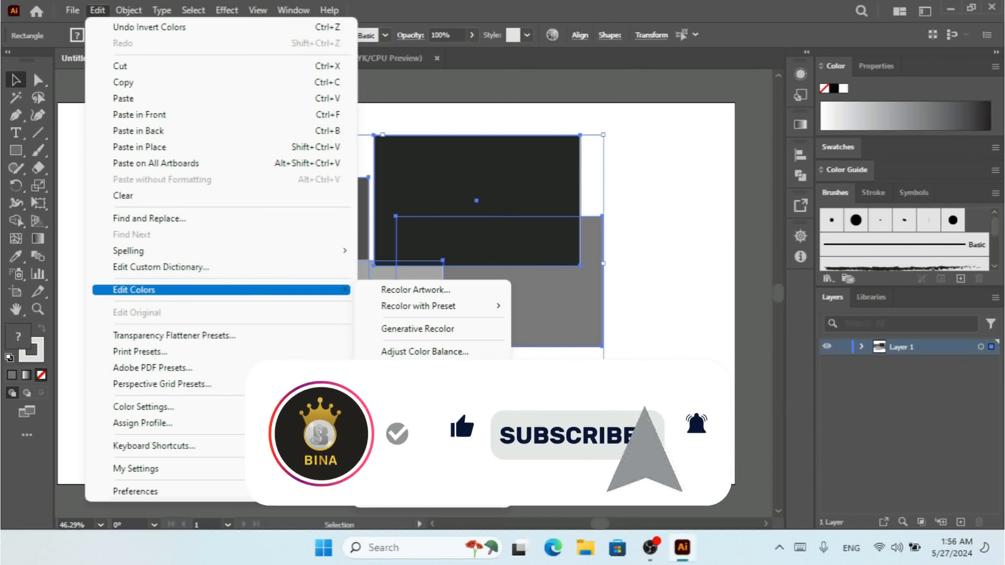
pyautogui.click(455, 482)
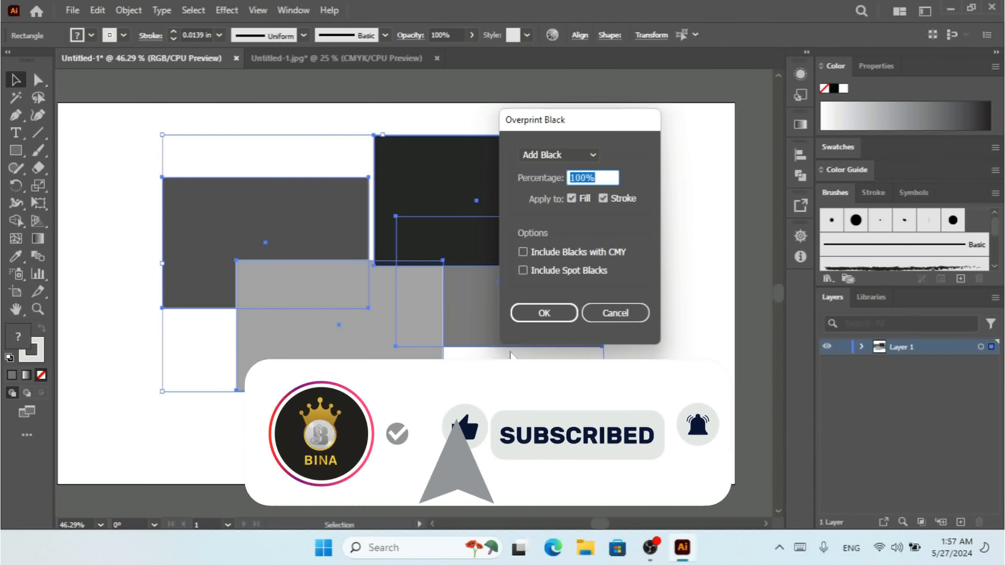
pyautogui.moveTo(607, 138); pyautogui.dragTo(610, 173)
pyautogui.click(586, 190)
pyautogui.click(561, 222)
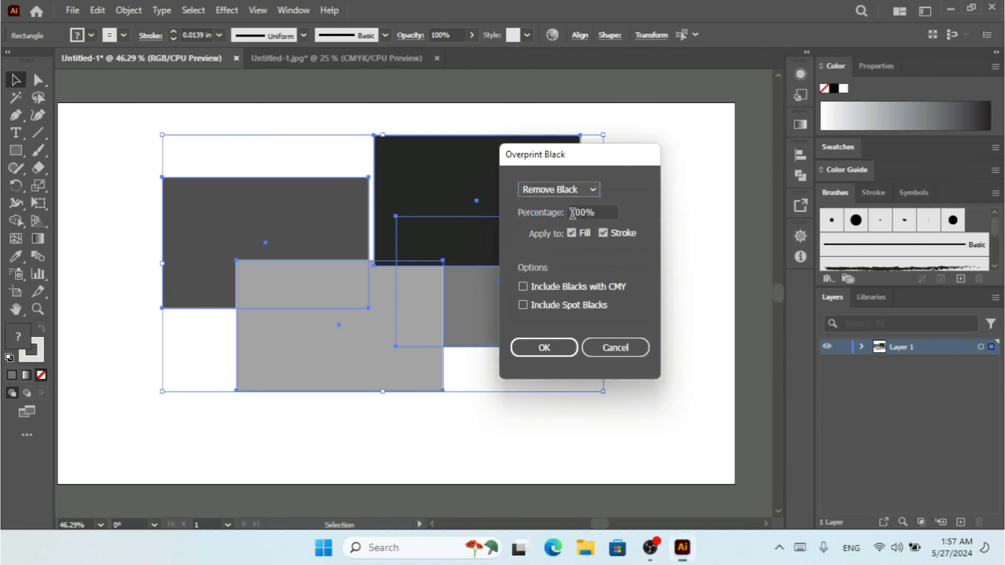
pyautogui.click(590, 212)
pyautogui.write('50')
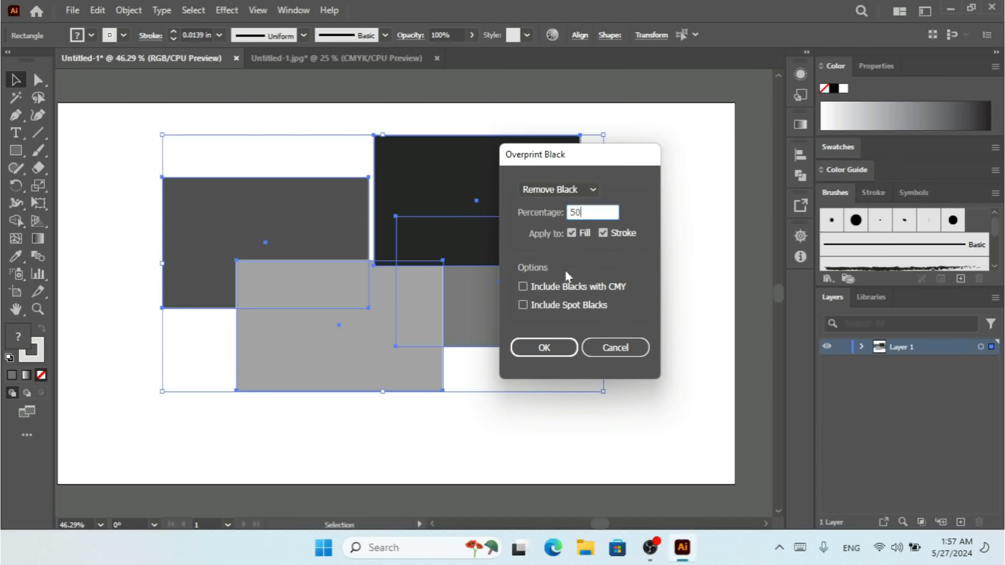
pyautogui.click(562, 194)
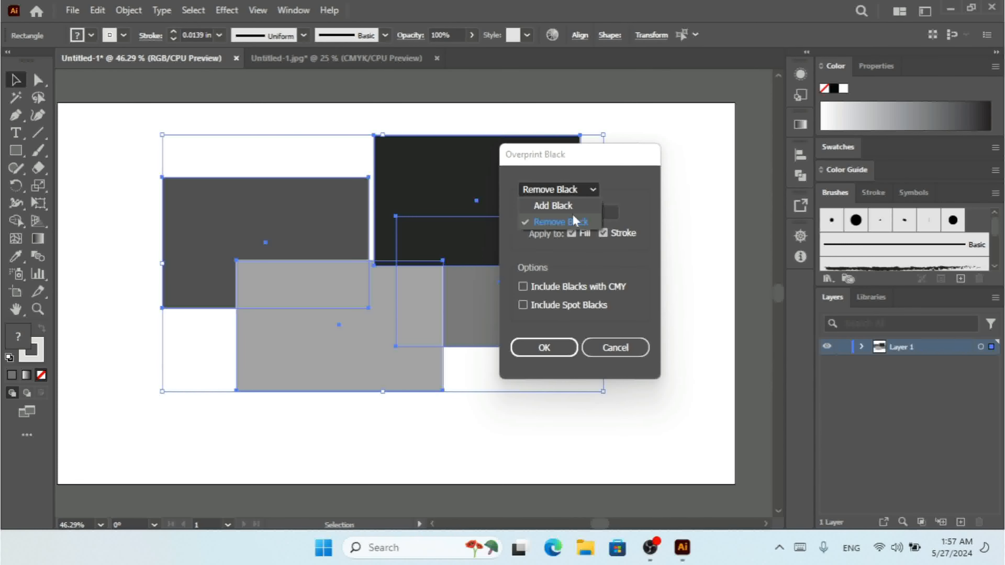
pyautogui.click(561, 173)
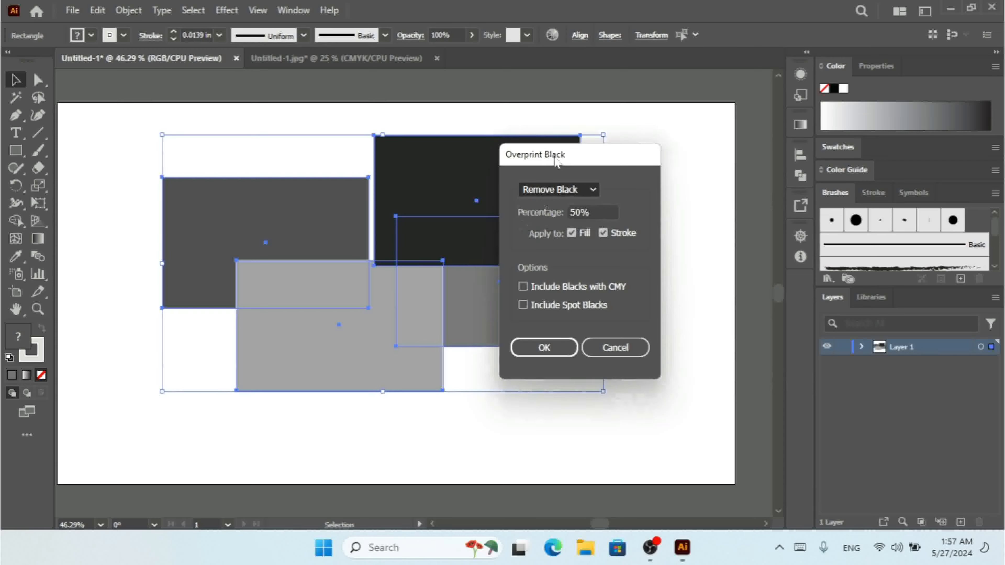
pyautogui.click(613, 348)
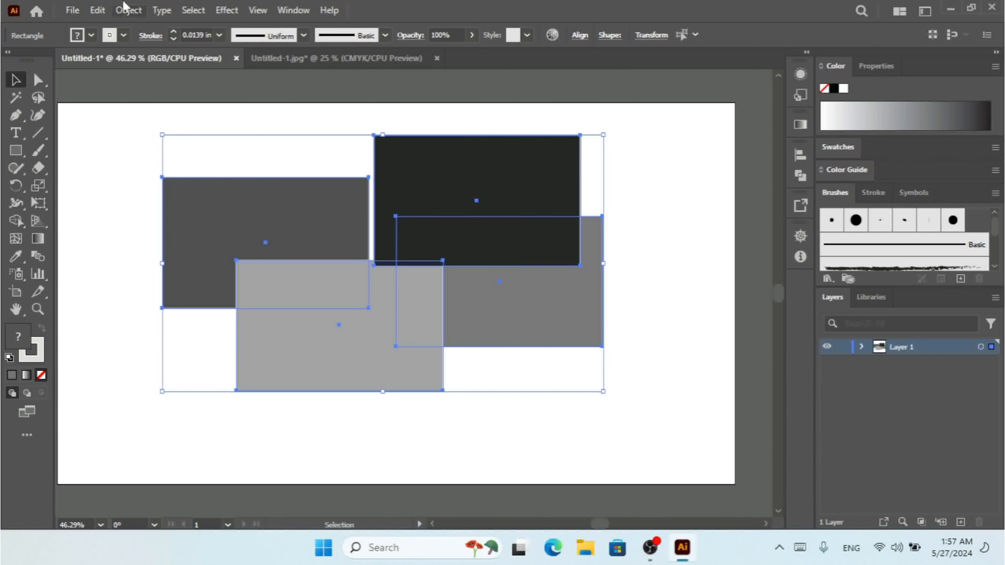
# Preview a Saturate intensity of 25% on the four selected rectangles.
pyautogui.click(118, 11)
pyautogui.moveTo(98, 10)
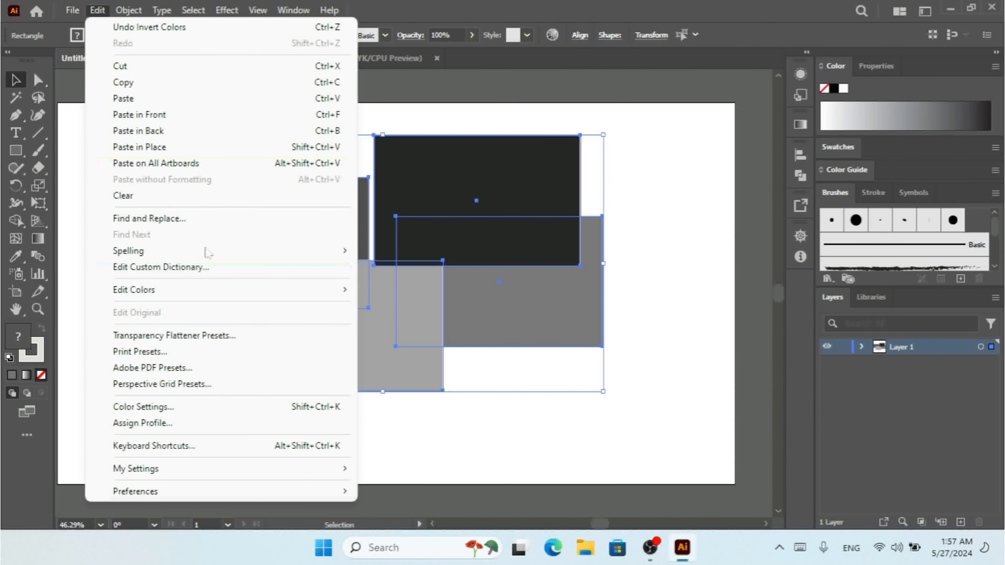
pyautogui.moveTo(258, 288)
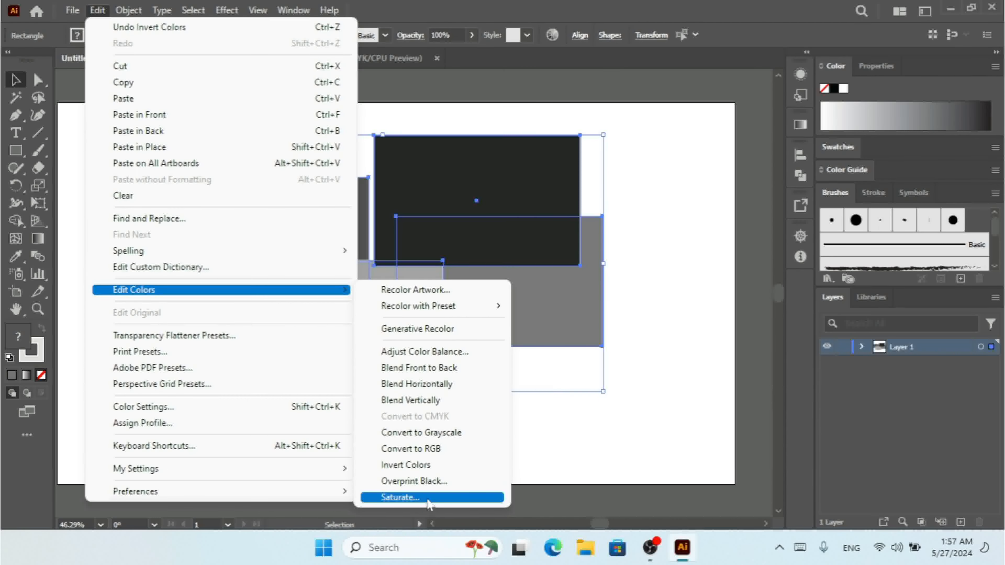
pyautogui.click(400, 498)
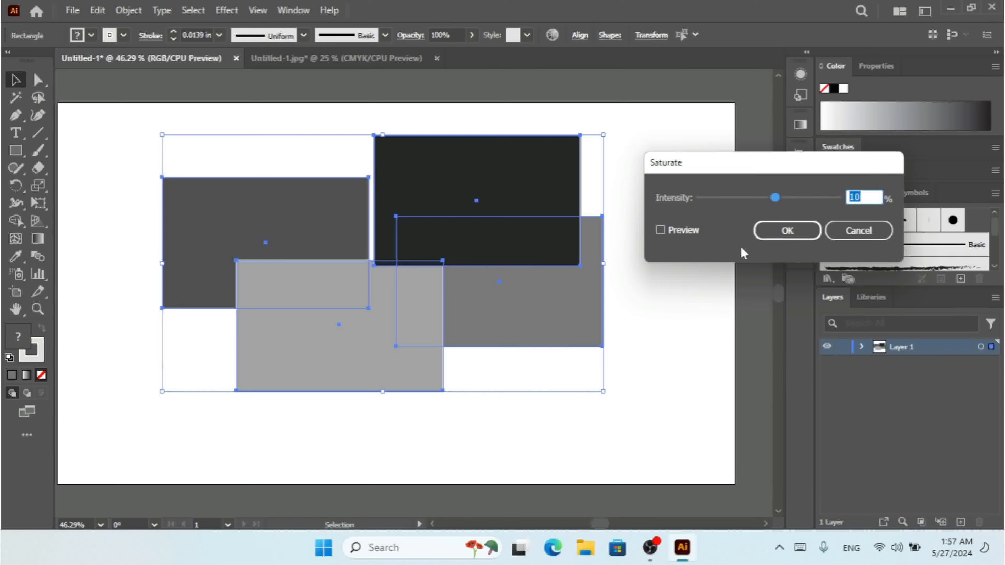
pyautogui.click(681, 229)
pyautogui.moveTo(773, 198)
pyautogui.mouseDown()
pyautogui.moveTo(725, 199)
pyautogui.moveTo(818, 201)
pyautogui.moveTo(789, 202)
pyautogui.mouseUp()
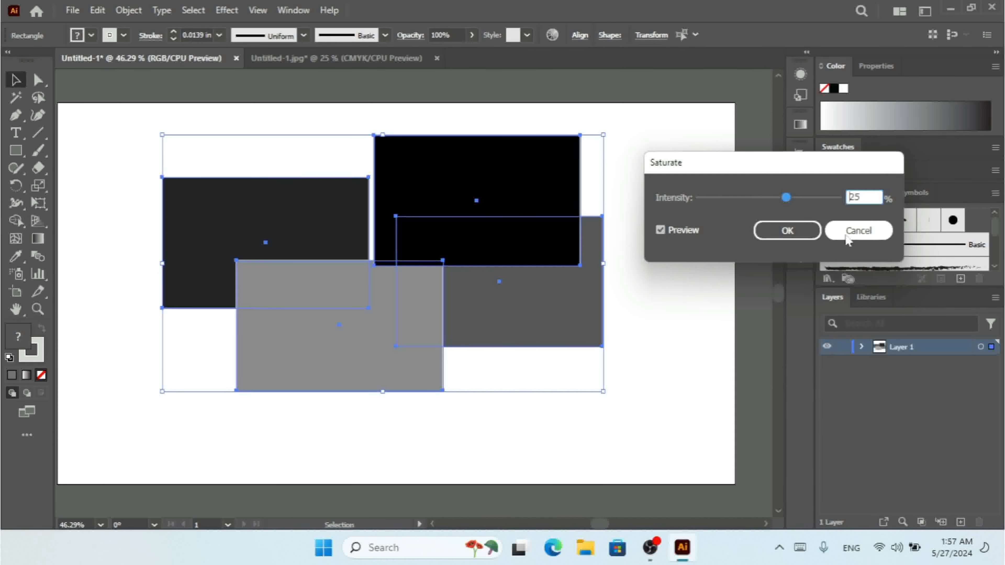
pyautogui.click(855, 232)
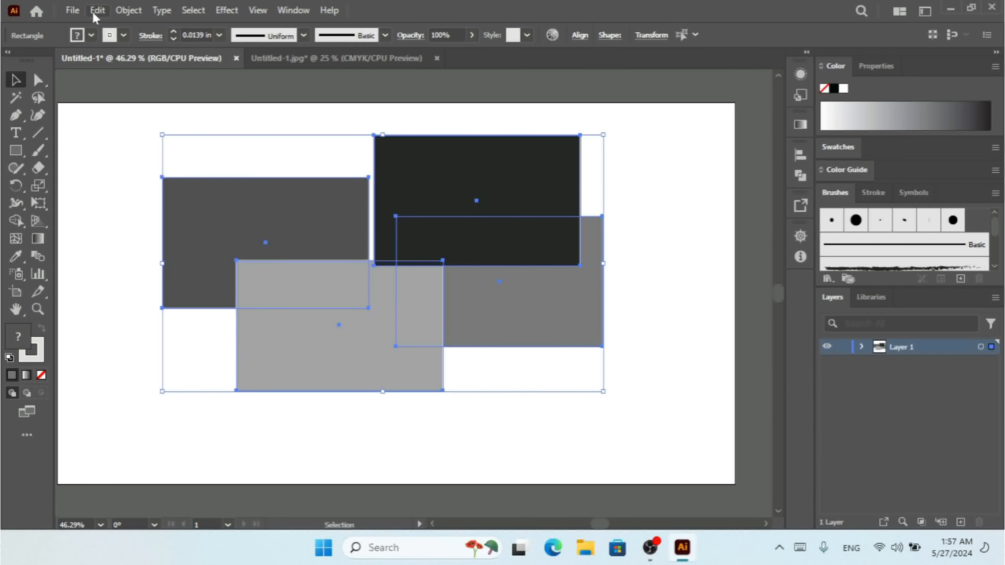
# Check whether Edit Original is available for the selected rectangles and for the embedded business card image.
pyautogui.click(98, 12)
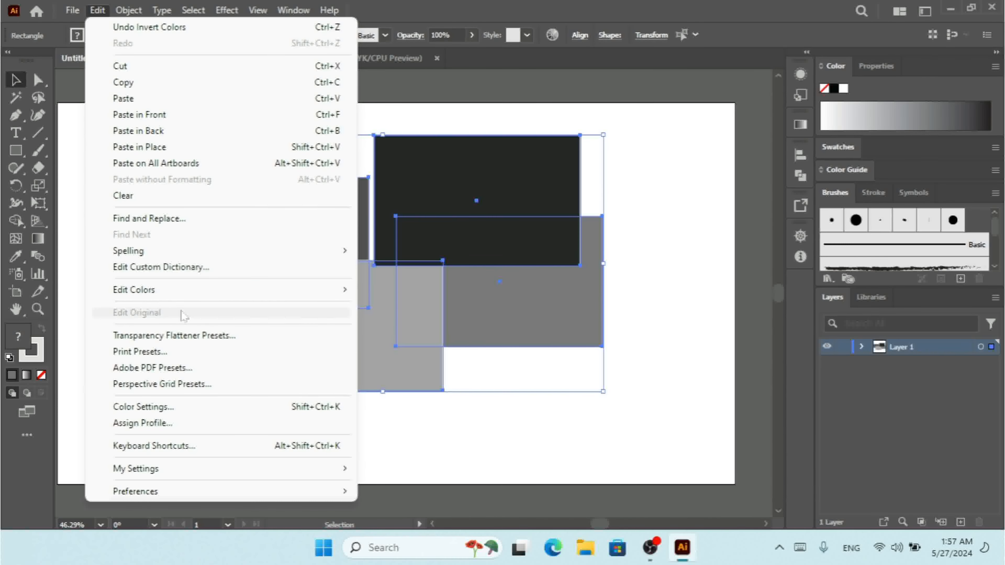
pyautogui.click(481, 74)
pyautogui.click(355, 55)
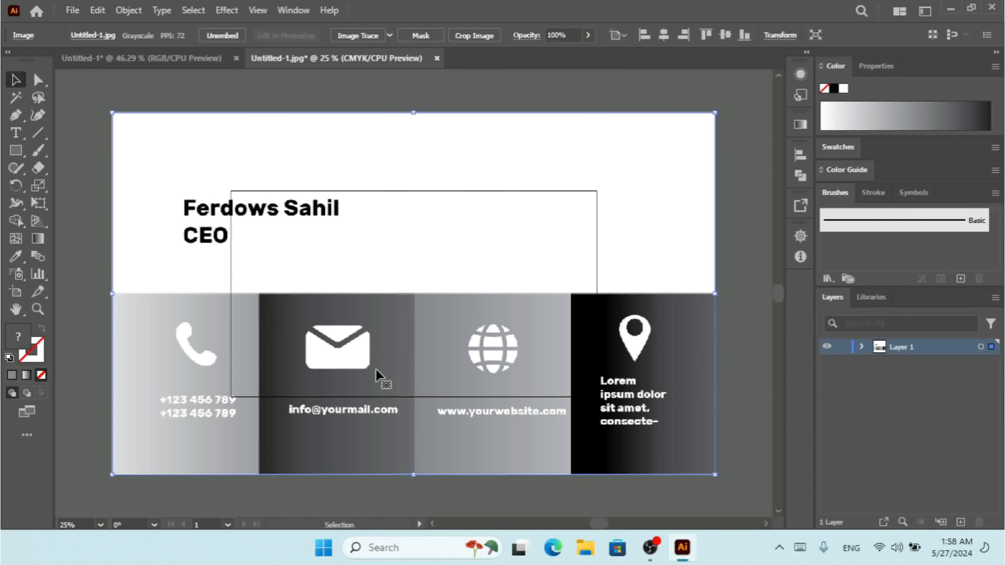
pyautogui.click(93, 36)
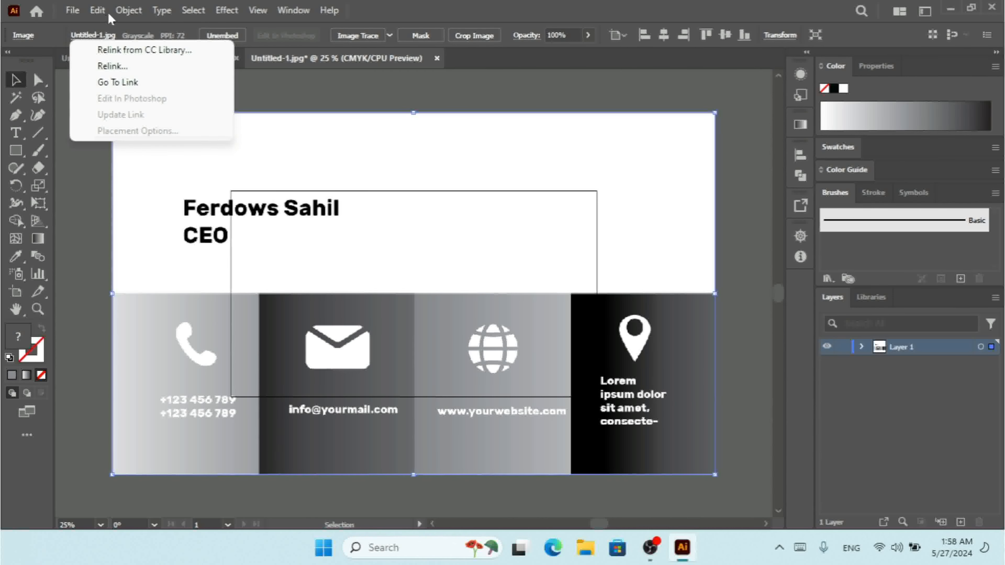
pyautogui.click(99, 12)
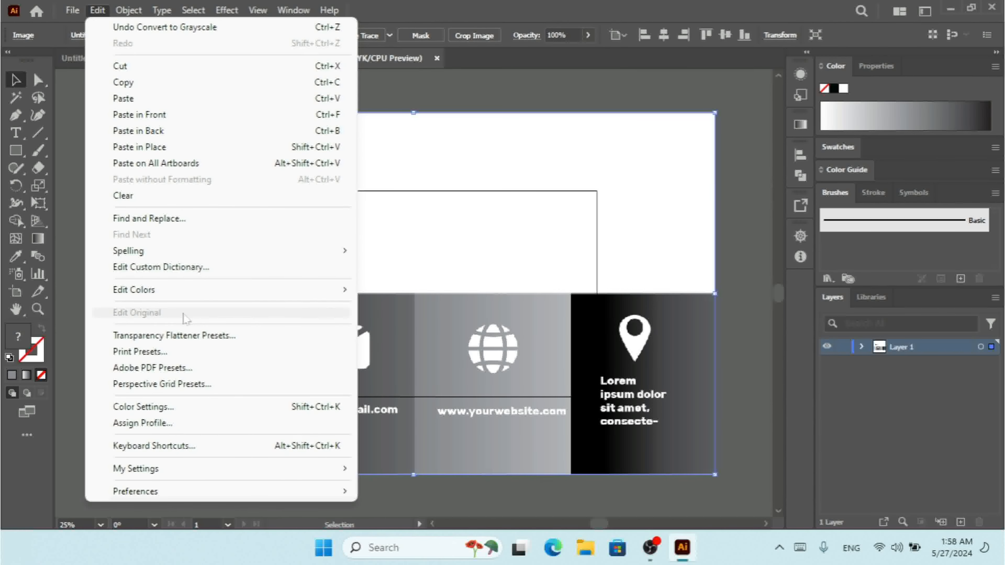
pyautogui.click(610, 226)
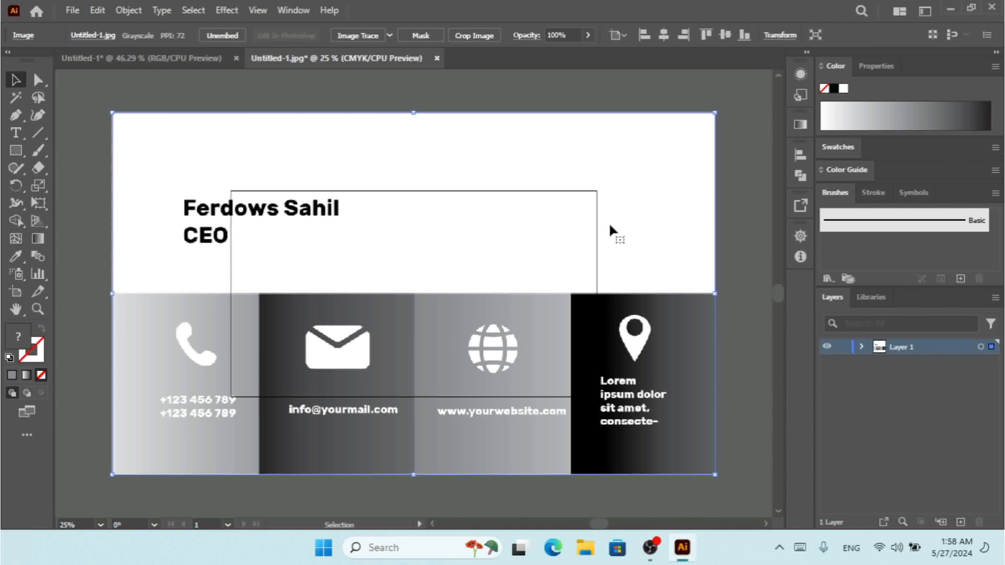
# Delete the four rectangles from their document and place Colorful Business Card Design.ai there as a linked file.
pyautogui.click(158, 60)
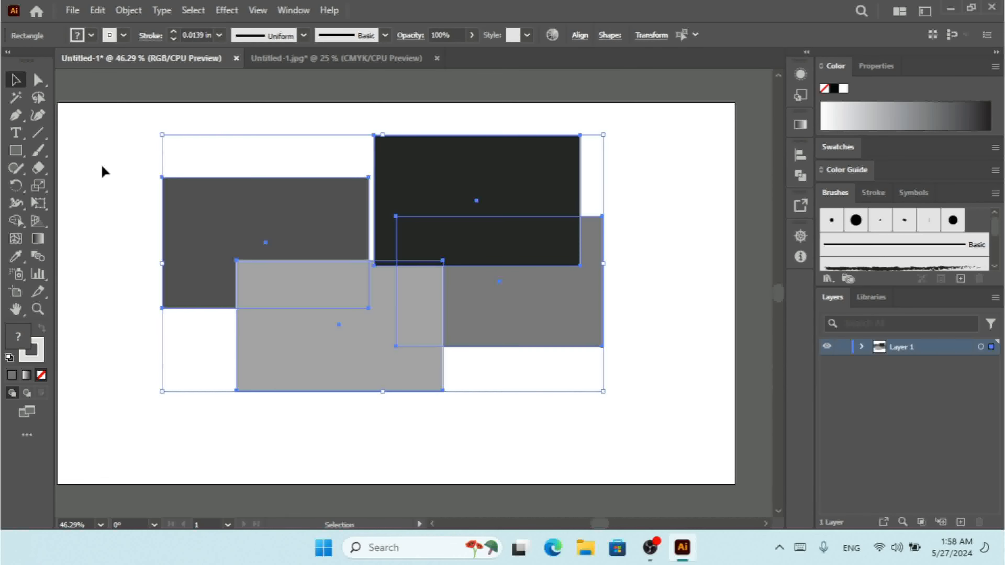
pyautogui.press('Delete')
pyautogui.click(71, 10)
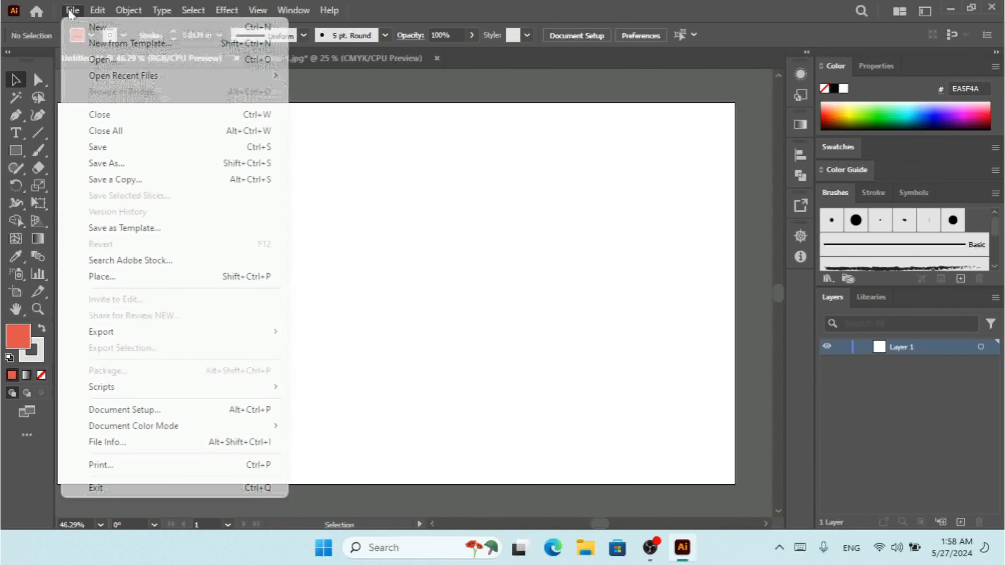
pyautogui.click(176, 278)
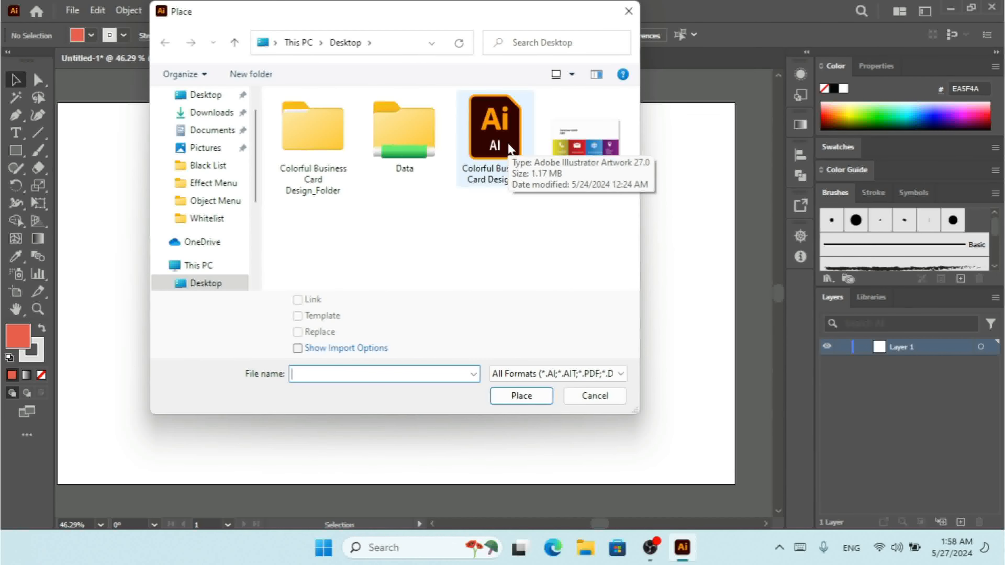
pyautogui.doubleClick(510, 149)
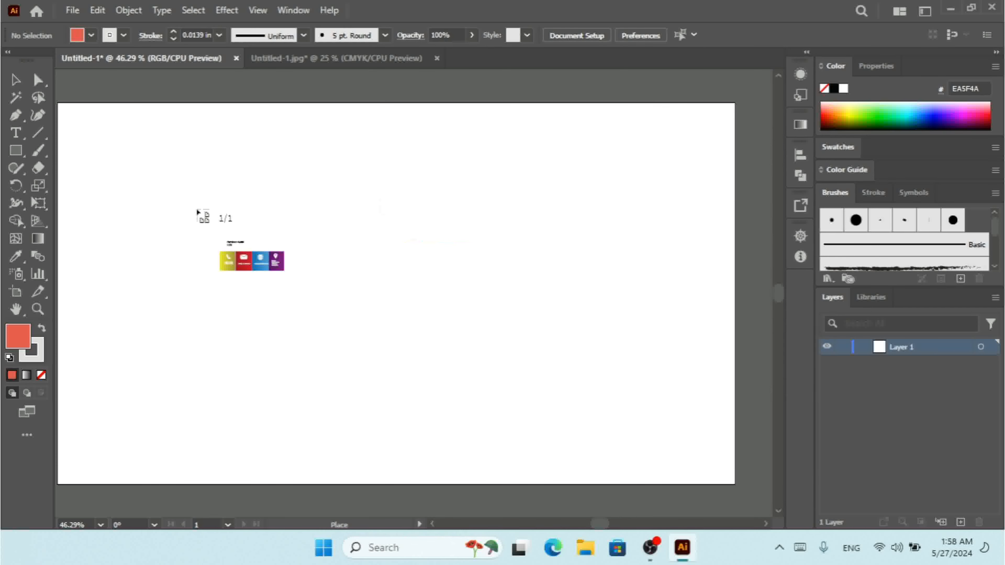
pyautogui.click(196, 210)
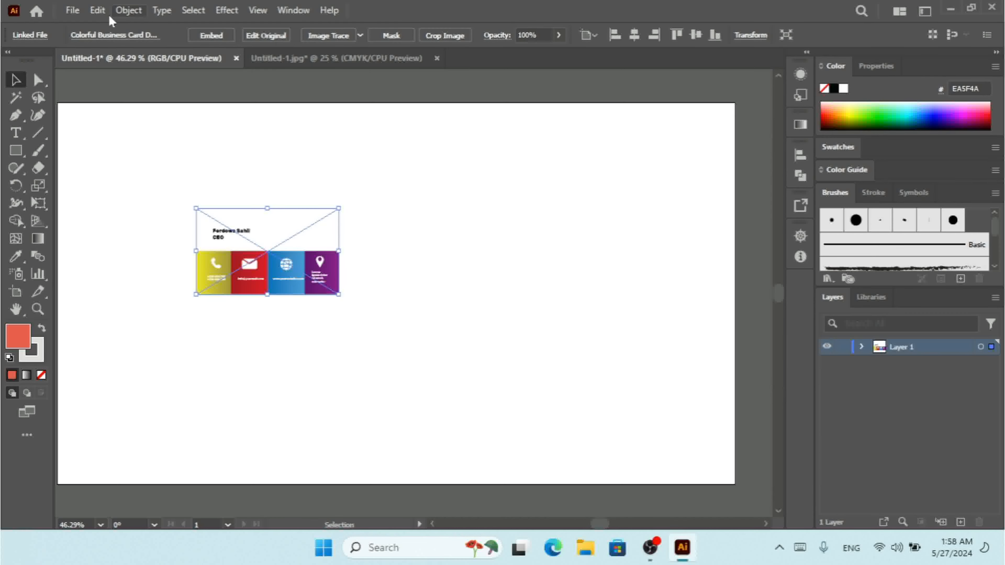
# Check whether Edit Original is available for the placed business card artwork, and clear the selection.
pyautogui.click(97, 11)
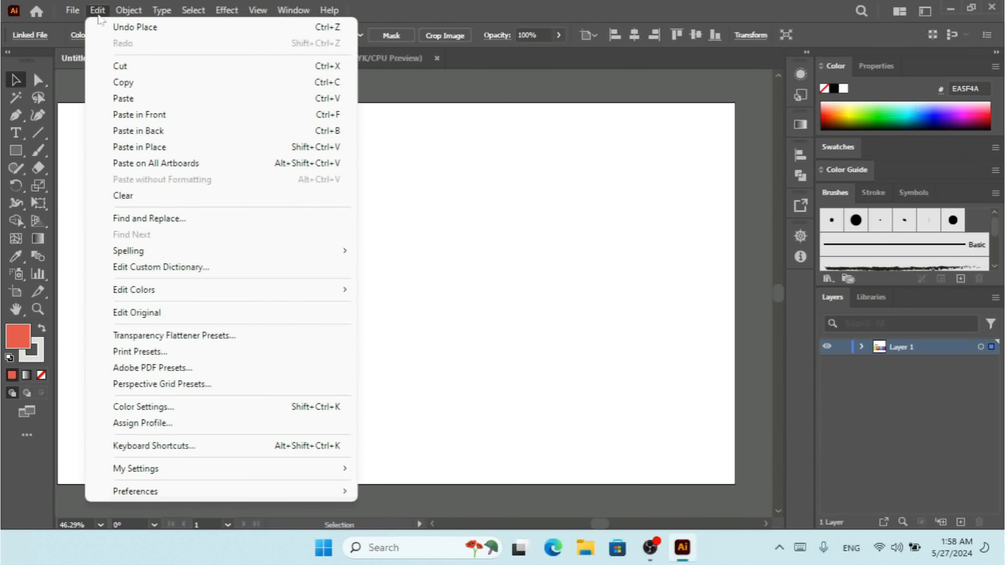
pyautogui.click(192, 313)
pyautogui.click(513, 114)
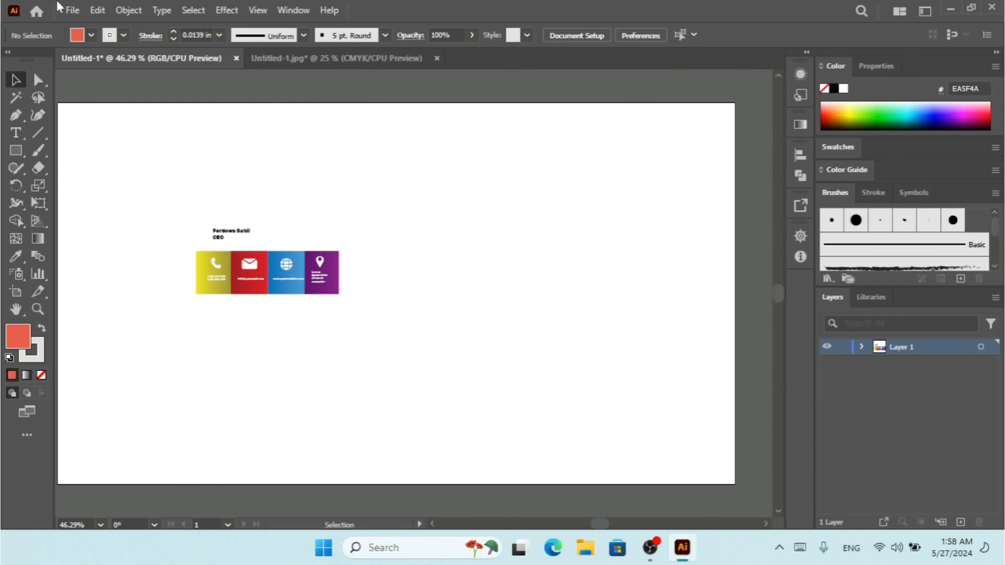
# Place Untitled-1.jpg as a linked image beside the business card artwork, continuing despite its unsaved changes.
pyautogui.click(71, 12)
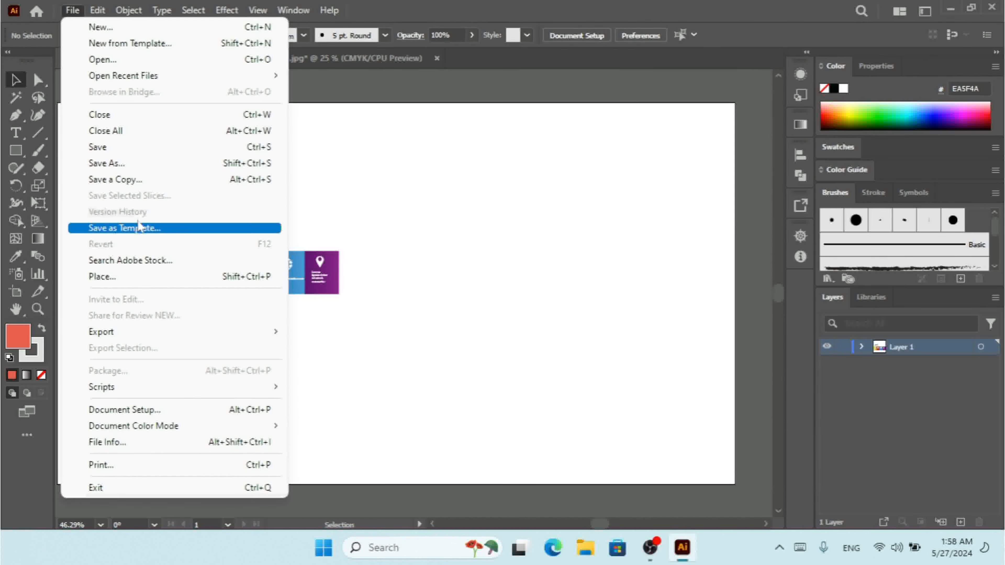
pyautogui.click(119, 276)
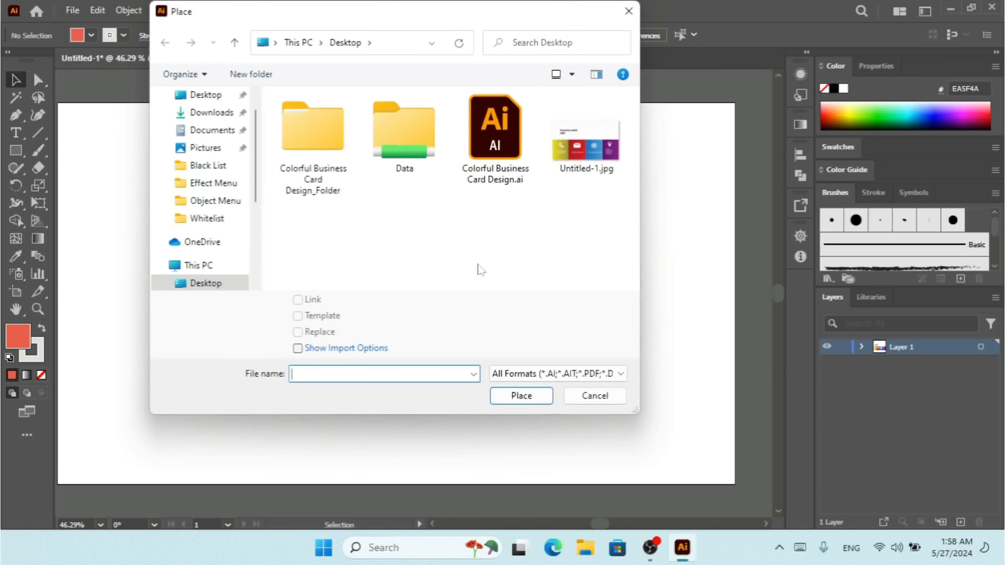
pyautogui.doubleClick(587, 144)
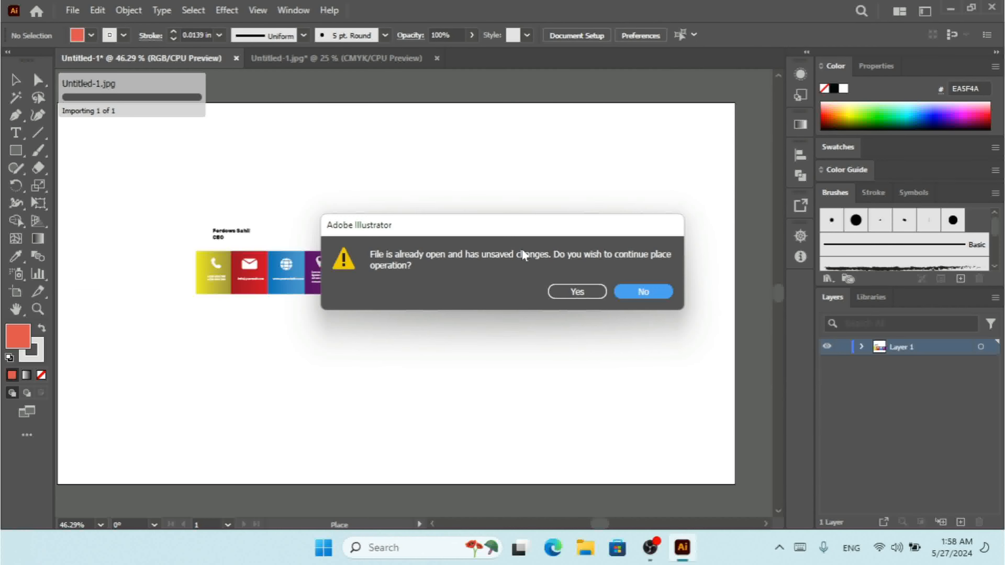
pyautogui.click(585, 282)
pyautogui.click(435, 171)
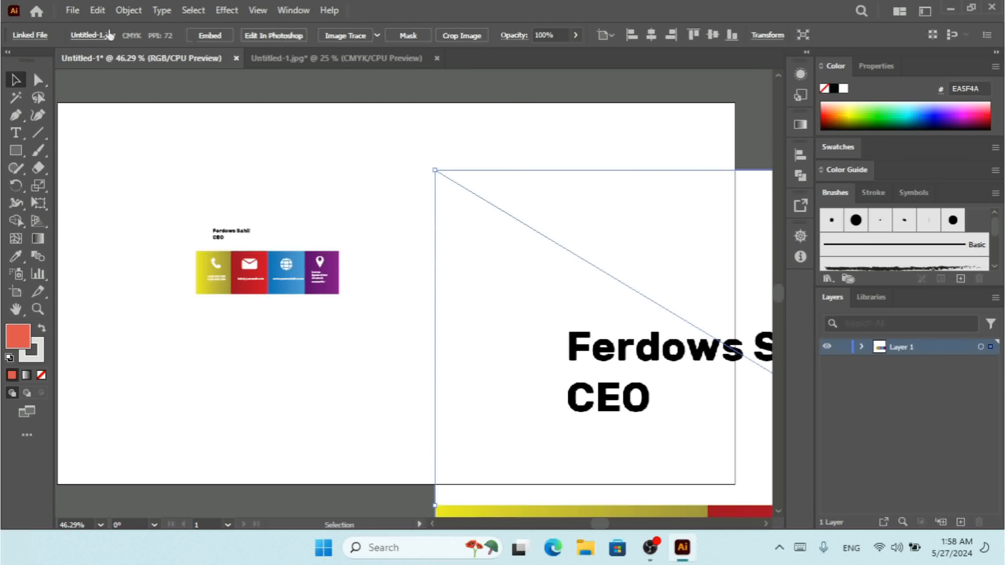
# Check which original-editing command is available for the linked Untitled-1.jpg, and move the placed business card artwork slightly down.
pyautogui.click(98, 11)
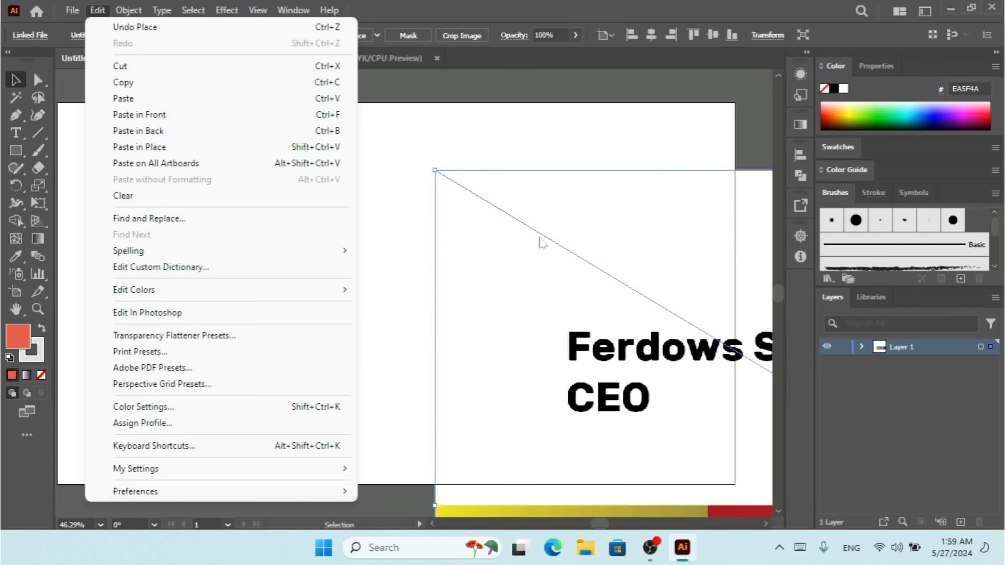
pyautogui.click(552, 243)
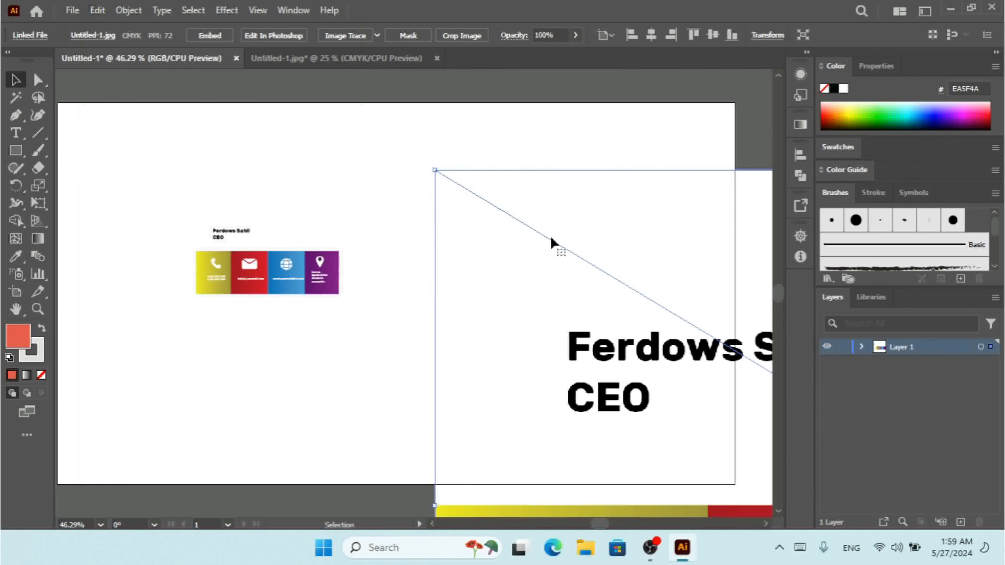
pyautogui.click(240, 264)
pyautogui.moveTo(304, 265); pyautogui.dragTo(303, 277)
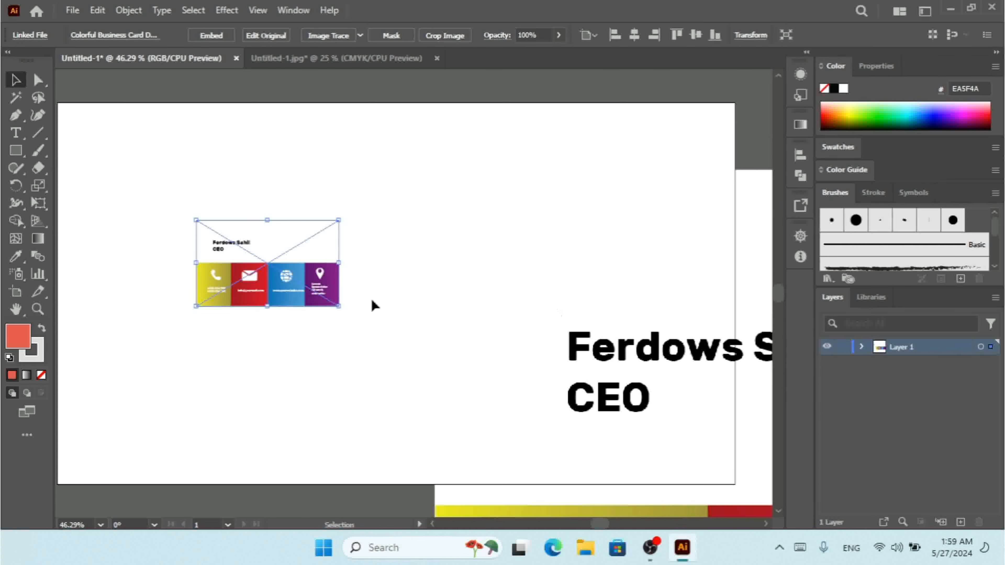
# Reselect the linked Untitled-1.jpg image to recheck its editing command against the business card's, and clear the selection.
pyautogui.click(585, 307)
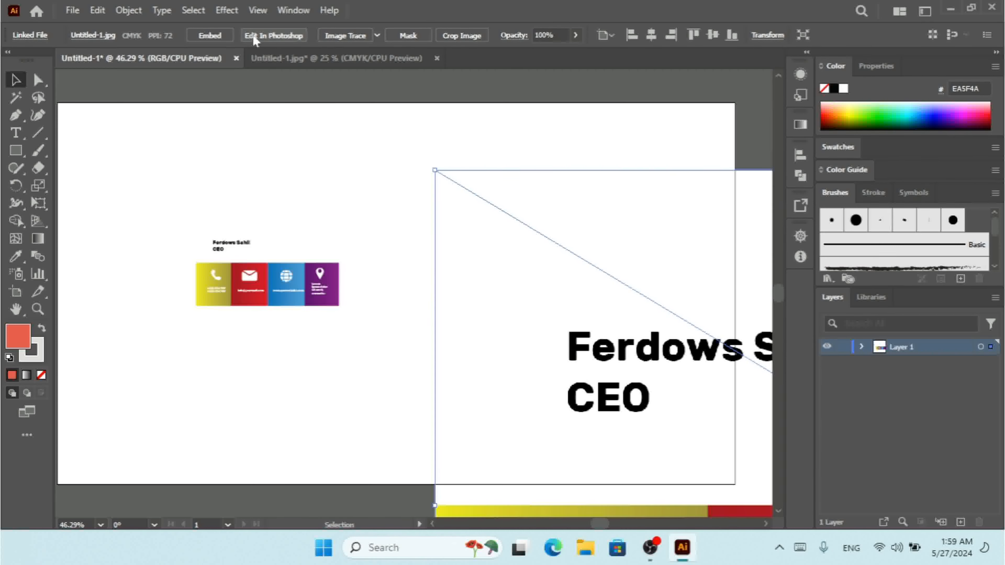
pyautogui.click(98, 11)
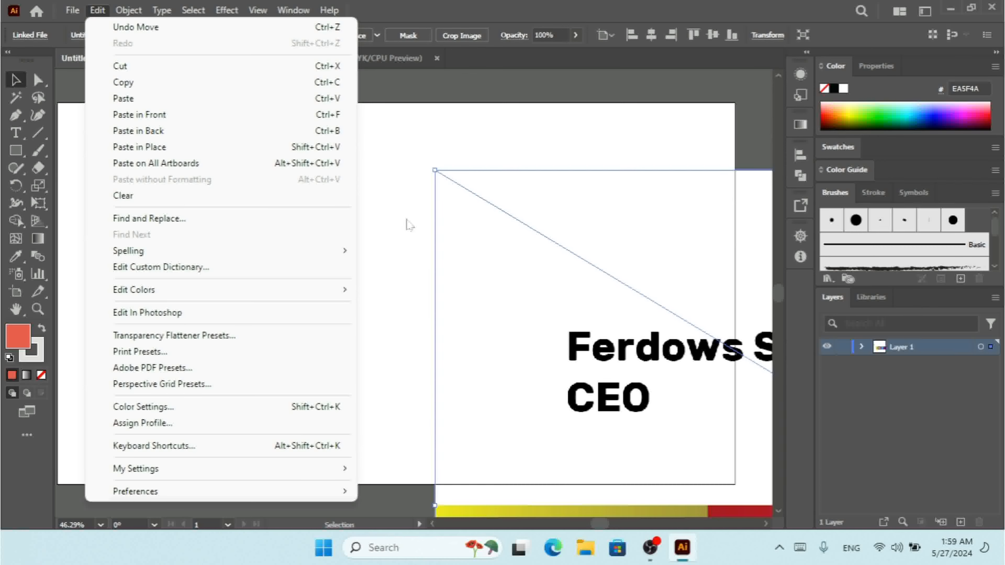
pyautogui.click(400, 202)
pyautogui.click(400, 202)
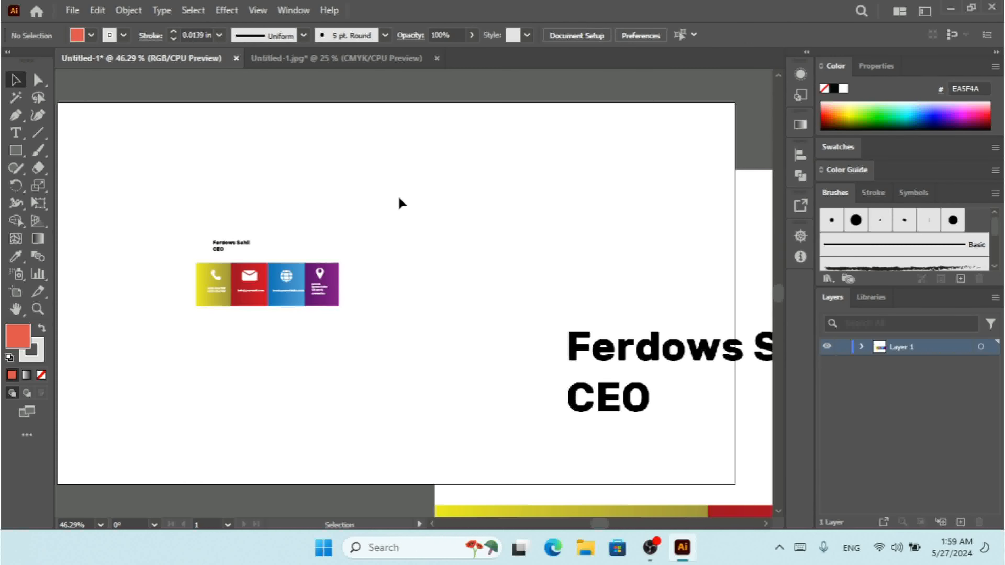